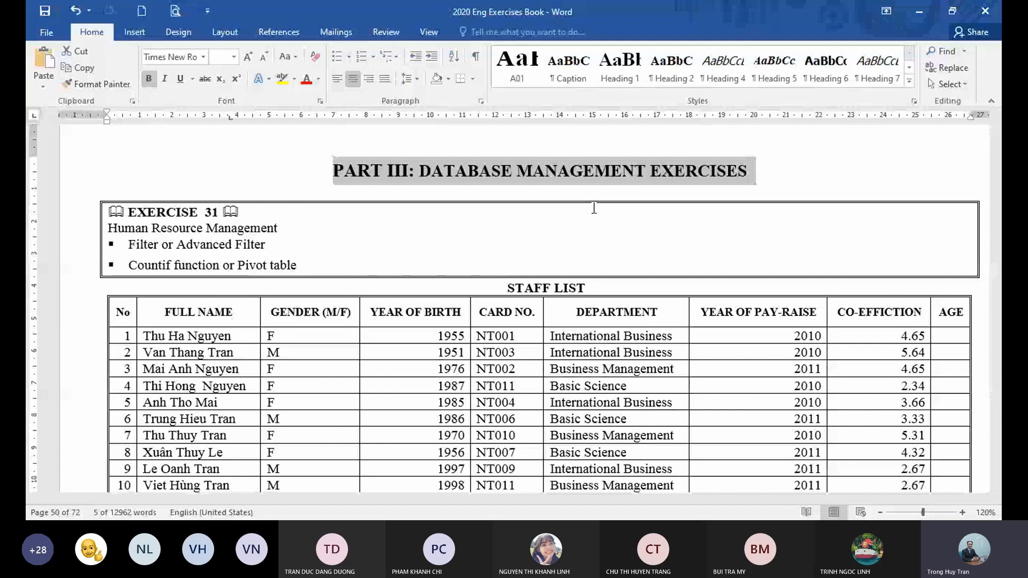
- Look through Exercises 31 to 35 in the database management part of the exercises book and return to Exercise 31
scroll(593, 208, down, 2)
click(347, 265)
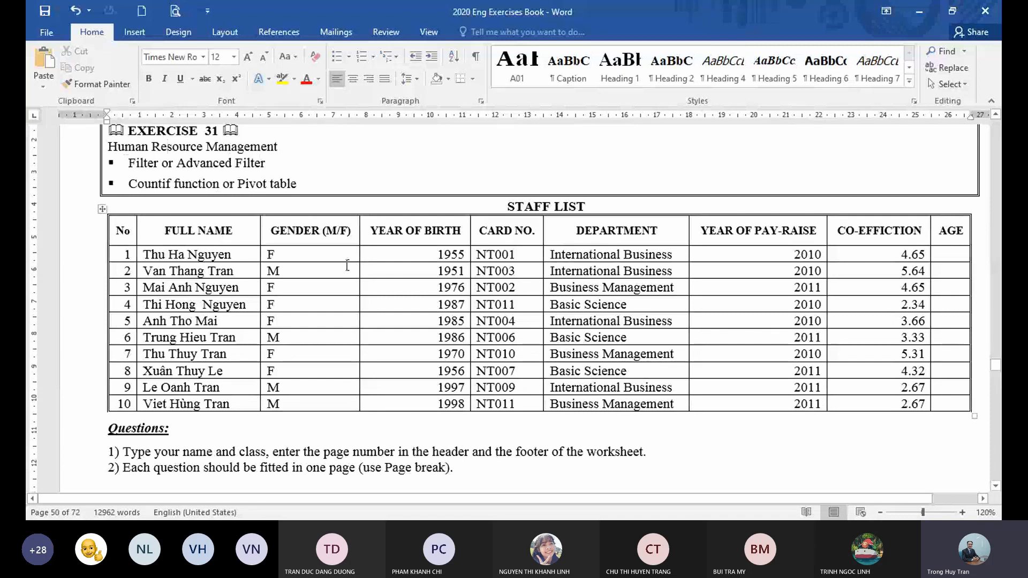
scroll(329, 173, up, 2)
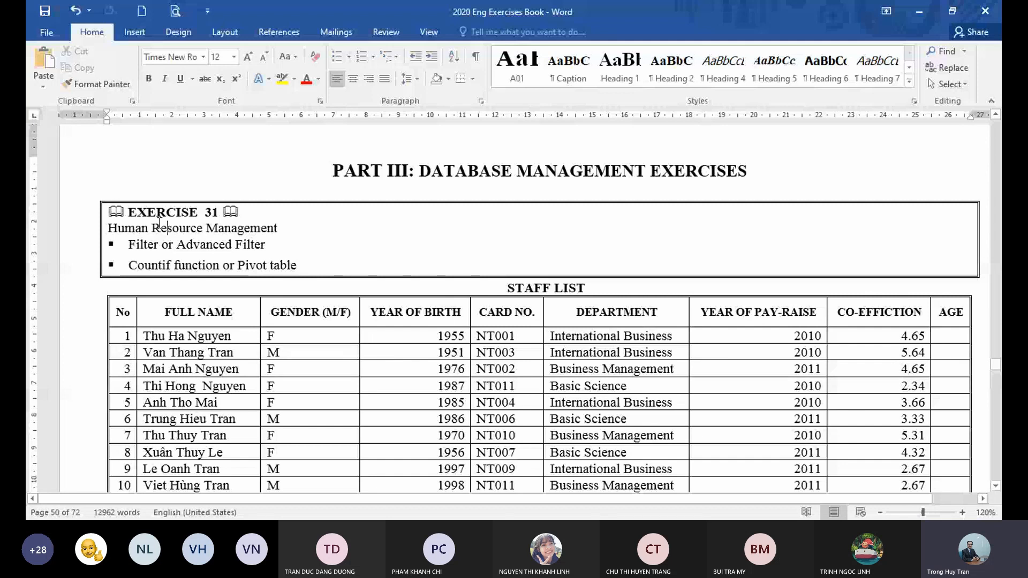
drag(108, 229, 265, 234)
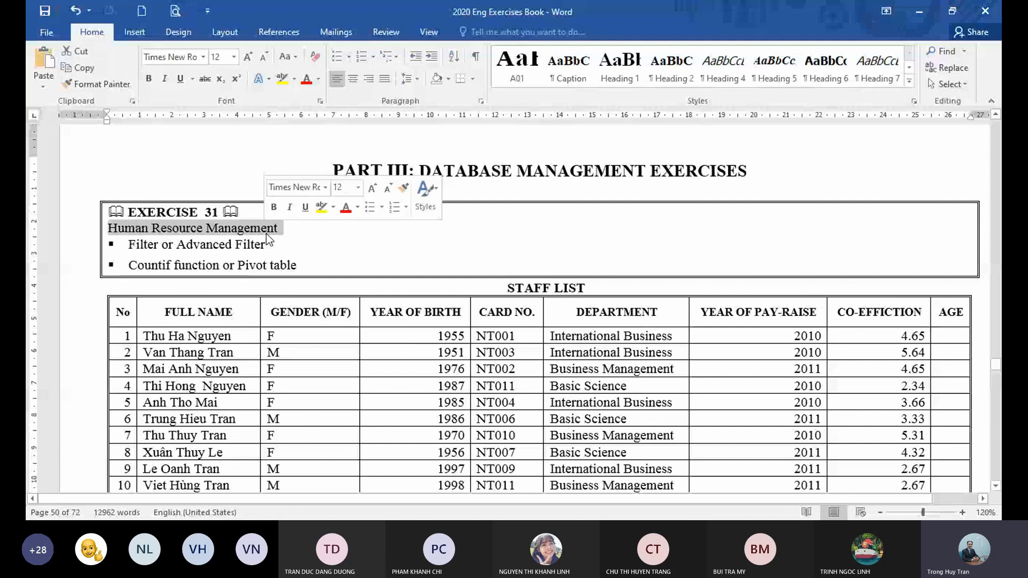
scroll(241, 203, down, 15)
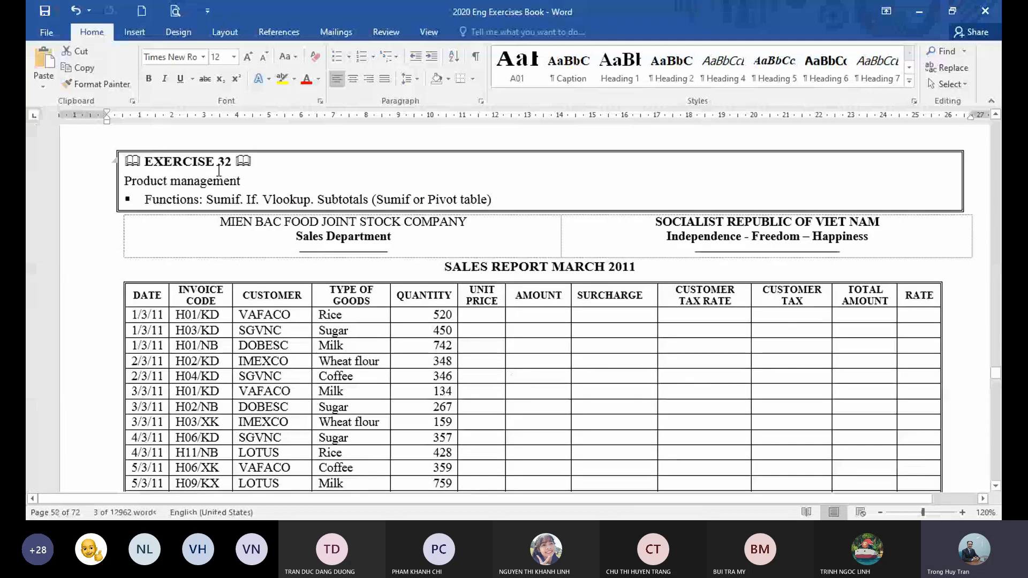
scroll(372, 208, down, 15)
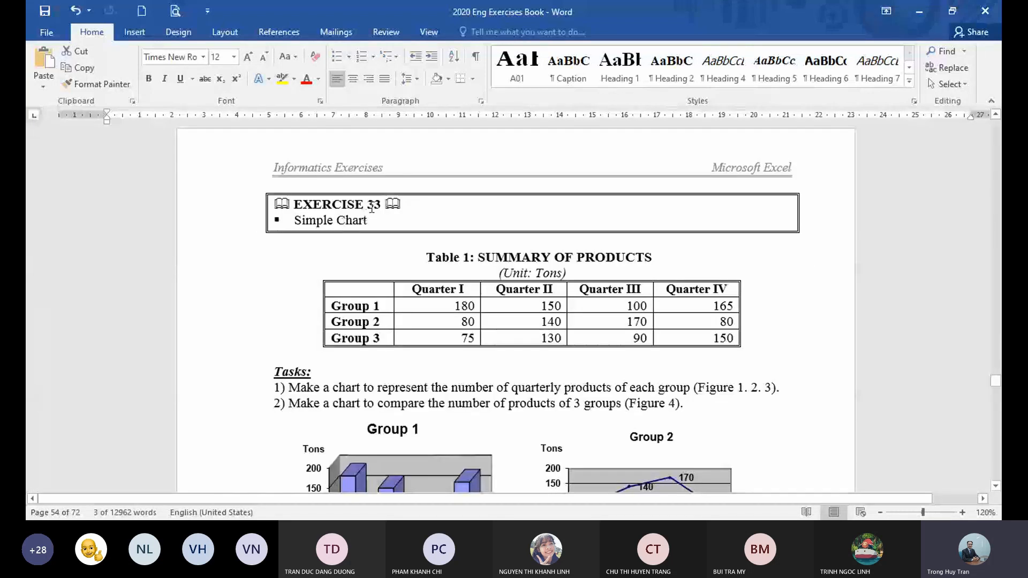
scroll(367, 241, down, 15)
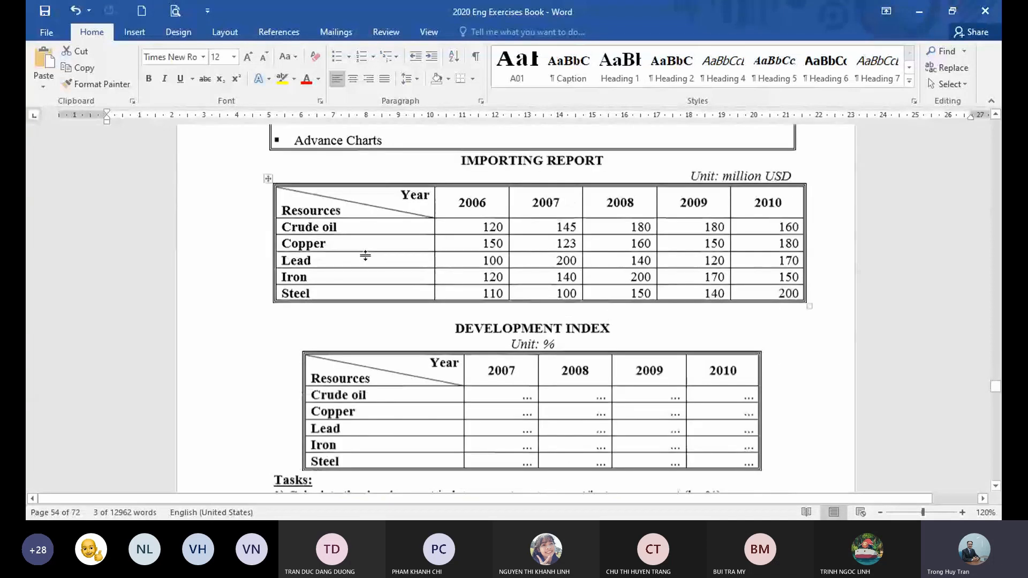
scroll(365, 256, down, 15)
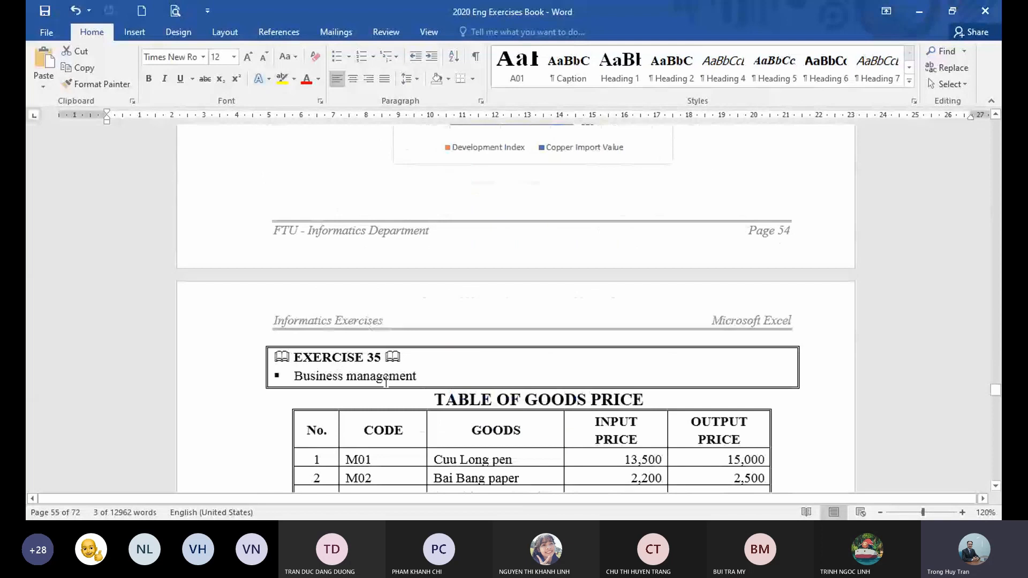
scroll(421, 381, up, 15)
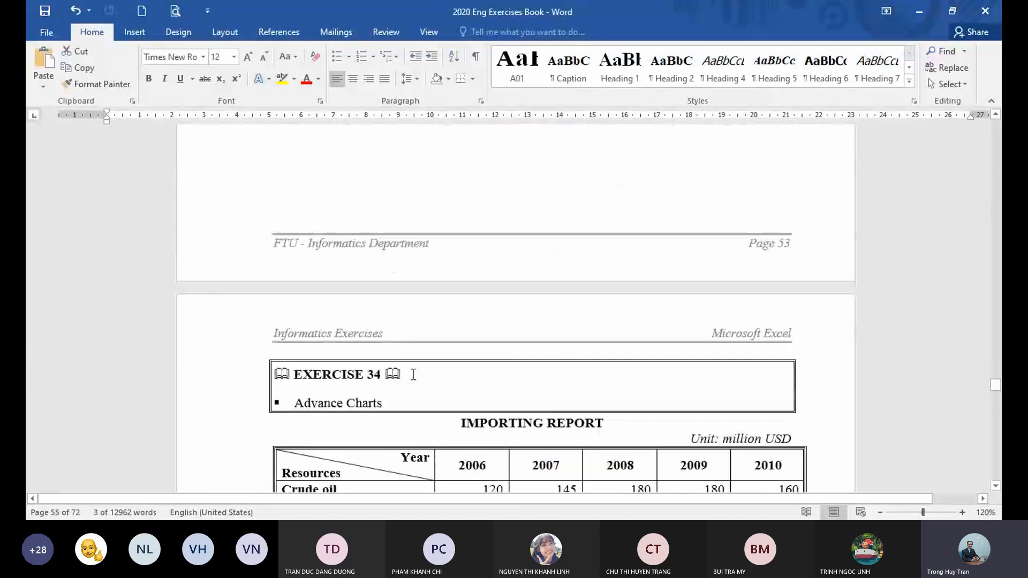
scroll(412, 375, up, 15)
scroll(403, 374, up, 10)
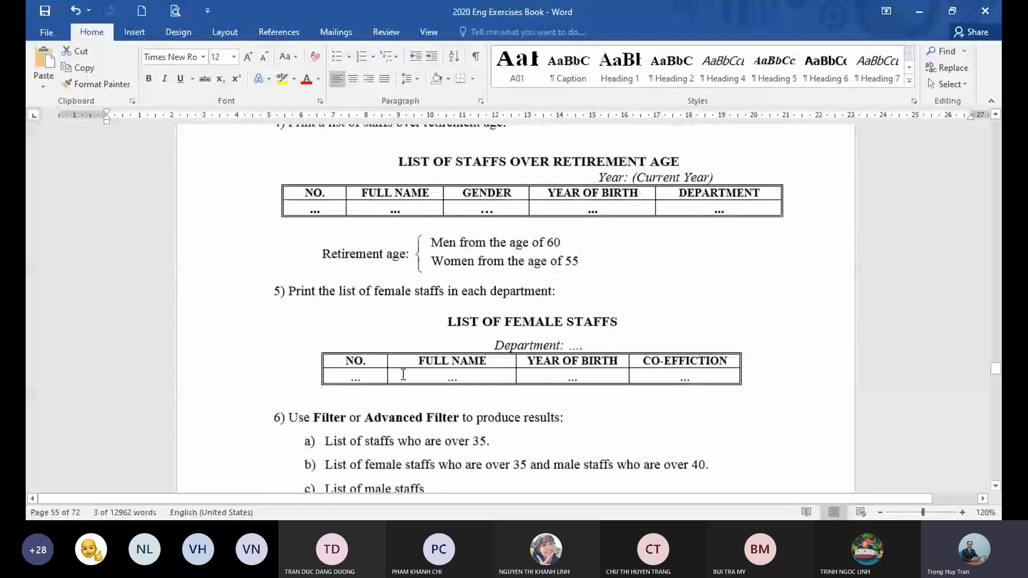
scroll(403, 375, up, 10)
- Examine Exercise 31's Filter requirement, select its Staff List table, and switch to the Ex31 sheet in Excel
click(225, 163)
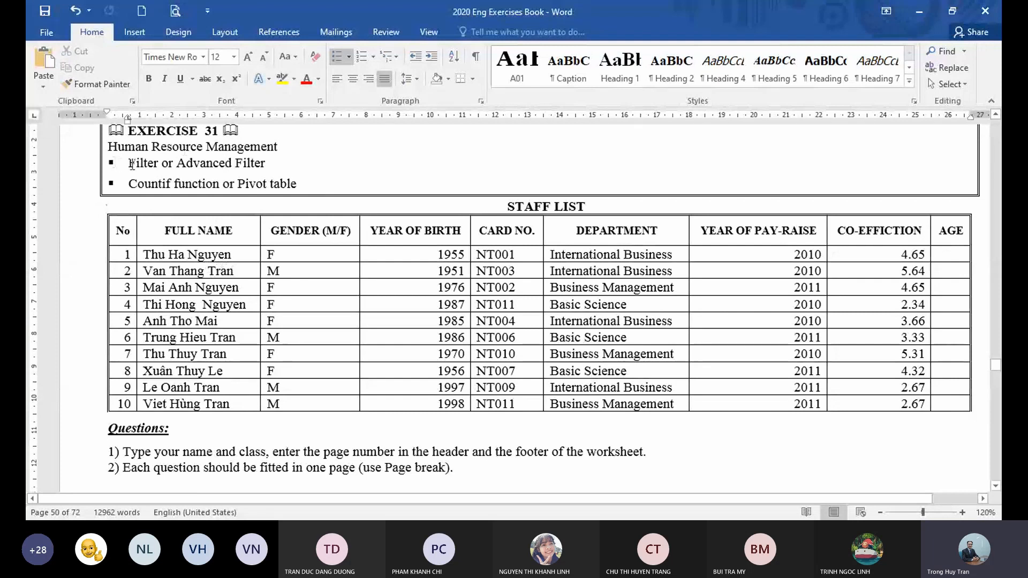
drag(129, 163, 158, 163)
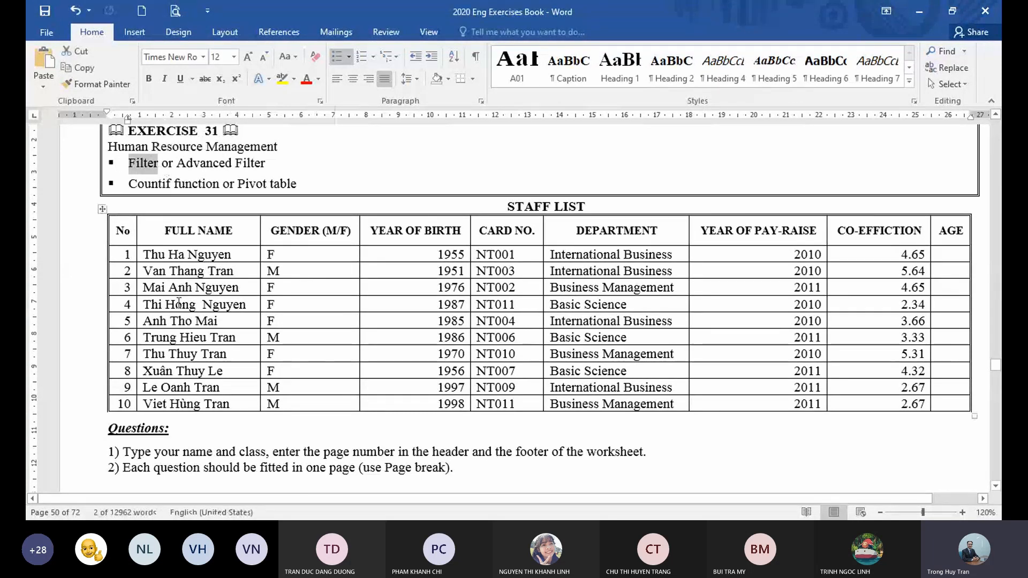
click(179, 302)
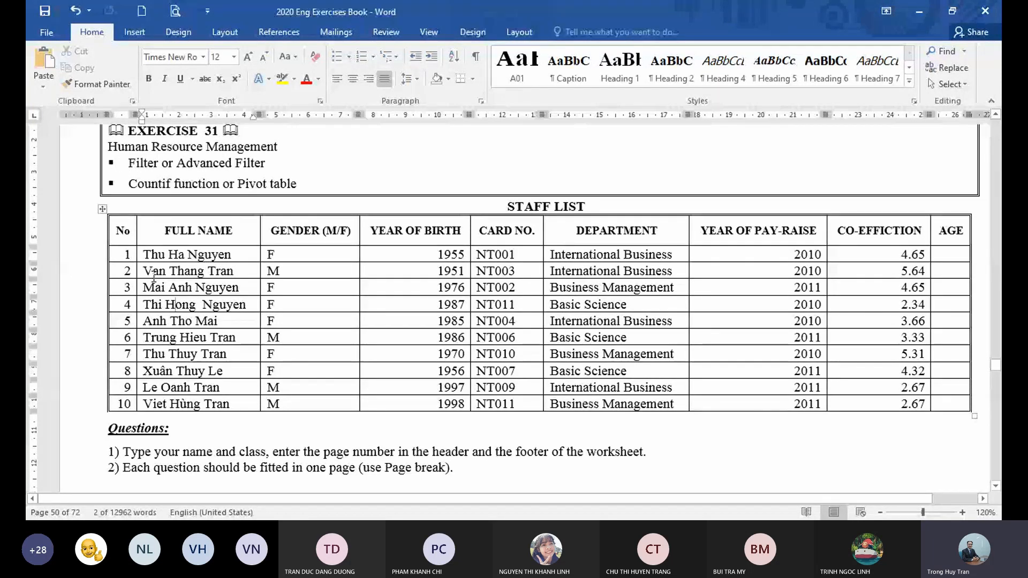
click(102, 211)
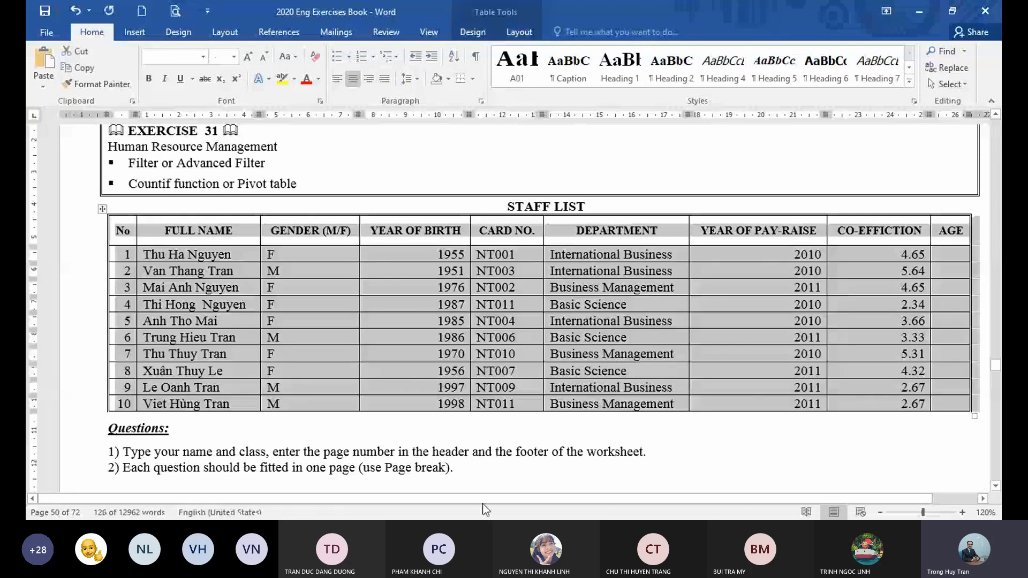
key(alt+Tab)
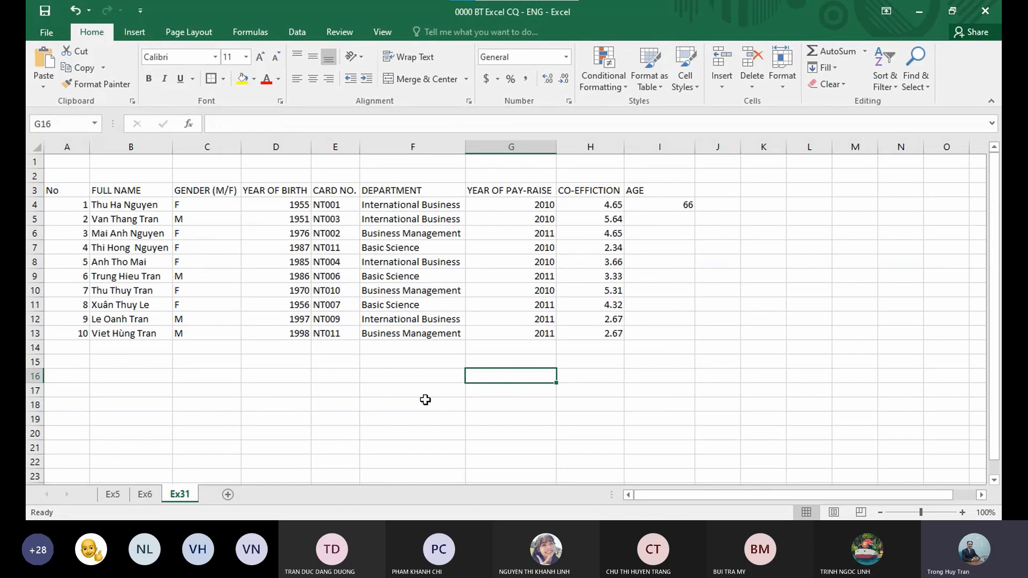
- Enter =NOW() in F17 and =YEAR(F17) in F18 as a trial of the date functions
click(425, 400)
text(=now())
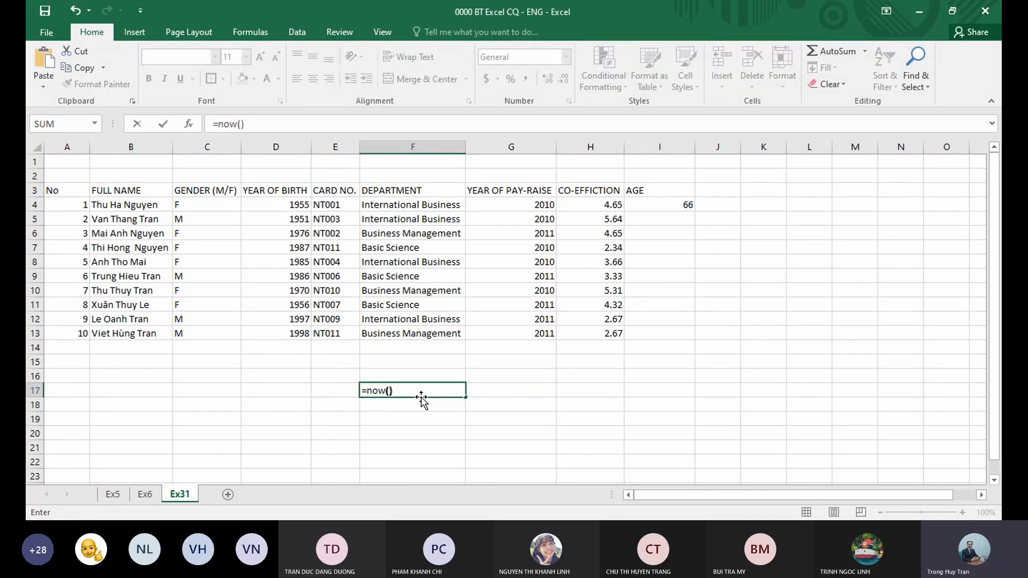
key(Return)
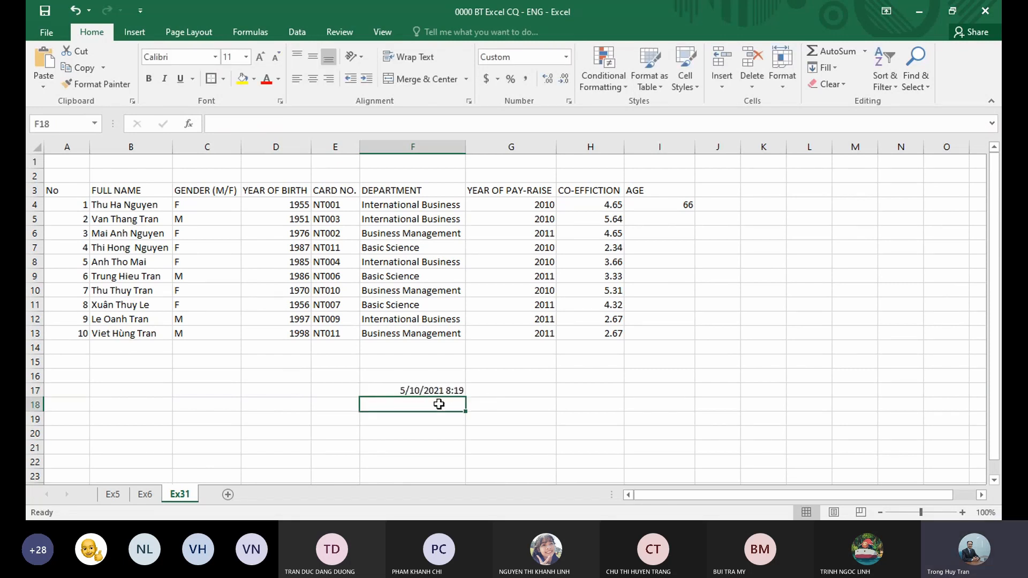
text(=year()
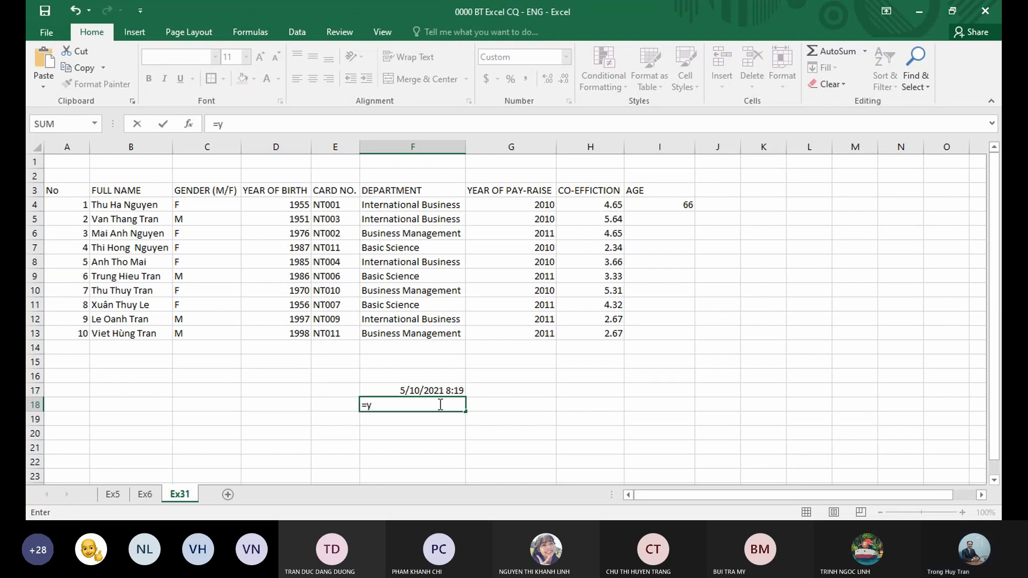
click(447, 392)
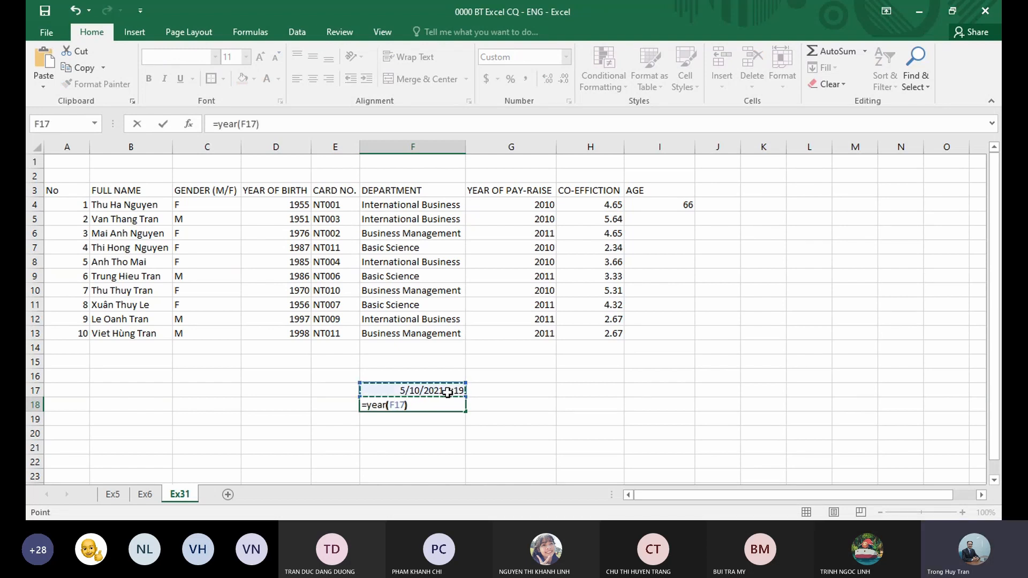
key(Return)
- Format cell F18 as a Number with no decimal places
click(457, 408)
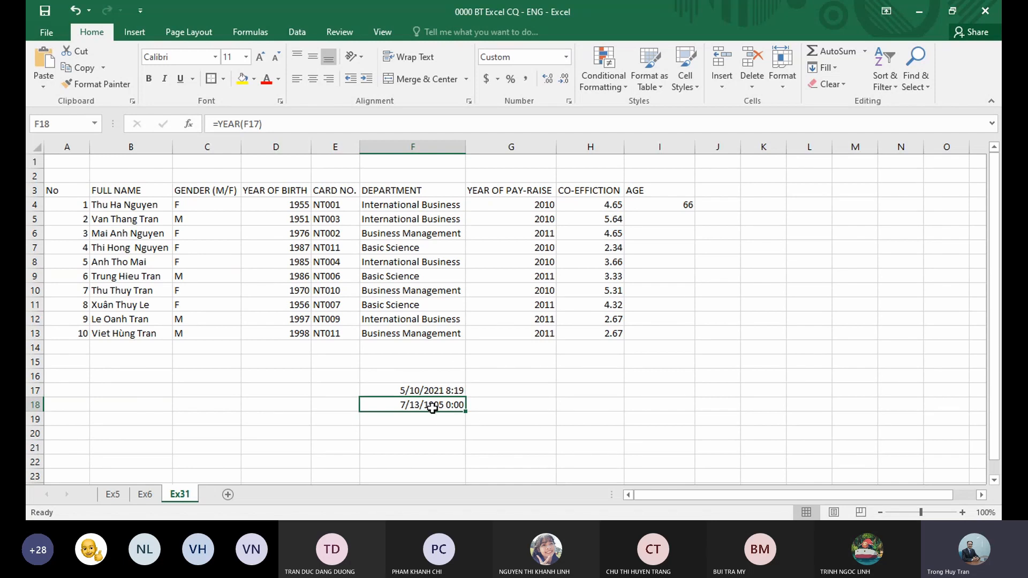
click(567, 58)
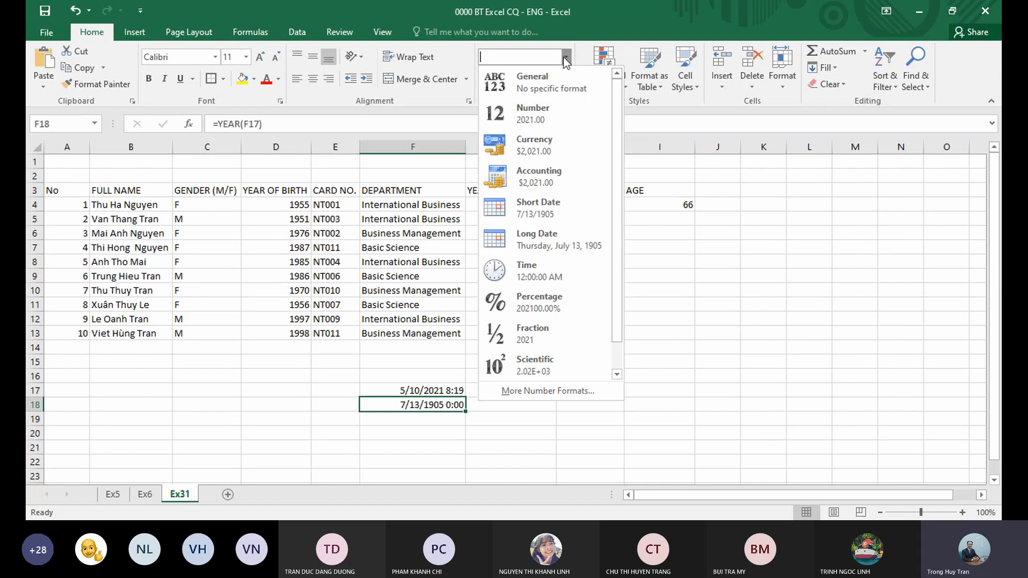
click(542, 120)
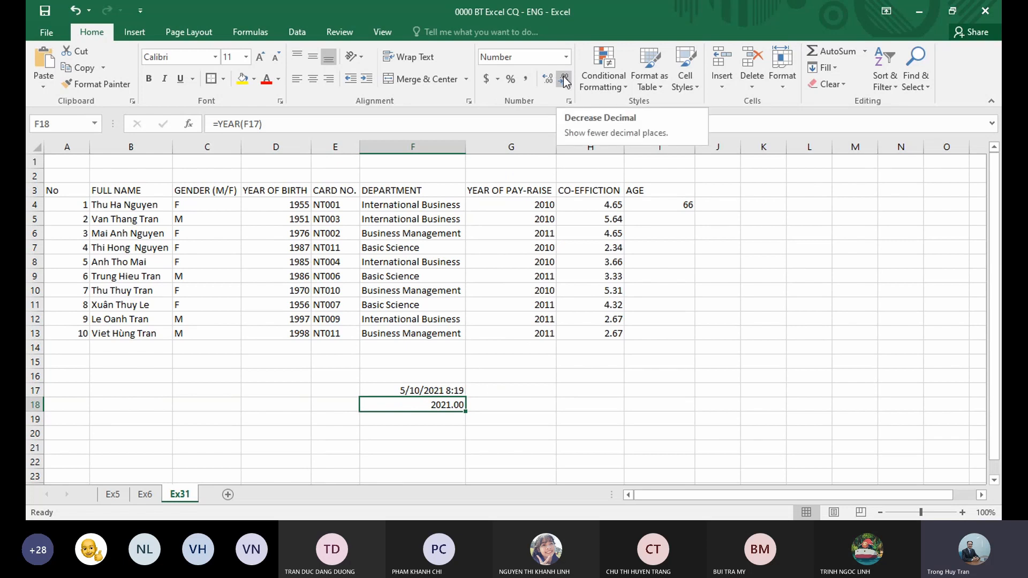
click(564, 80)
click(564, 79)
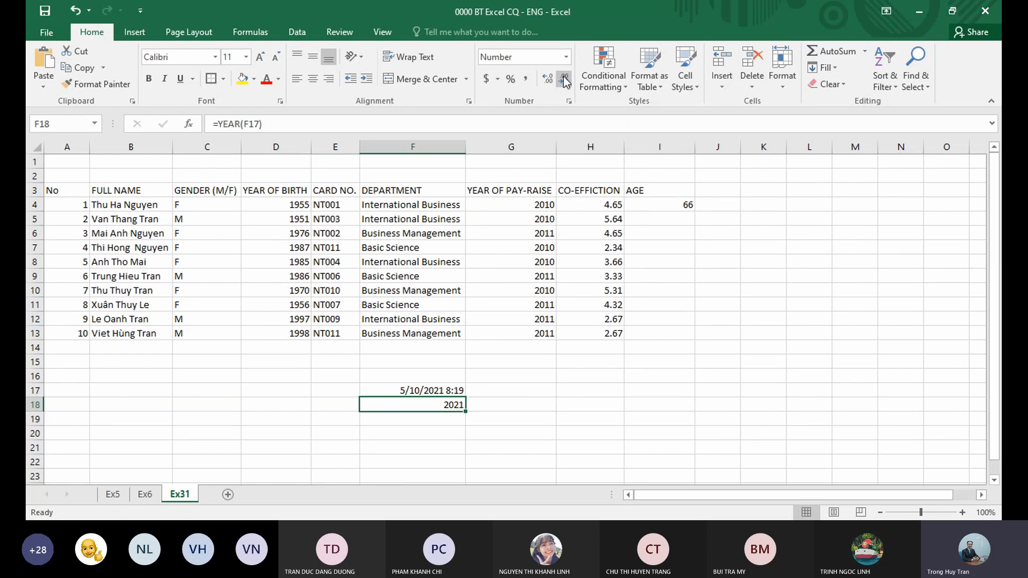
click(470, 425)
click(442, 408)
- Change the age formula in I4 to =YEAR(NOW())-D4 and fill it down through I13
click(645, 205)
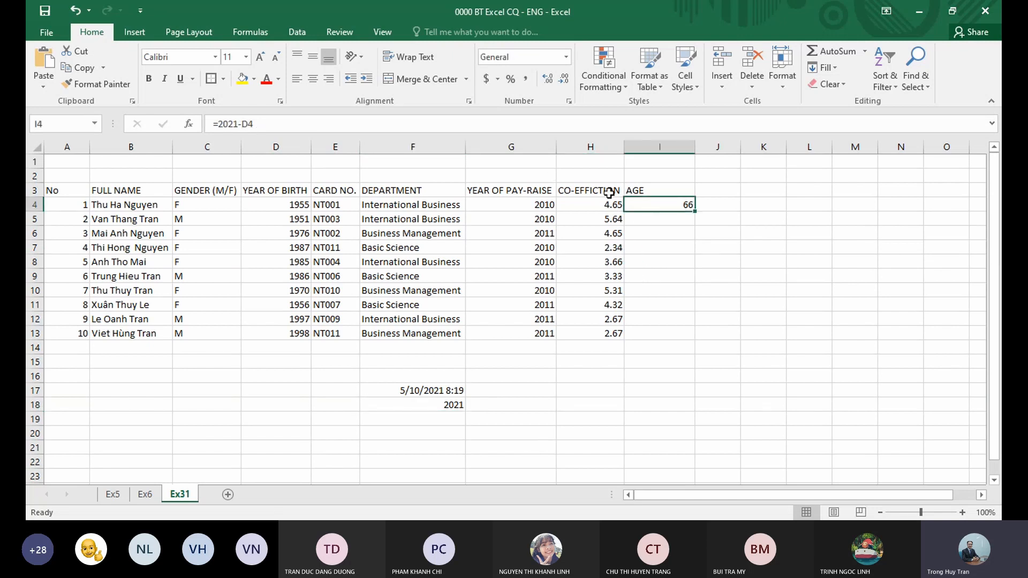
click(228, 124)
key(BackSpace)
key(BackSpace)
key(BackSpace)
key(BackSpace)
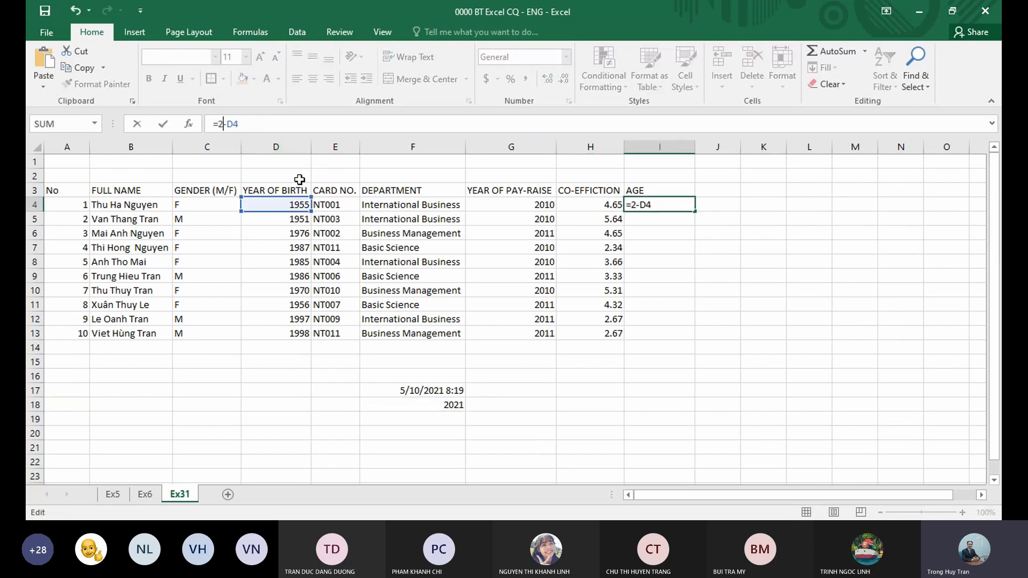
text(year(n)
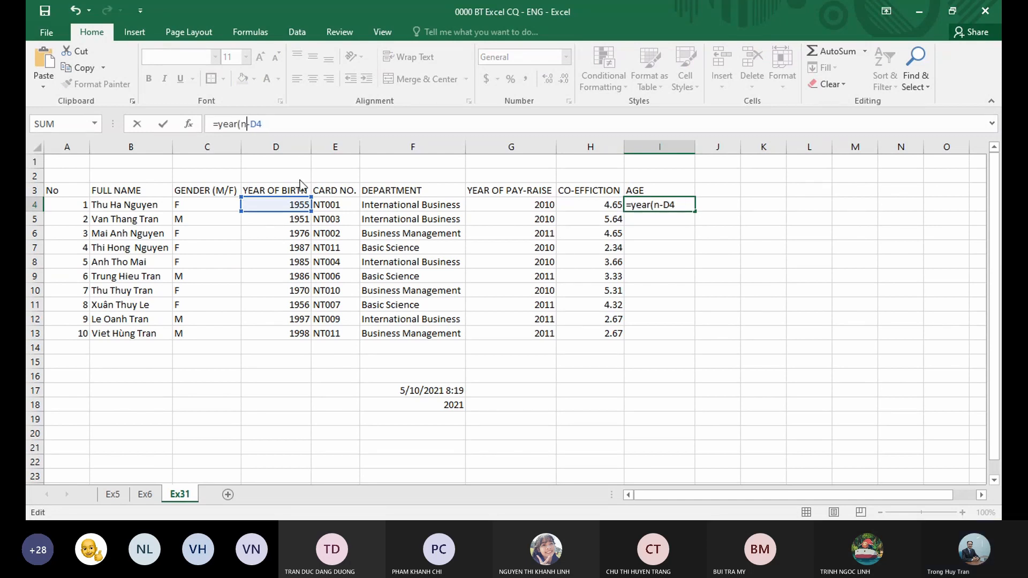
text(ow())
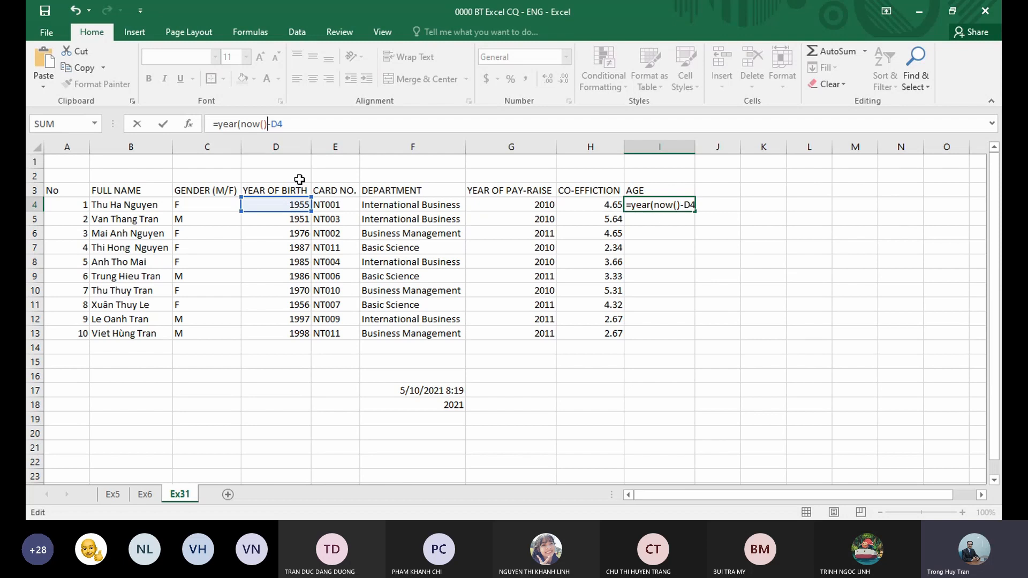
text())
key(Return)
click(675, 205)
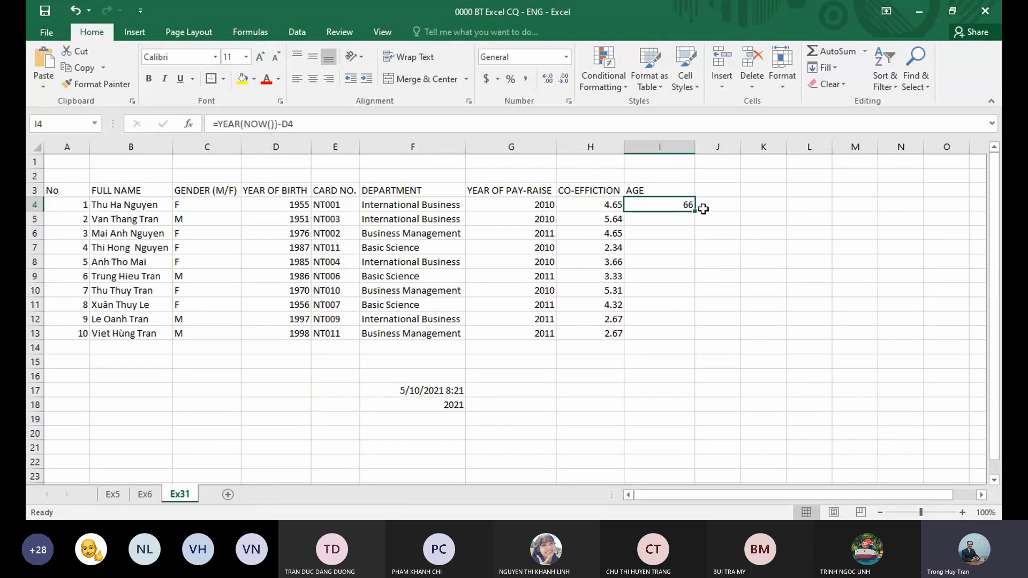
drag(703, 209, 694, 340)
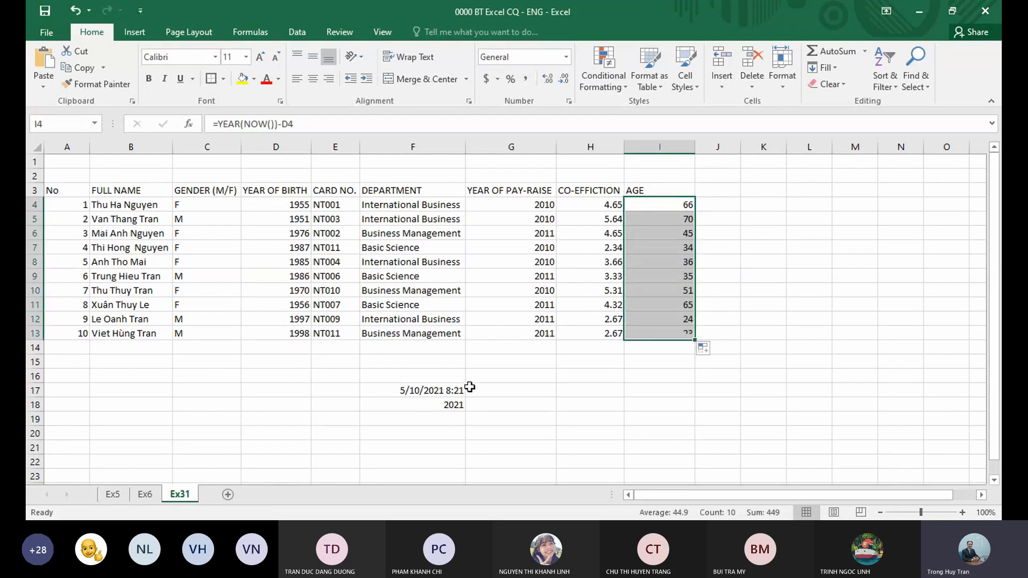
- Clear the trial date formulas in F17 and F18 below the staff list
drag(463, 389, 475, 428)
key(Delete)
click(279, 218)
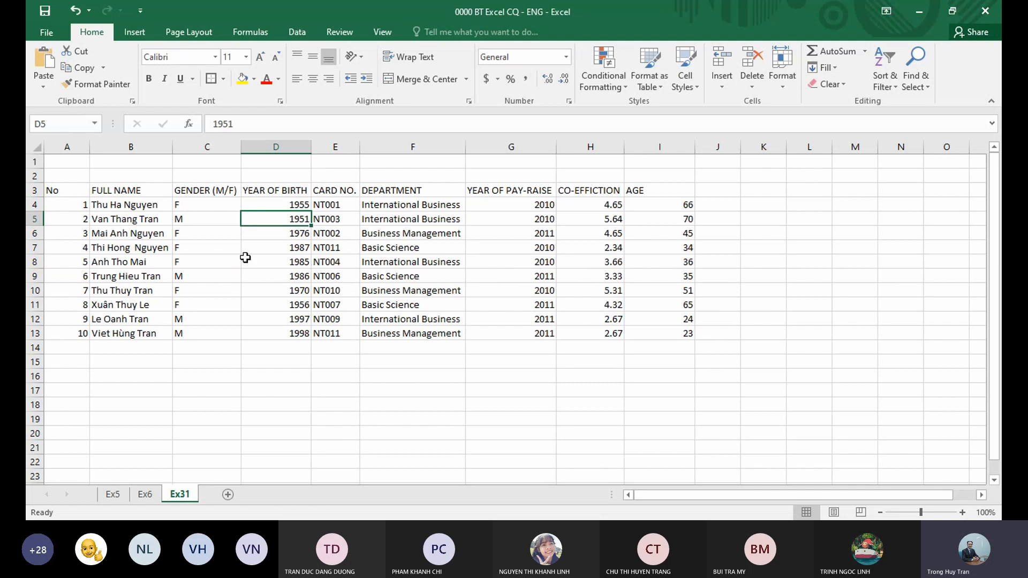
drag(59, 190, 652, 344)
click(470, 298)
click(279, 262)
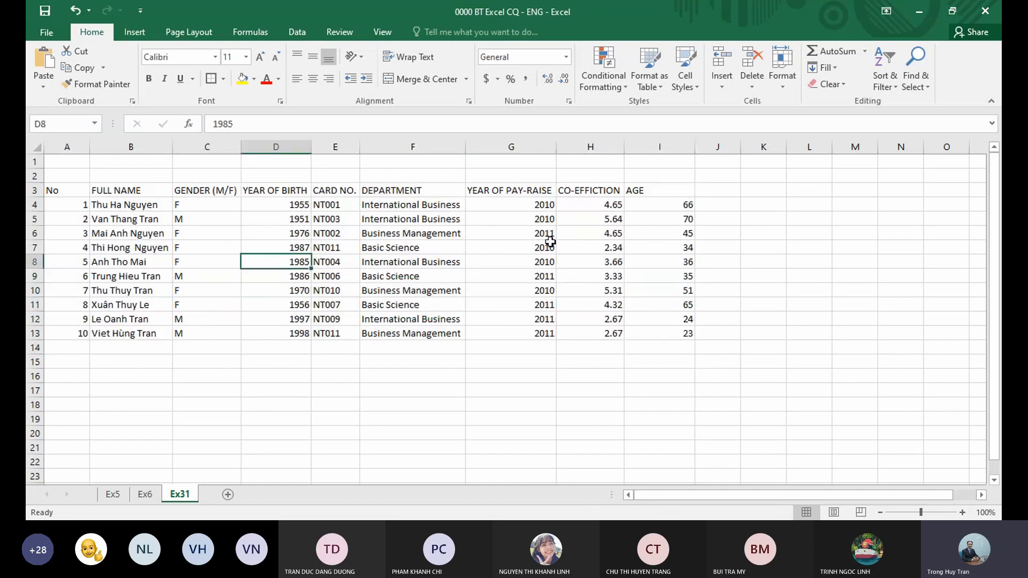
click(354, 262)
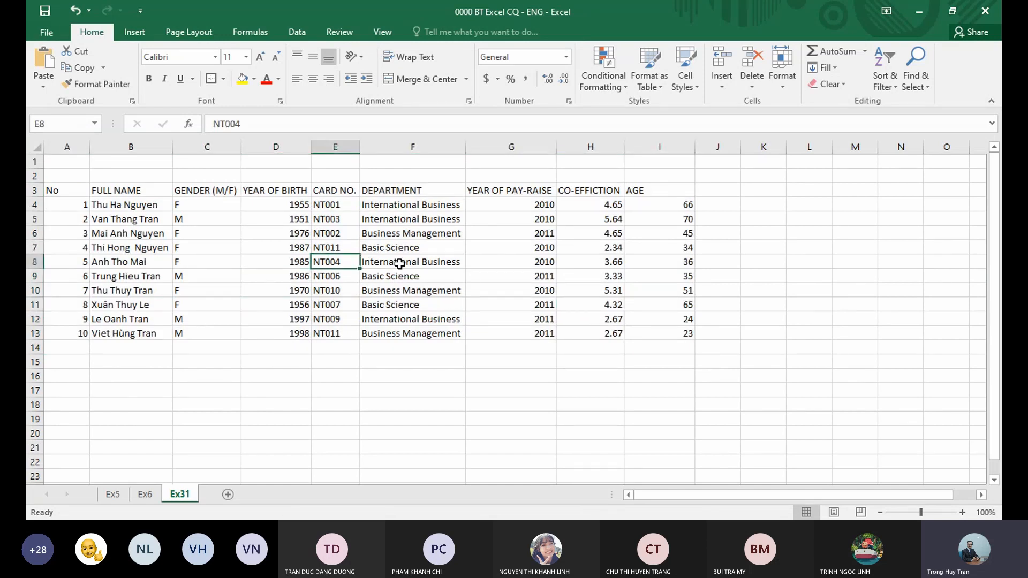
- Try turning on Filter for the staff list from a single cell in the DEPARTMENT column, and undo it
click(396, 247)
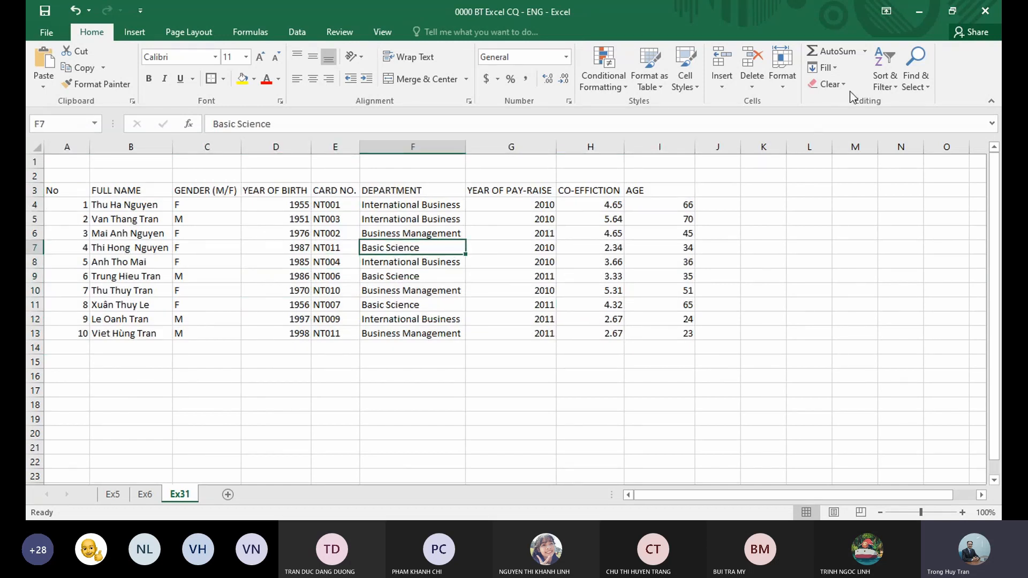
click(885, 72)
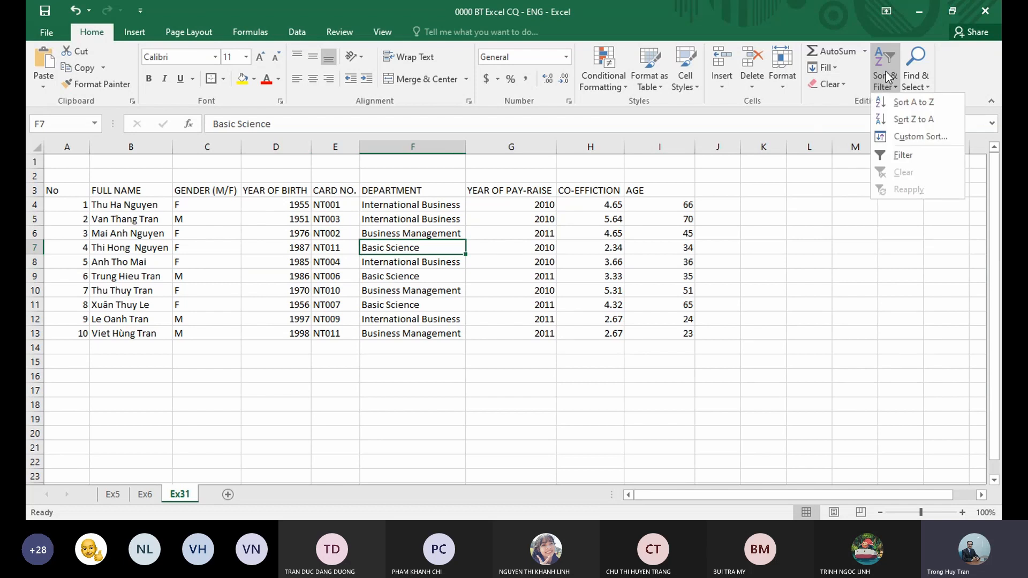
click(898, 159)
click(386, 290)
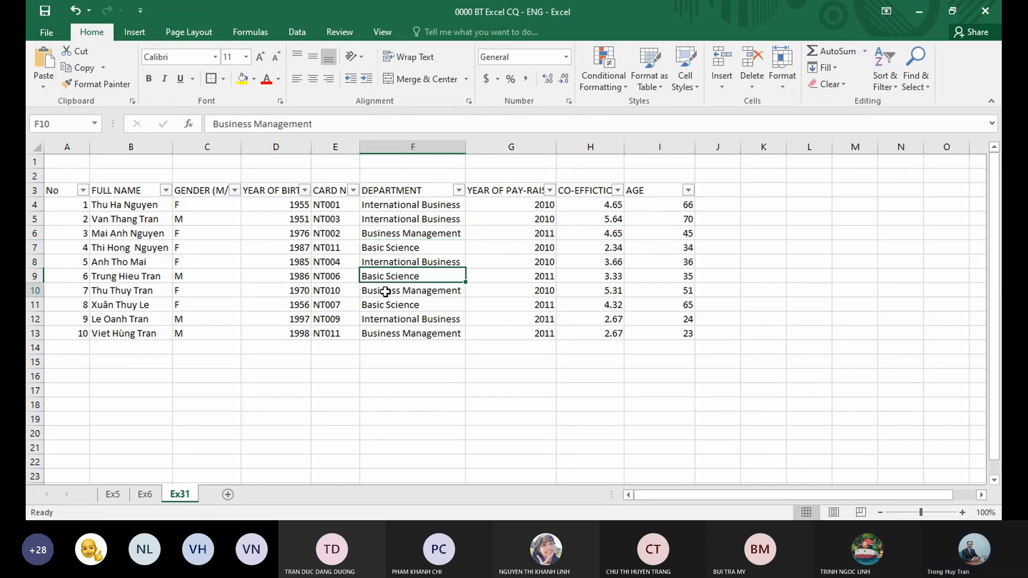
click(75, 10)
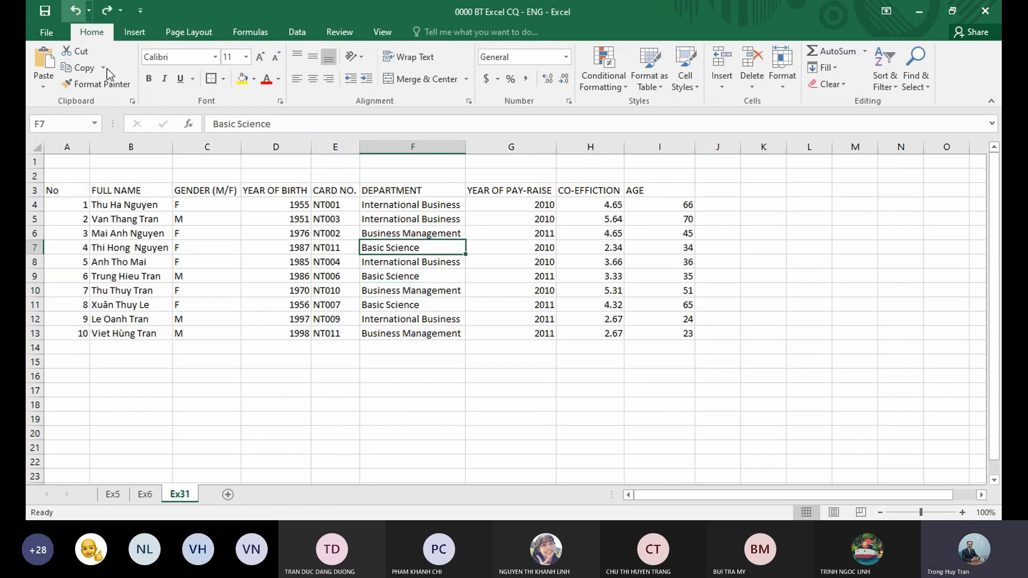
- Format the staff list A3:I13 as a table with a blue banded Medium style
click(187, 247)
click(387, 272)
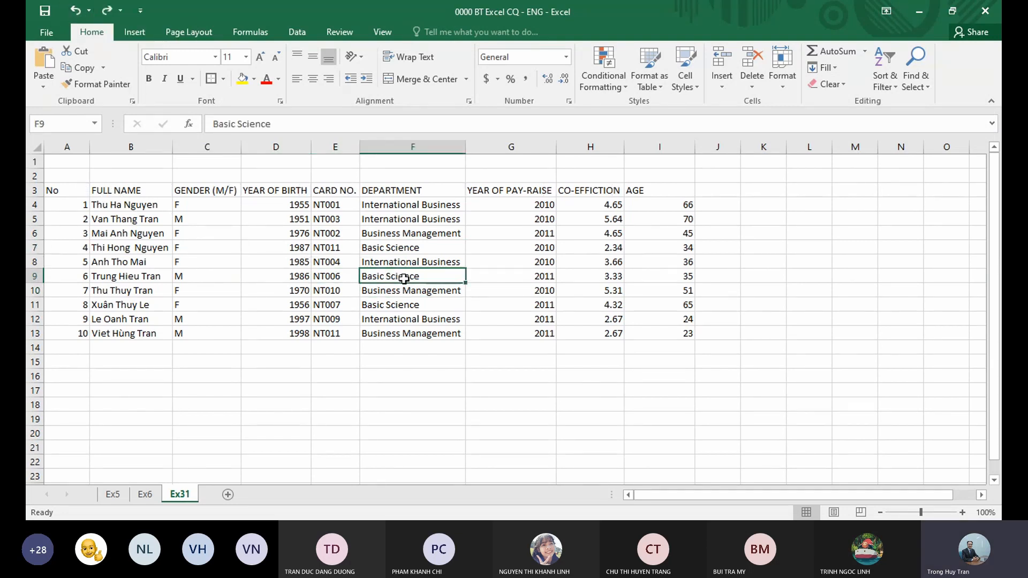
click(329, 262)
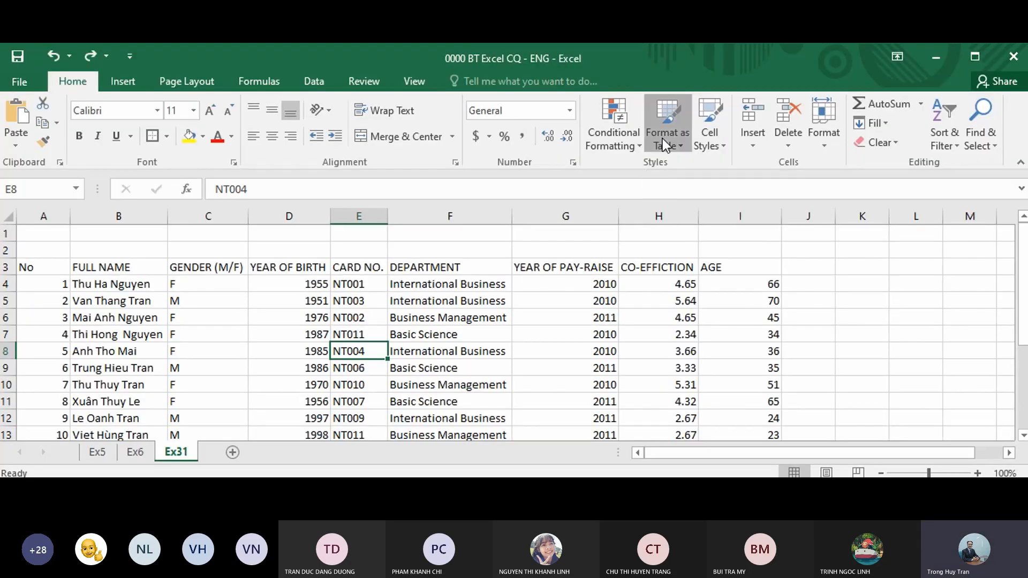
click(645, 81)
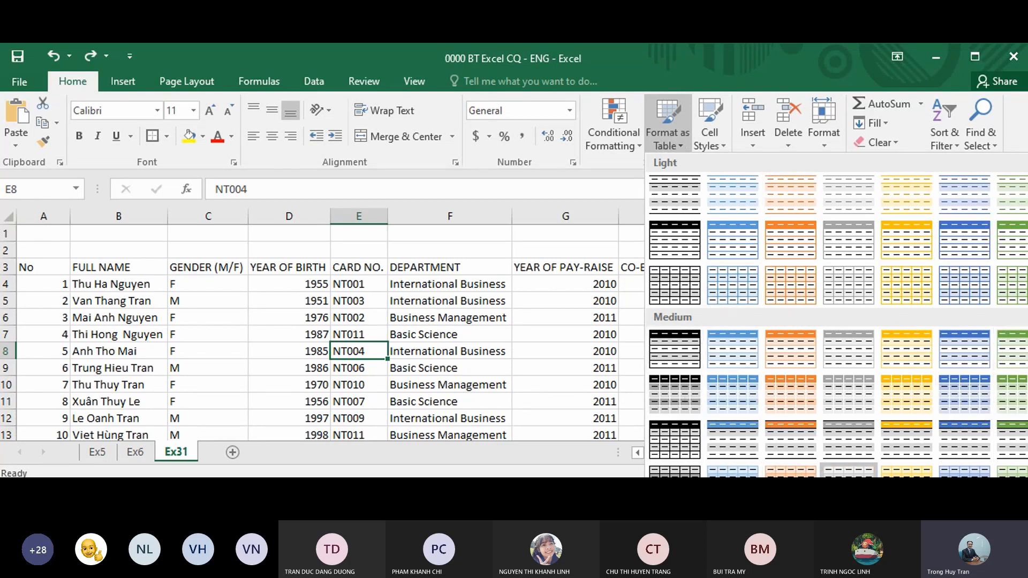
click(753, 402)
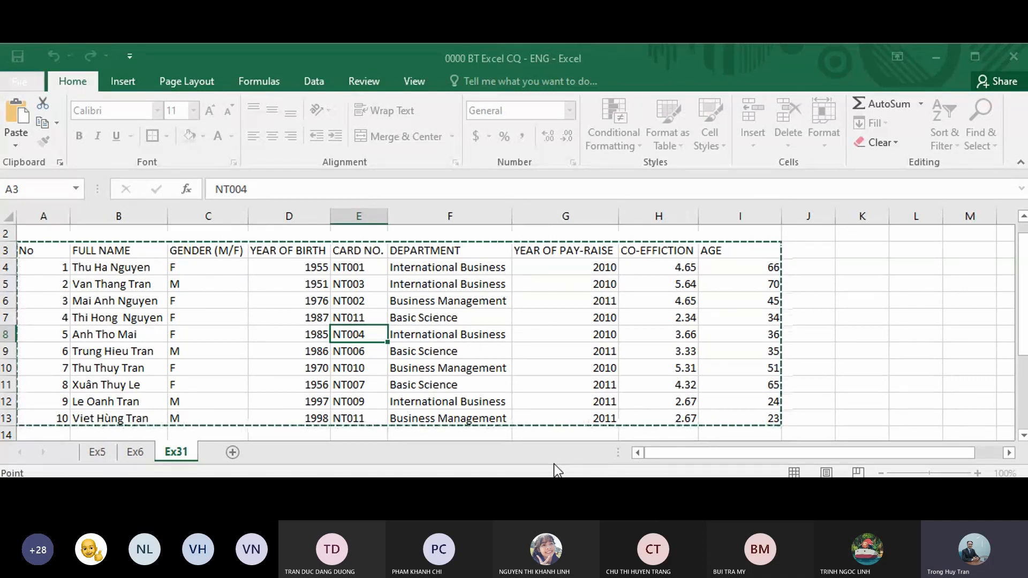
click(626, 465)
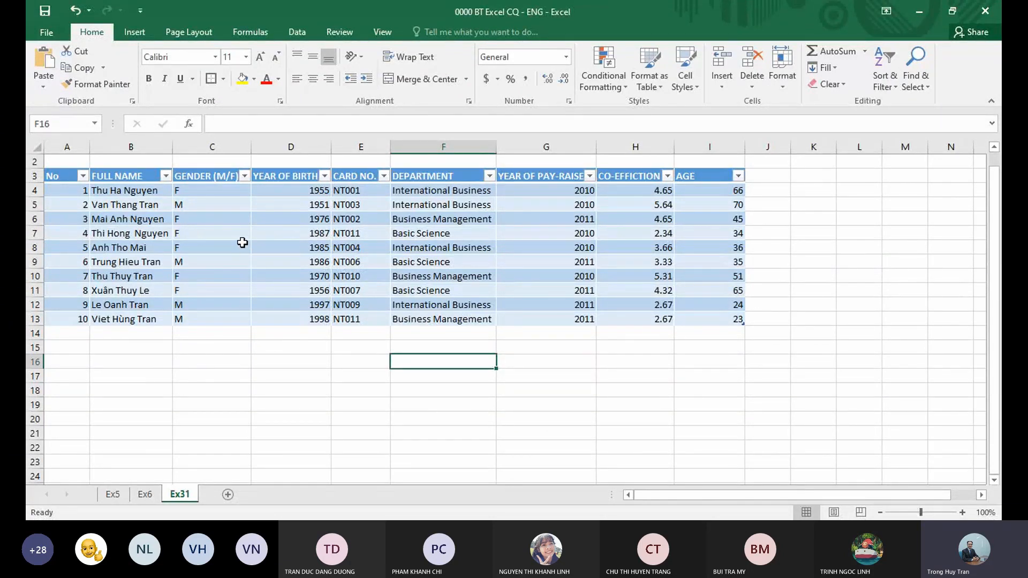
- Change the staff table's style to the gold-header Medium style with grey banded rows
click(514, 248)
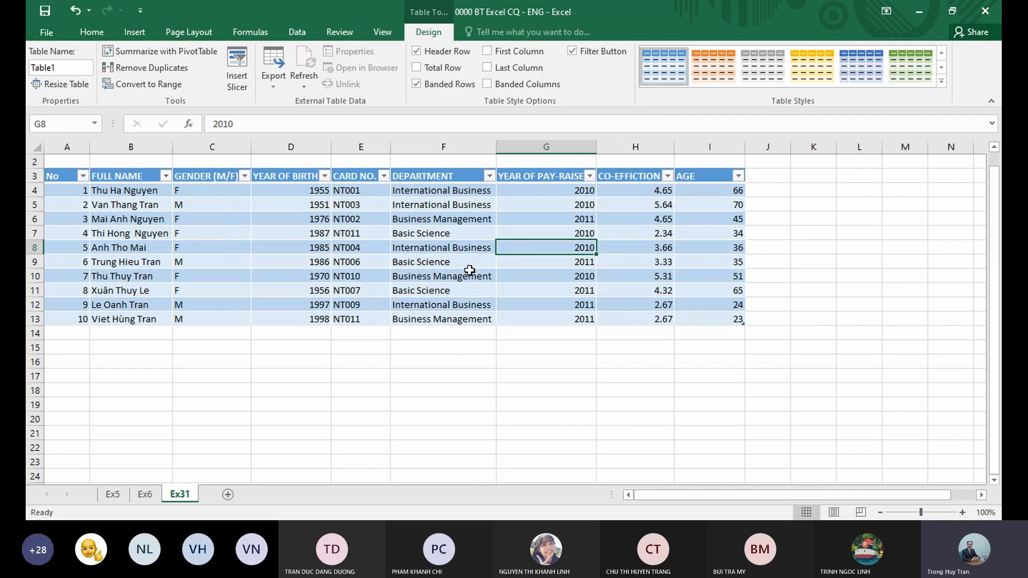
click(941, 81)
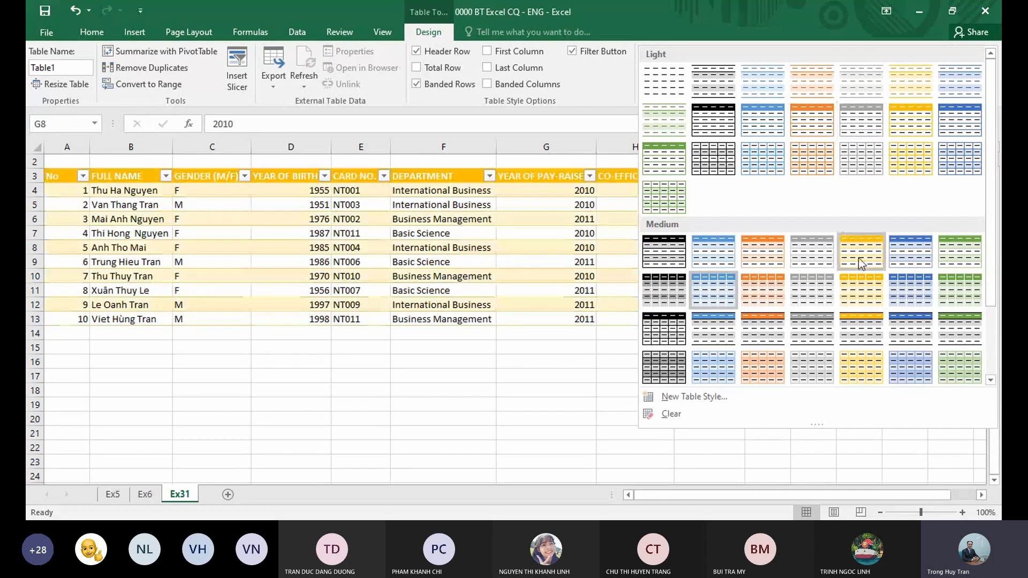
click(865, 328)
click(456, 204)
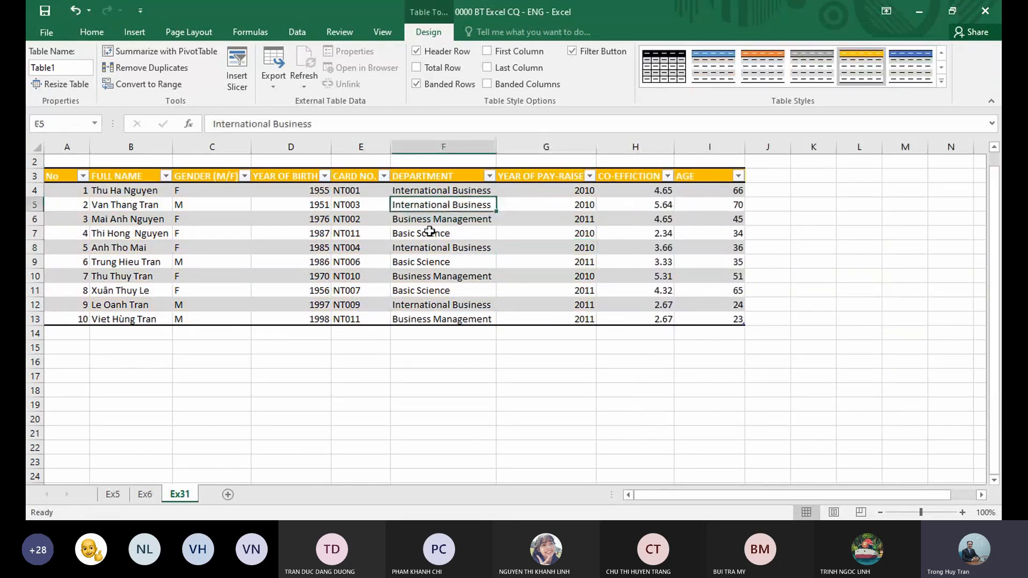
click(428, 248)
- Examine the staff table's filter arrows, the Filter setting under Sort & Filter, and the Format as Table command
click(92, 31)
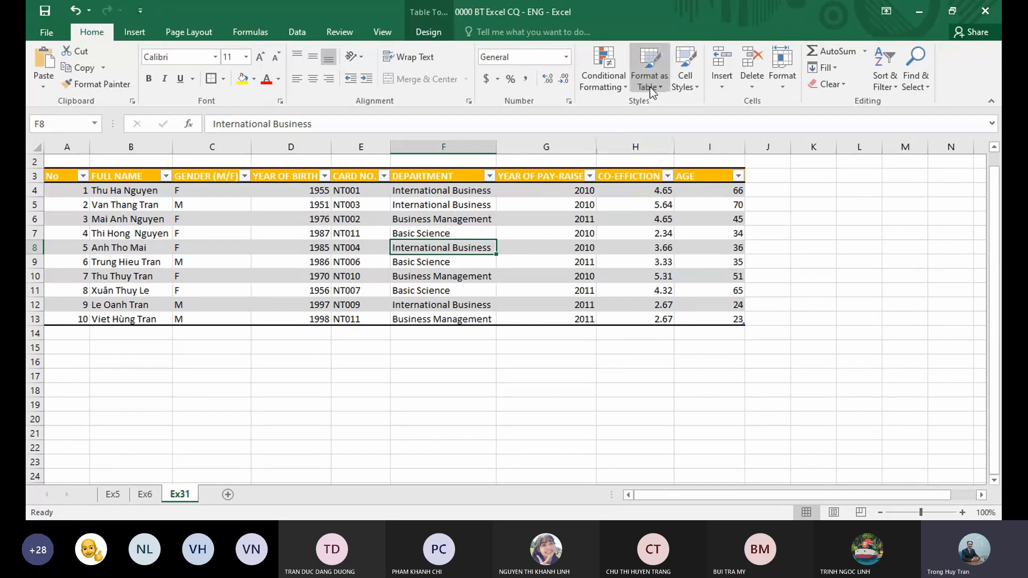
scroll(235, 188, up, 1)
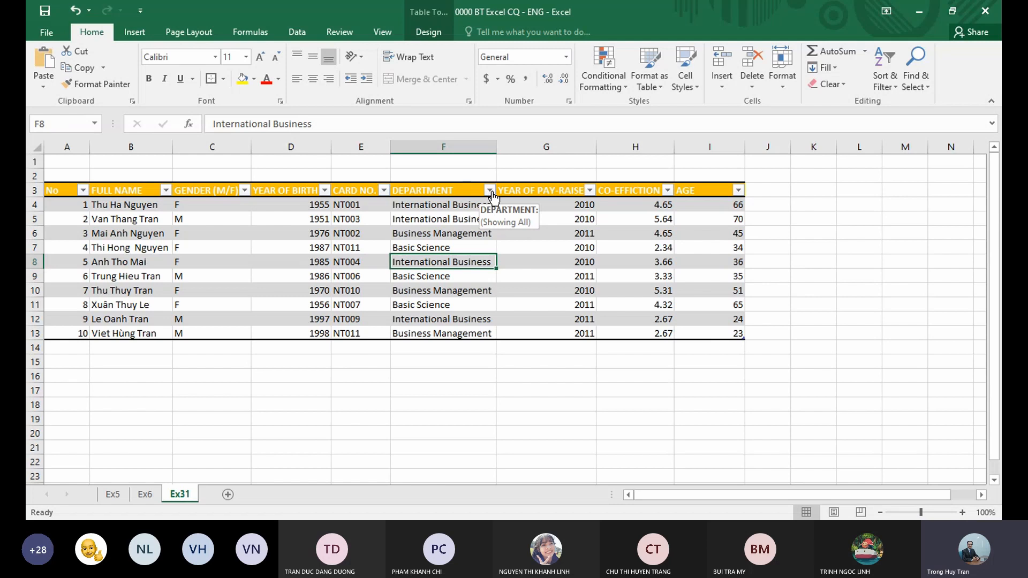
click(323, 264)
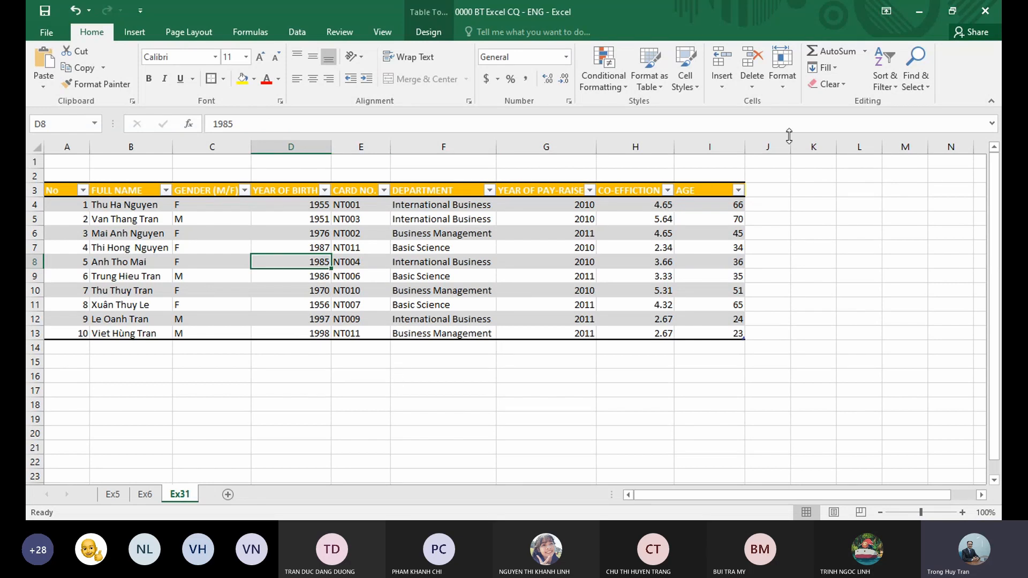
click(884, 81)
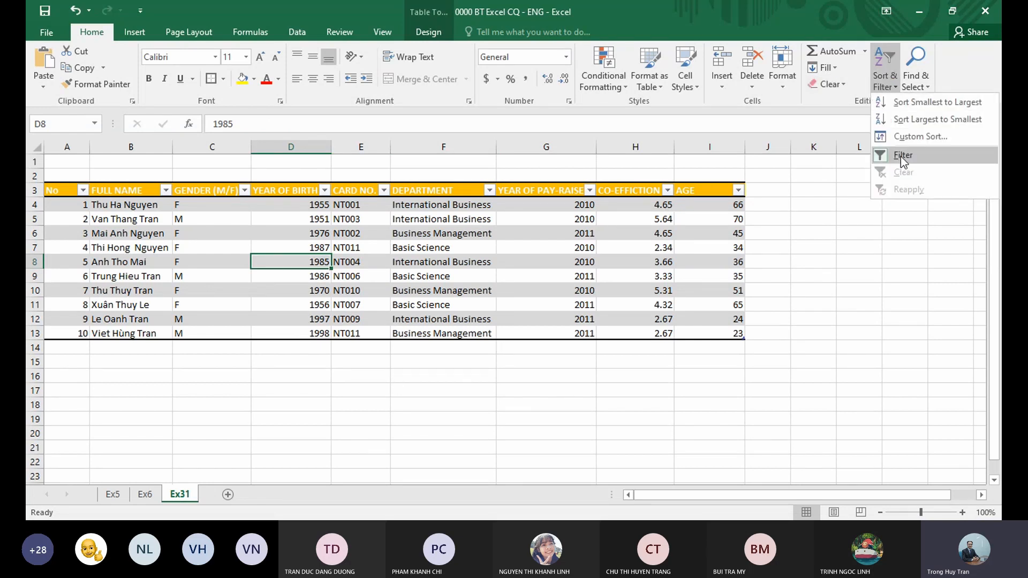
click(460, 260)
click(356, 262)
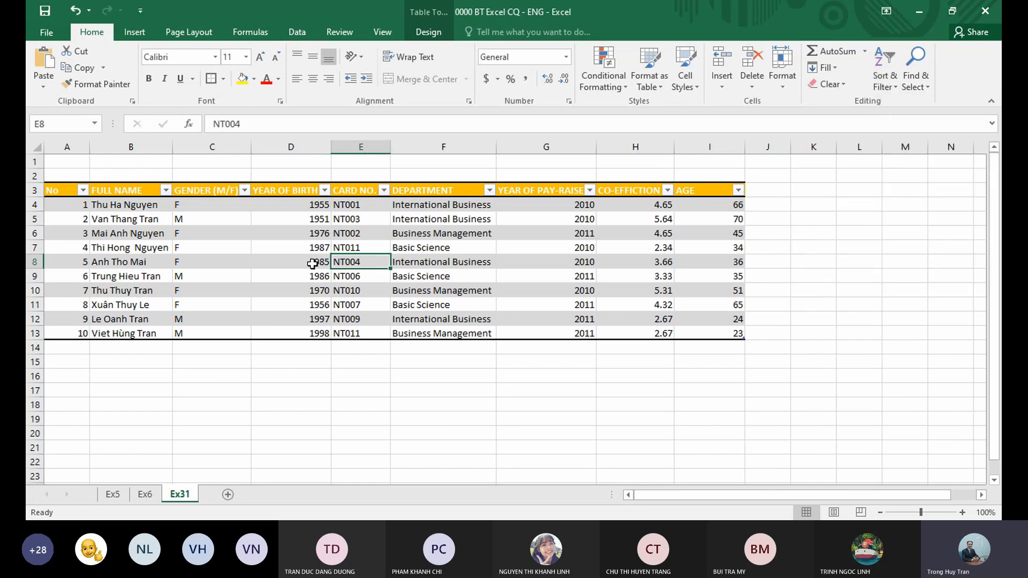
click(234, 264)
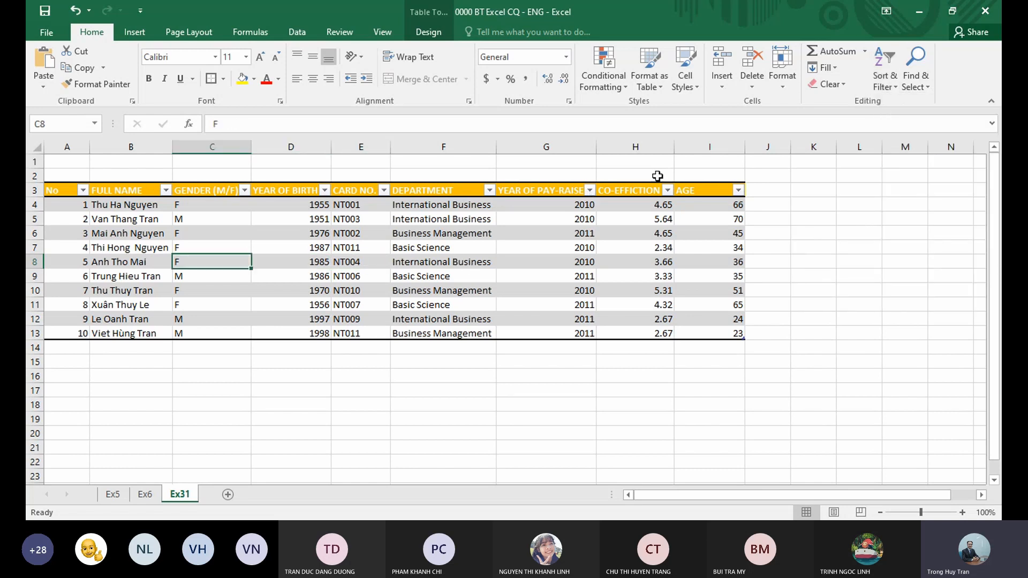
click(659, 82)
click(394, 271)
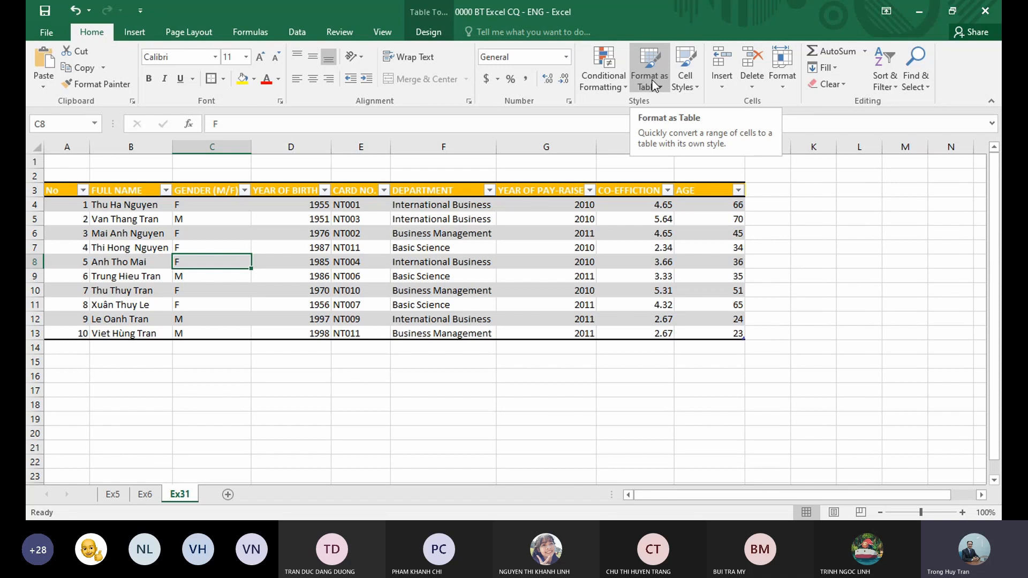
- On the Ex6 sheet, format the department code list C25:F26 as a table with a light blue banded style
key(ctrl+Page_Up)
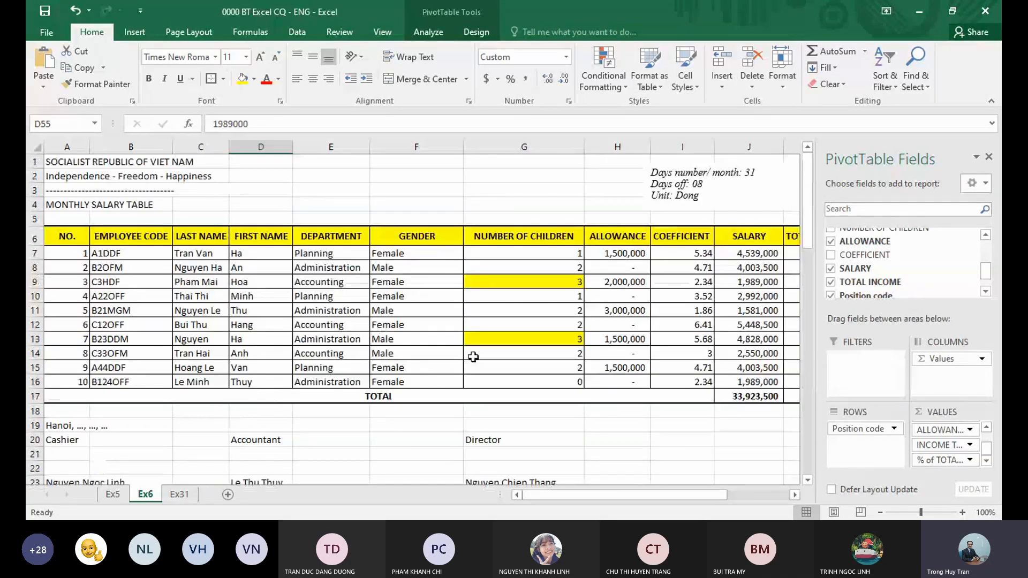
scroll(474, 359, down, 4)
scroll(474, 359, down, 1)
drag(199, 292, 415, 306)
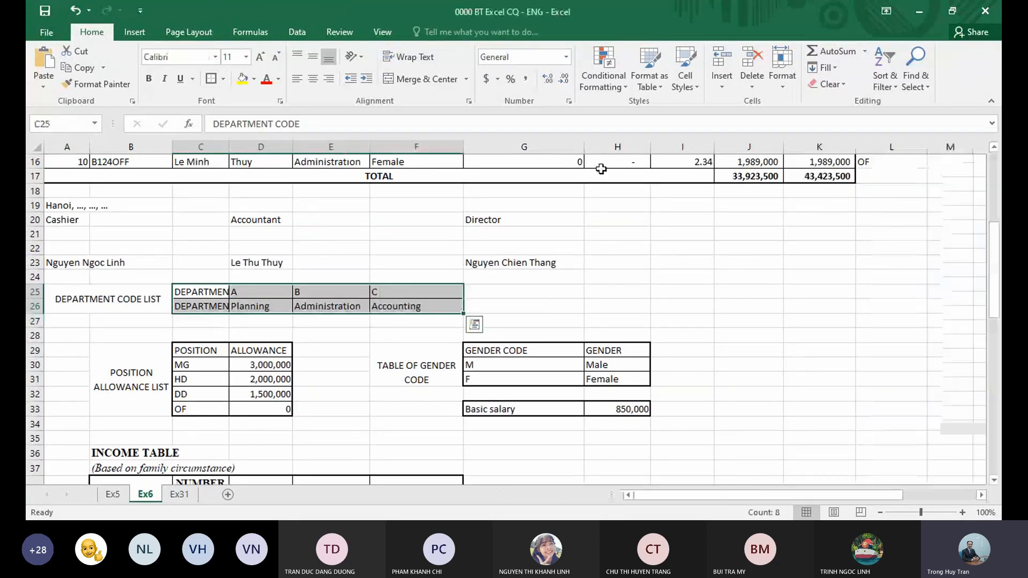
click(648, 81)
click(688, 194)
- Format the position allowance list C29:D33 as a table with a light blue banded style, using its first row as headers
drag(204, 349, 311, 406)
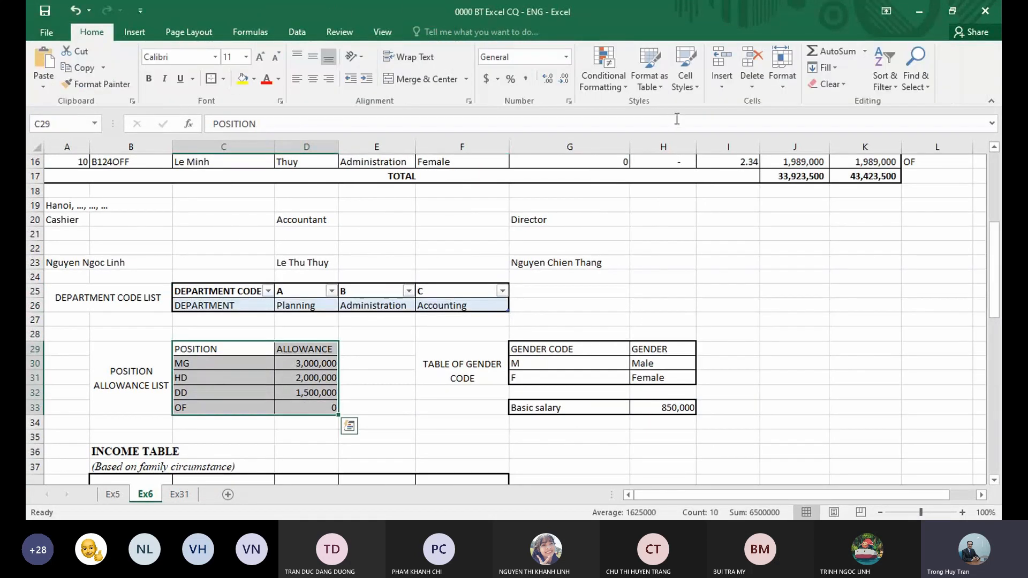
click(656, 78)
click(693, 206)
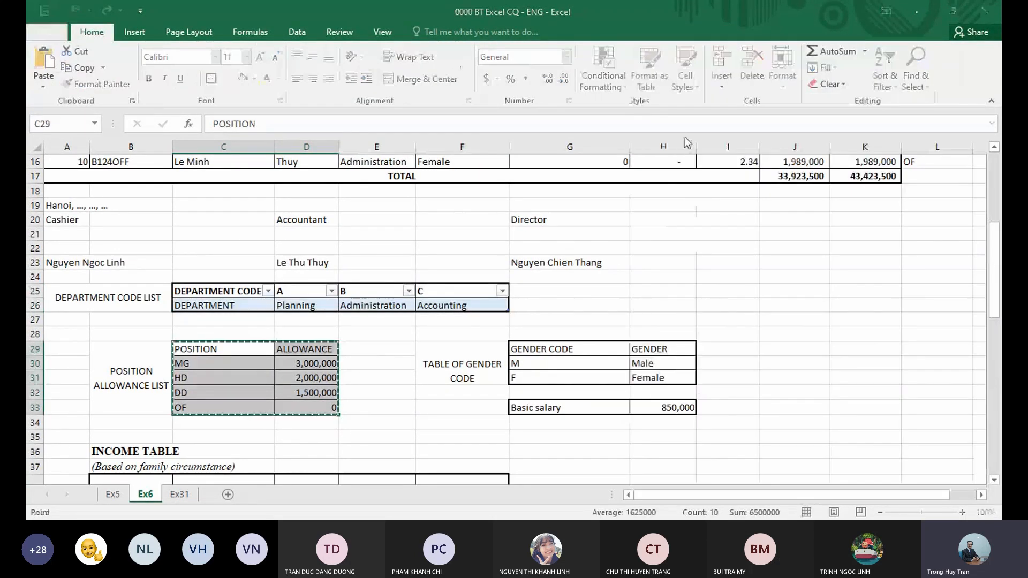
click(530, 382)
click(393, 419)
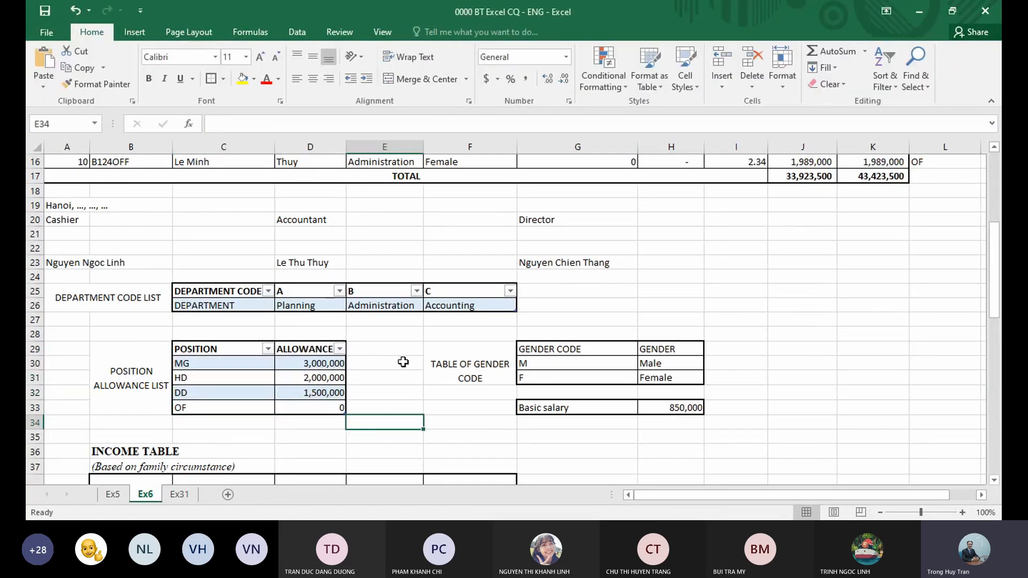
scroll(482, 365, down, 2)
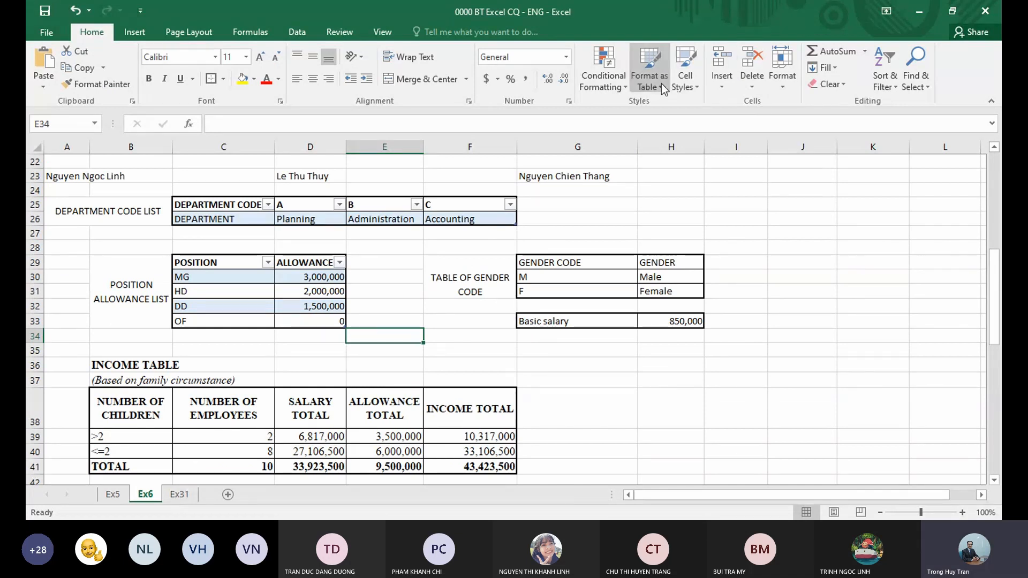
- Return to the Ex31 sheet and enter the label Q3 in cell A16 below the staff table
click(169, 495)
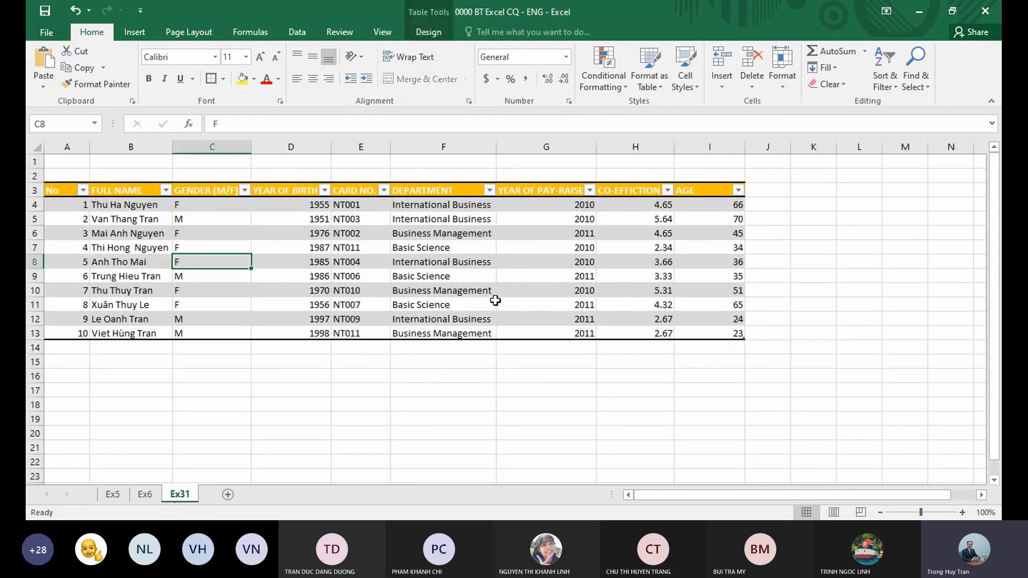
click(493, 303)
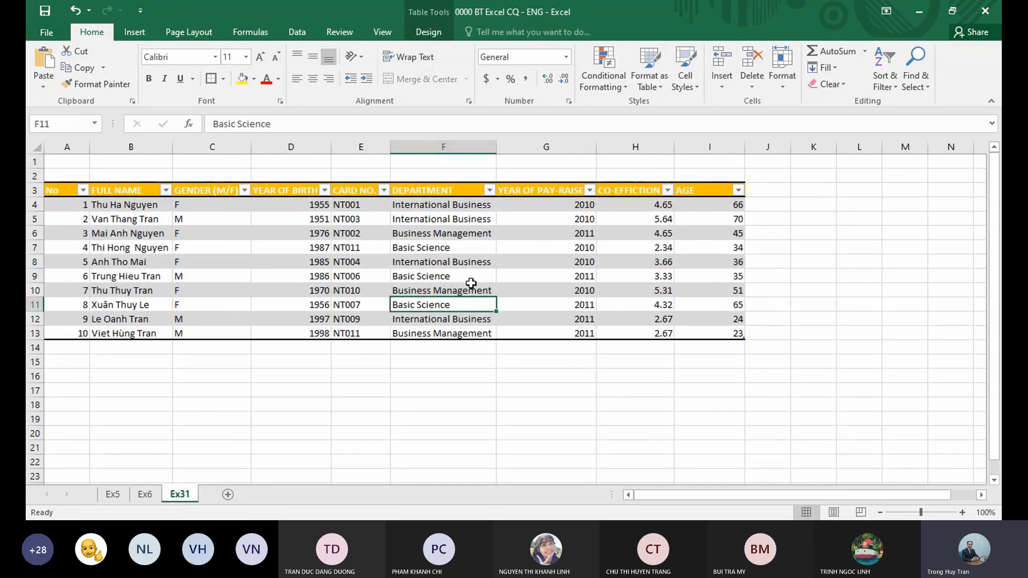
click(249, 278)
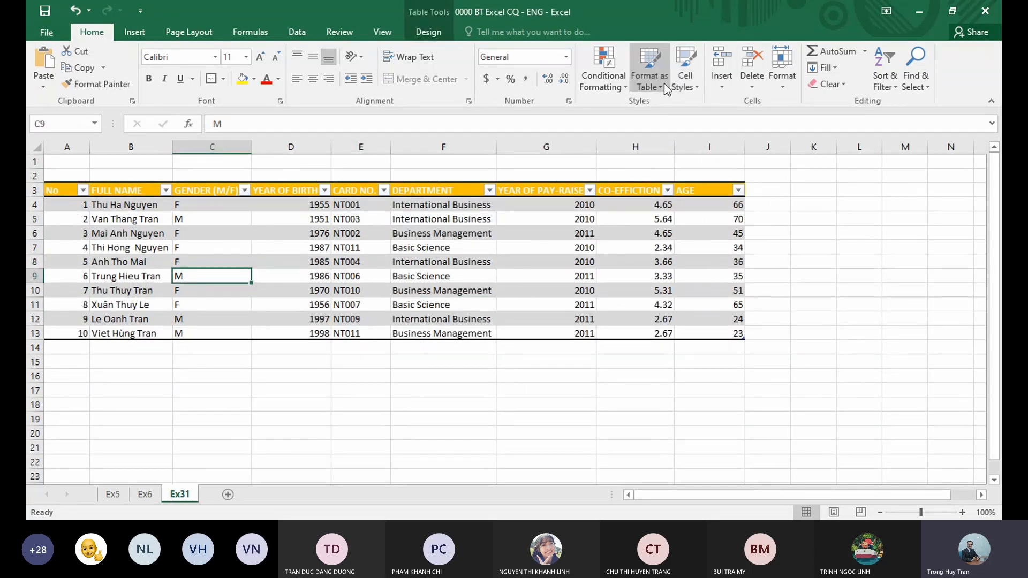
click(358, 262)
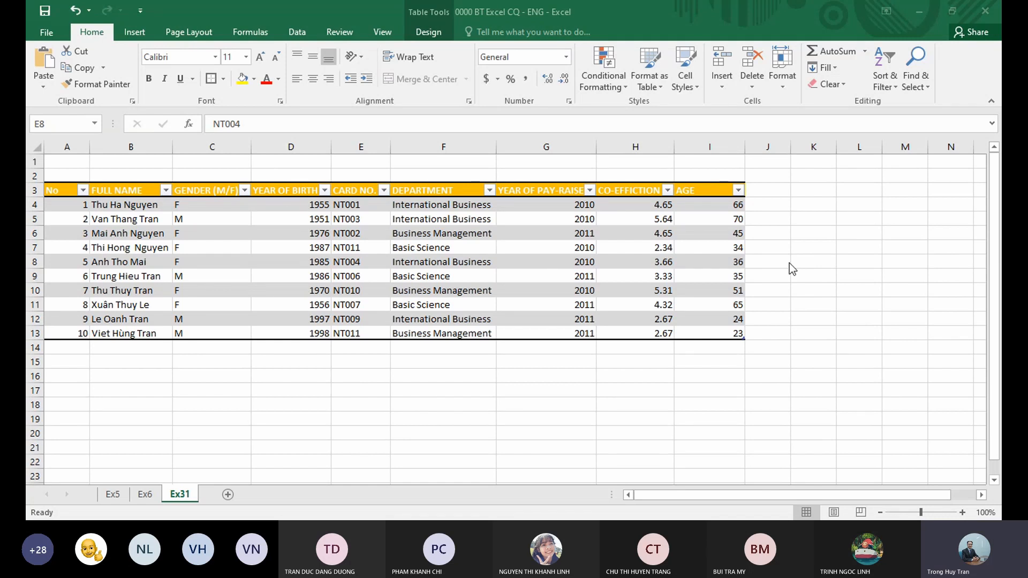
click(73, 377)
text(Q3)
key(Return)
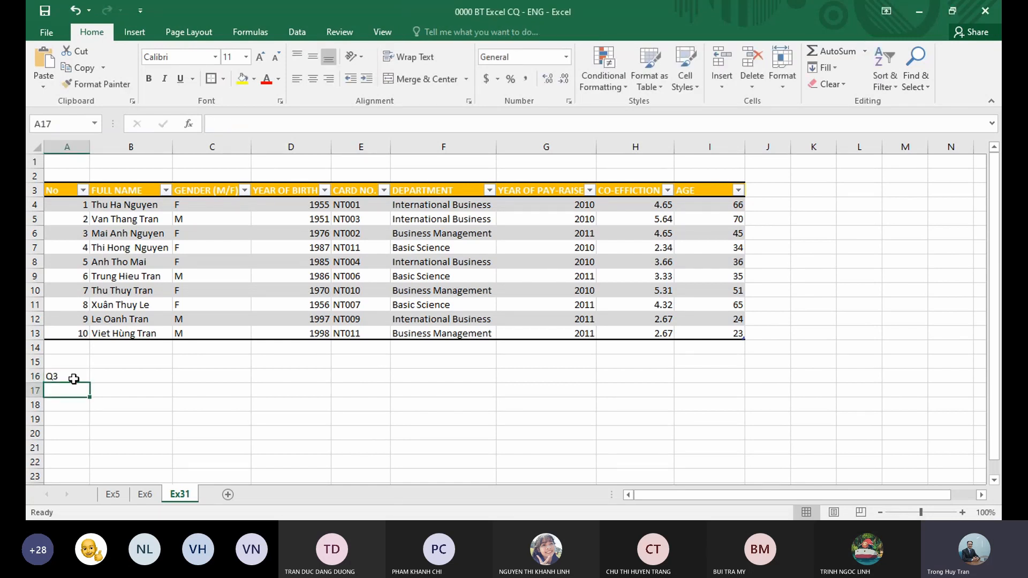
- Paste the military duties filter question and its list template below the Q3 label, starting in A17
right_click(74, 378)
click(69, 147)
scroll(146, 349, down, 1)
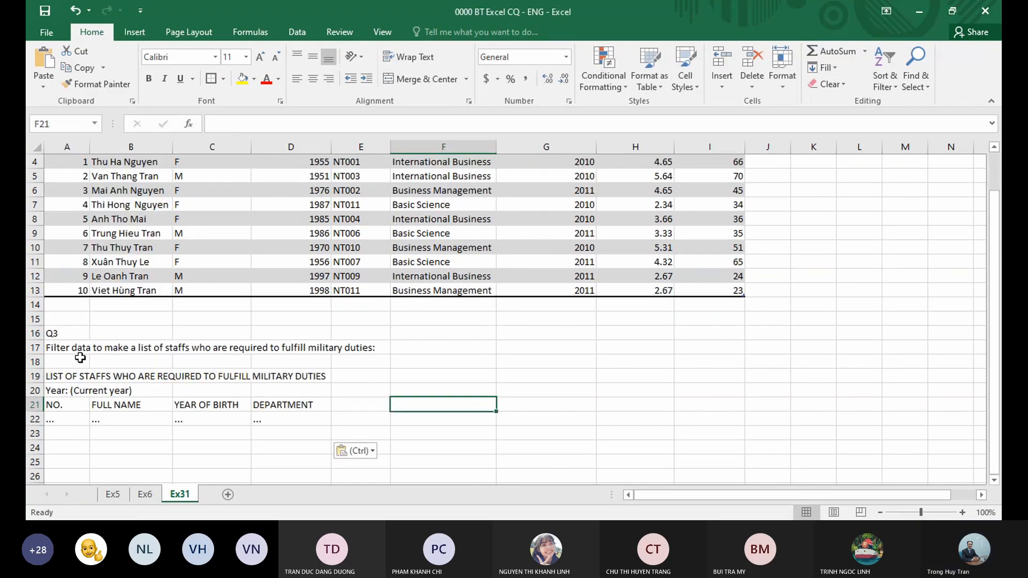
click(33, 347)
click(80, 348)
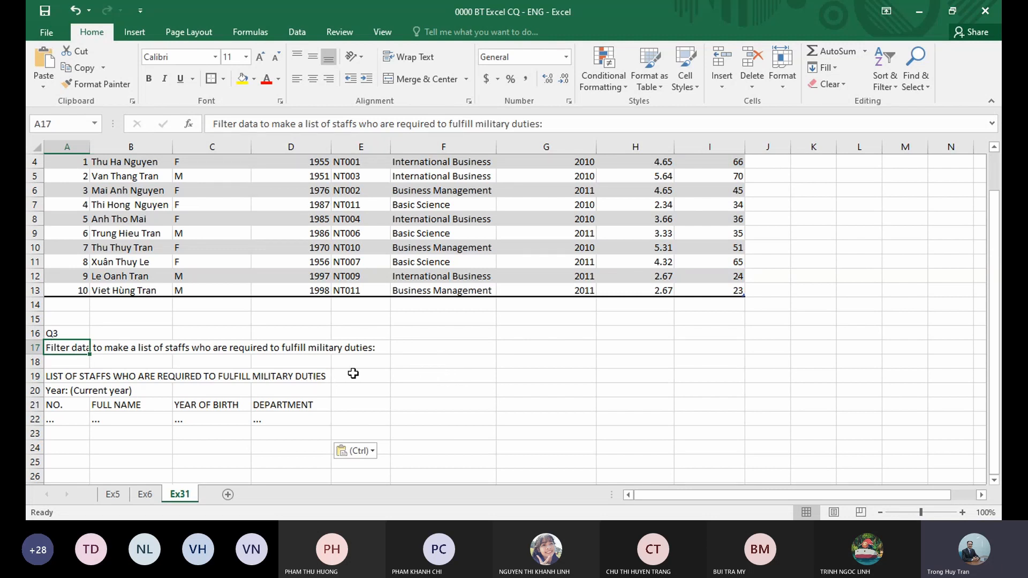
- Add the note "(Men from 18 to 35 years old are required to fulfill military duties)" in cell F17 beside the question
scroll(403, 378, up, 1)
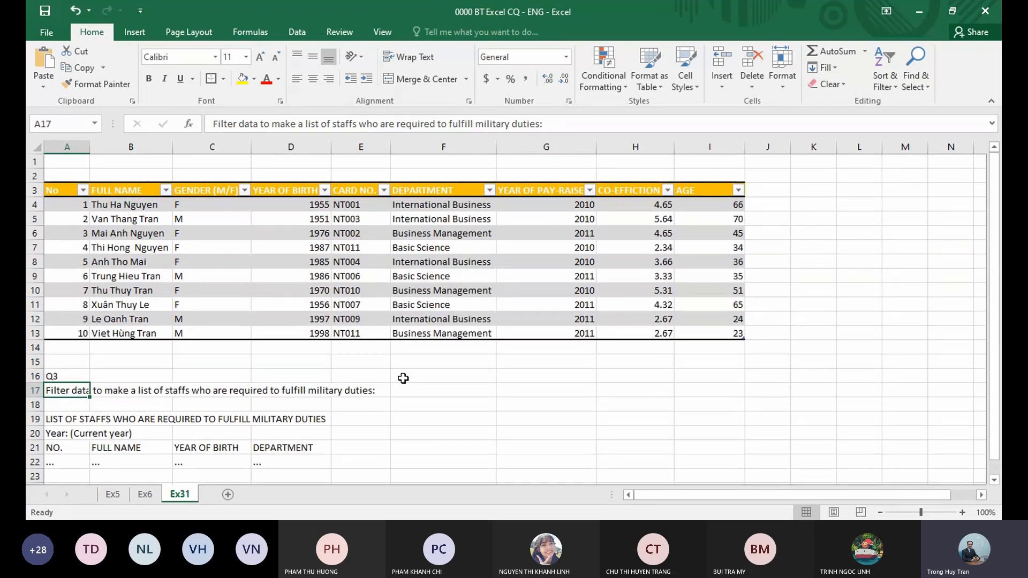
scroll(401, 379, down, 1)
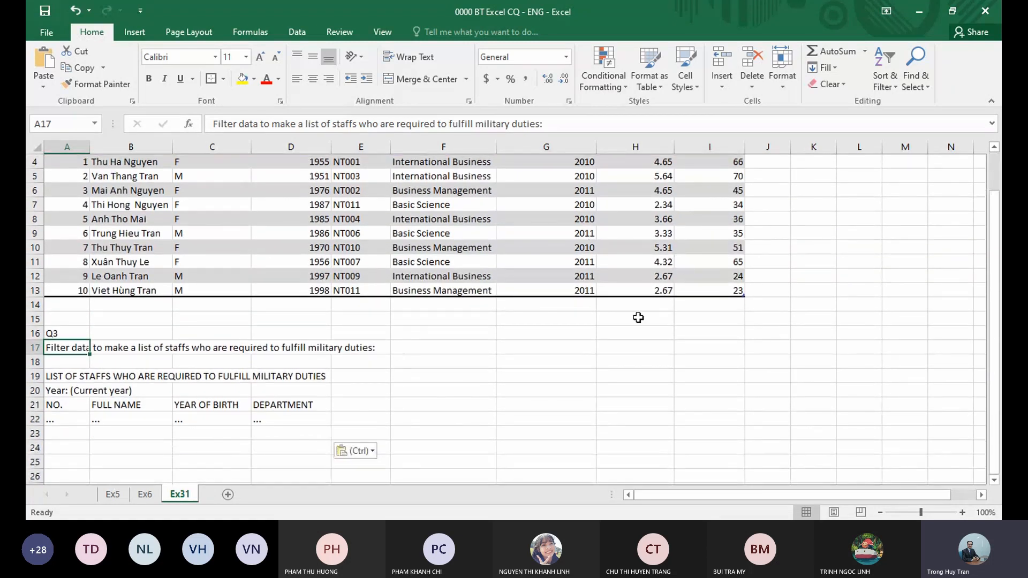
key(alt+Tab)
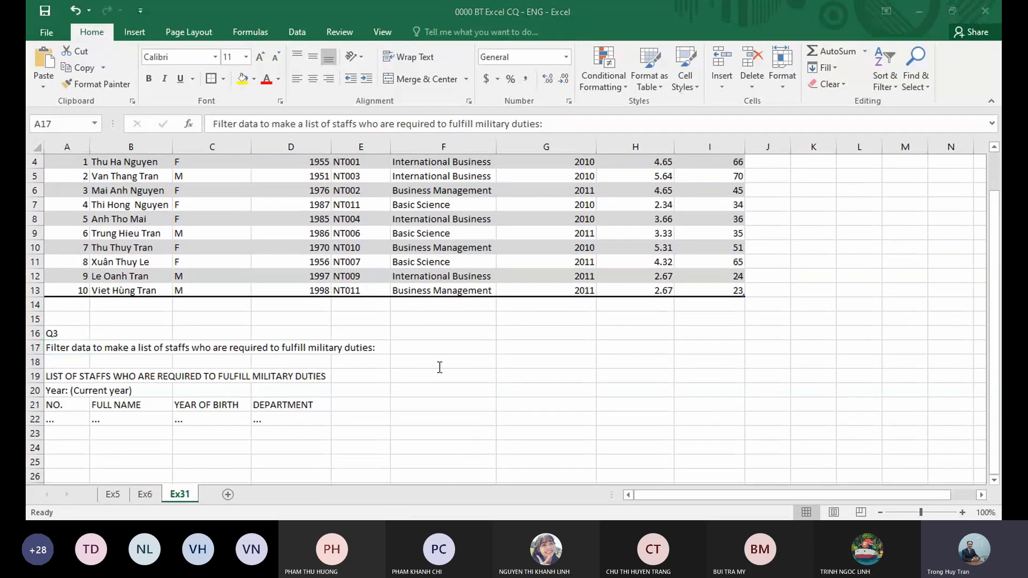
click(438, 349)
text((Men from 18 to 35 years old are required to fulfill military duties))
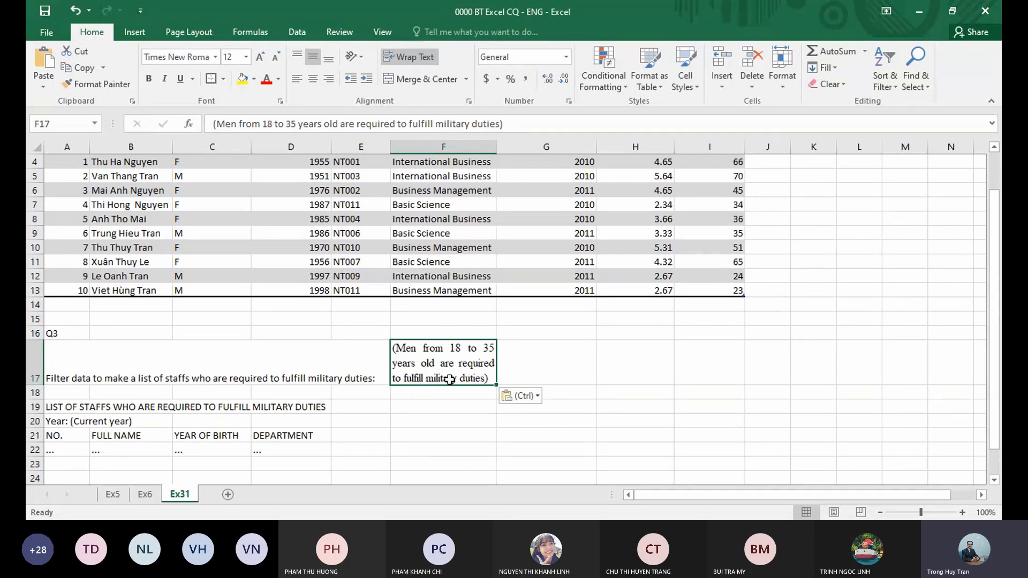
- Filter the staff table's GENDER (M/F) column to show only M
scroll(476, 429, up, 1)
click(350, 276)
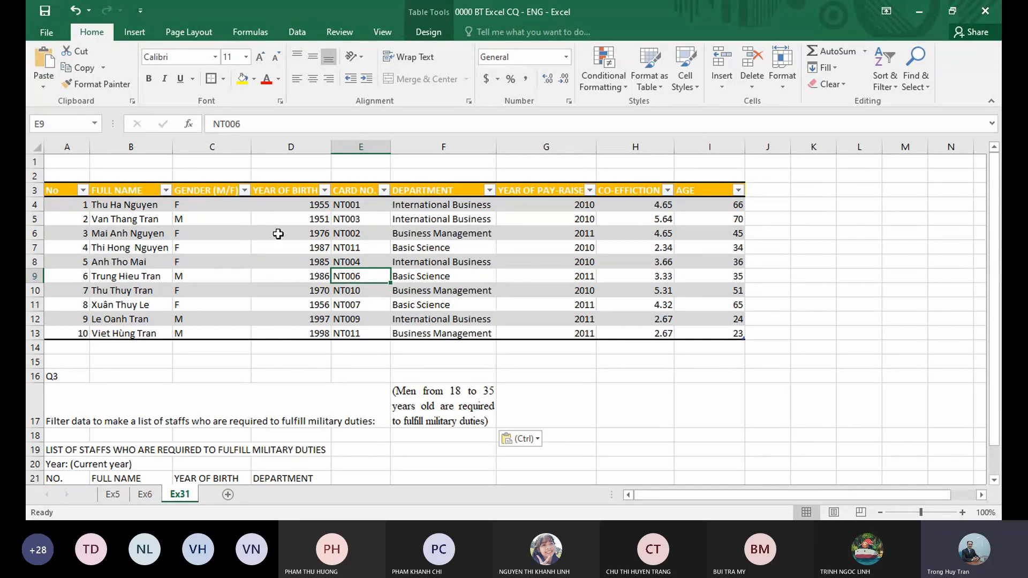
click(244, 192)
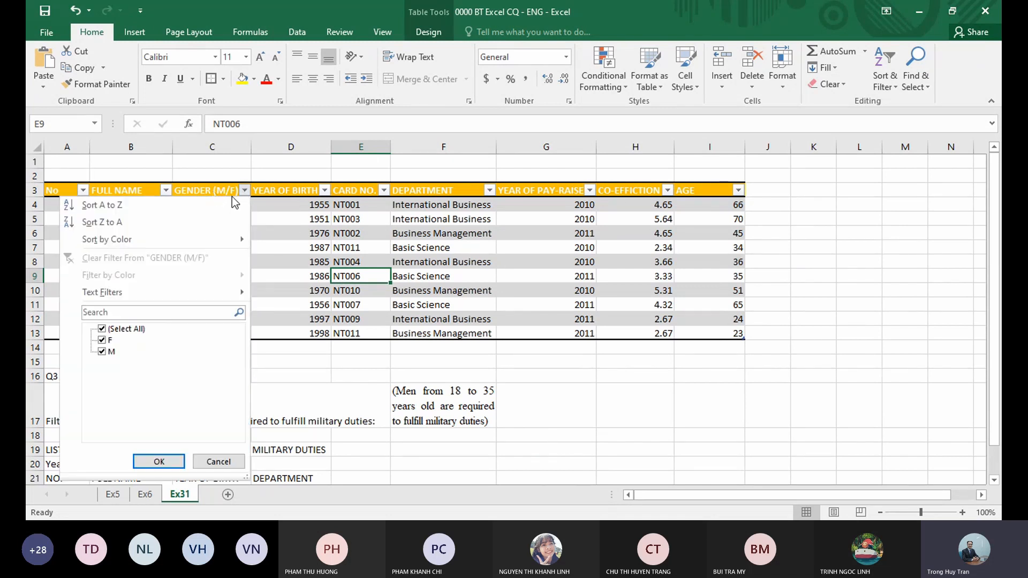
click(103, 342)
click(159, 461)
click(241, 233)
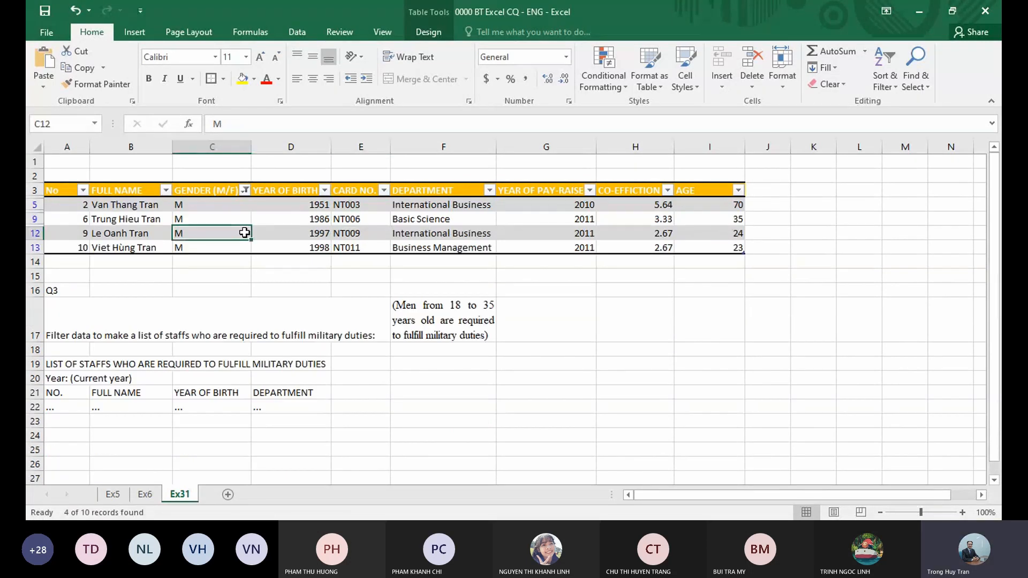
drag(194, 207, 201, 246)
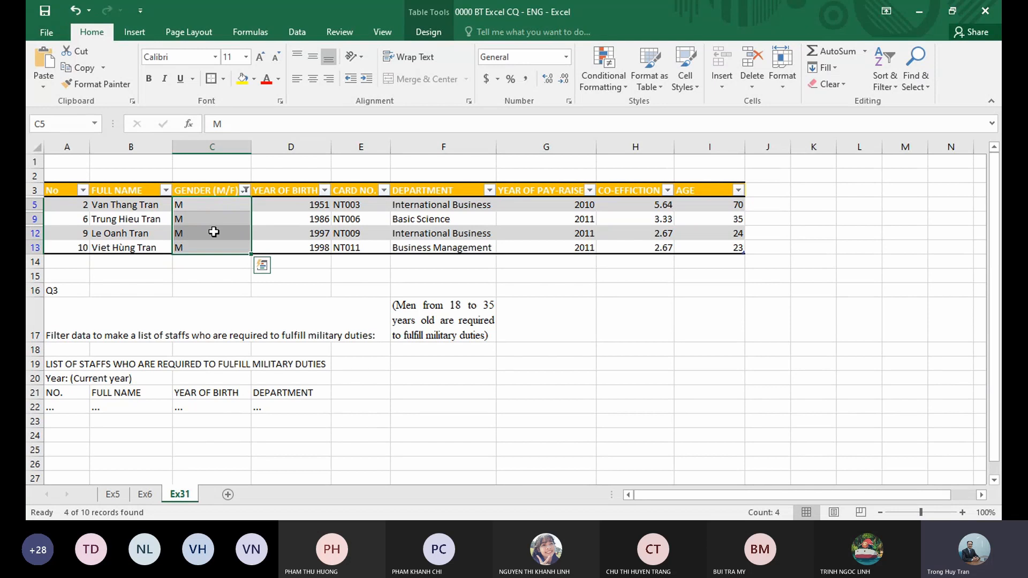
click(214, 232)
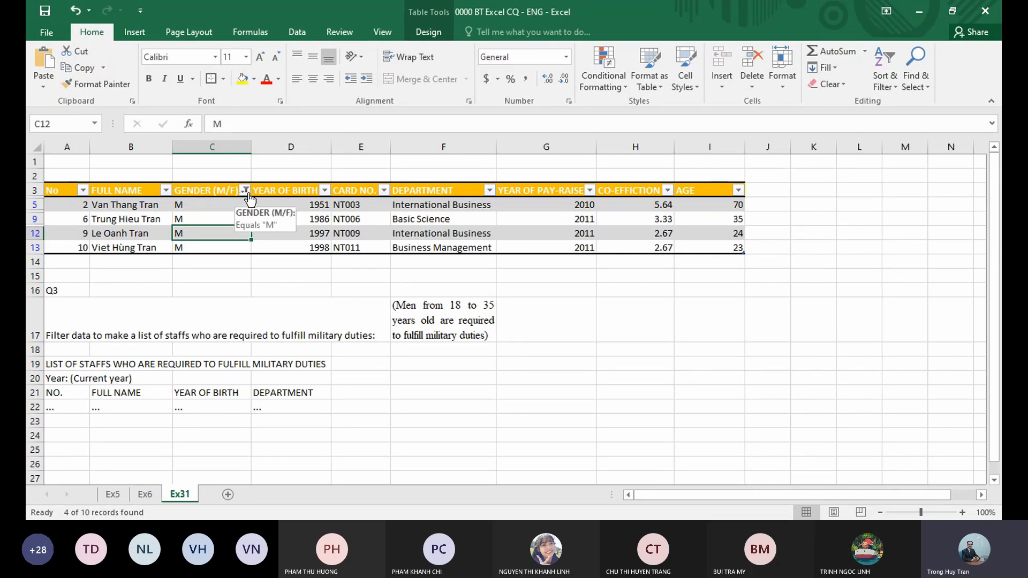
click(246, 219)
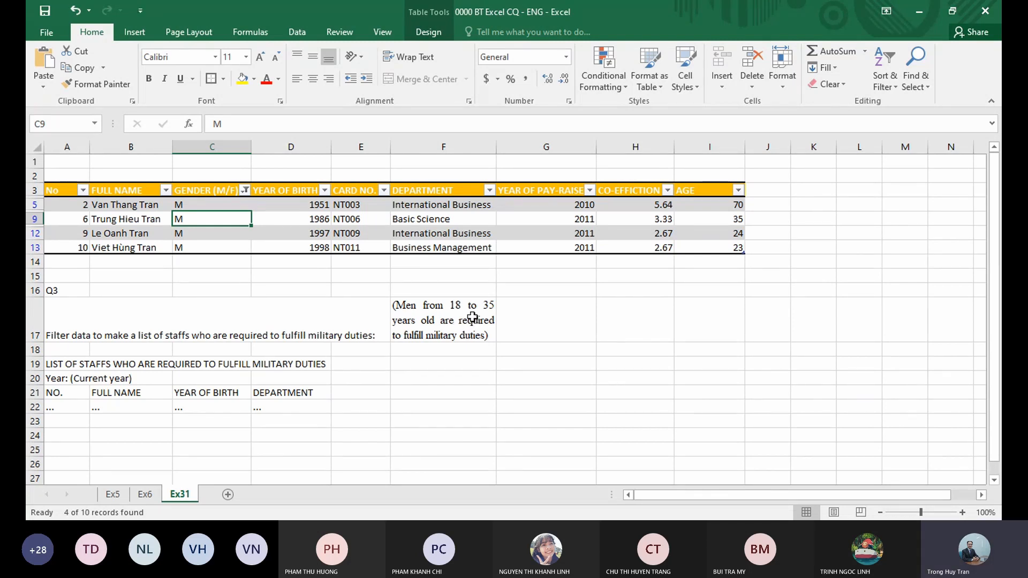
- Start a custom number filter on the AGE column with the first condition "is greater than or equal to" 18
click(738, 191)
mouse_move(608, 299)
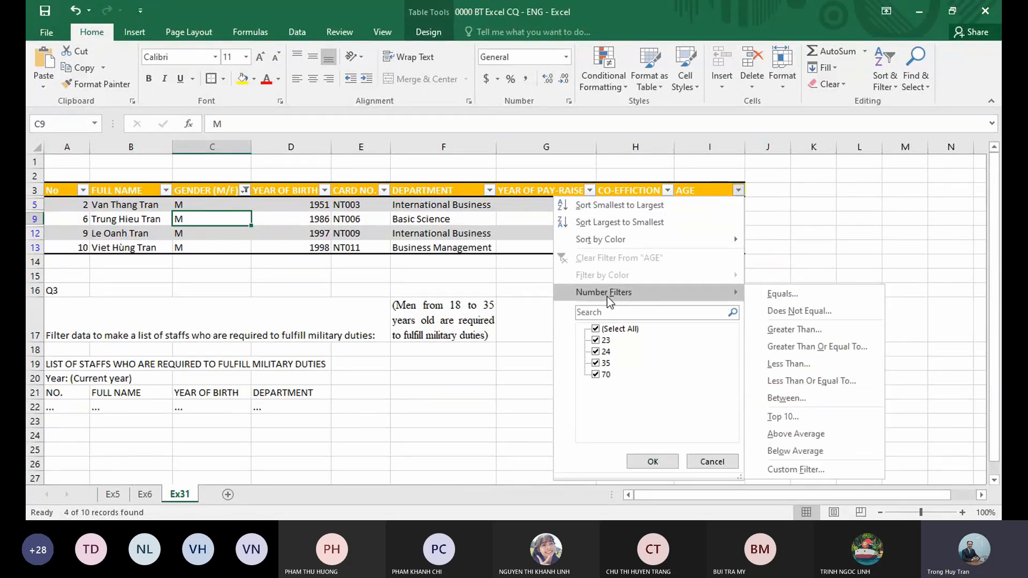
click(796, 469)
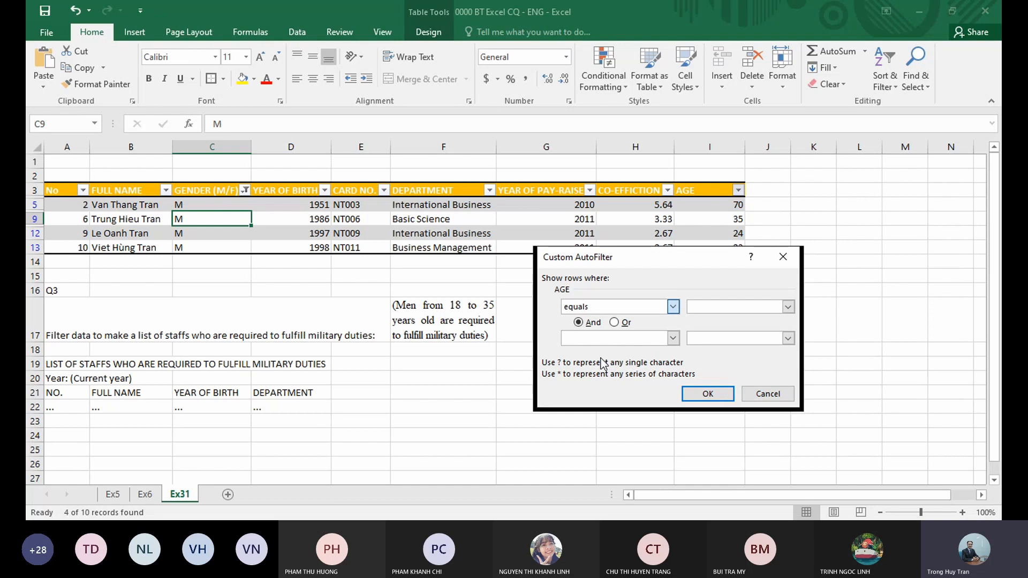
key(Down)
key(Down)
key(Down)
click(709, 303)
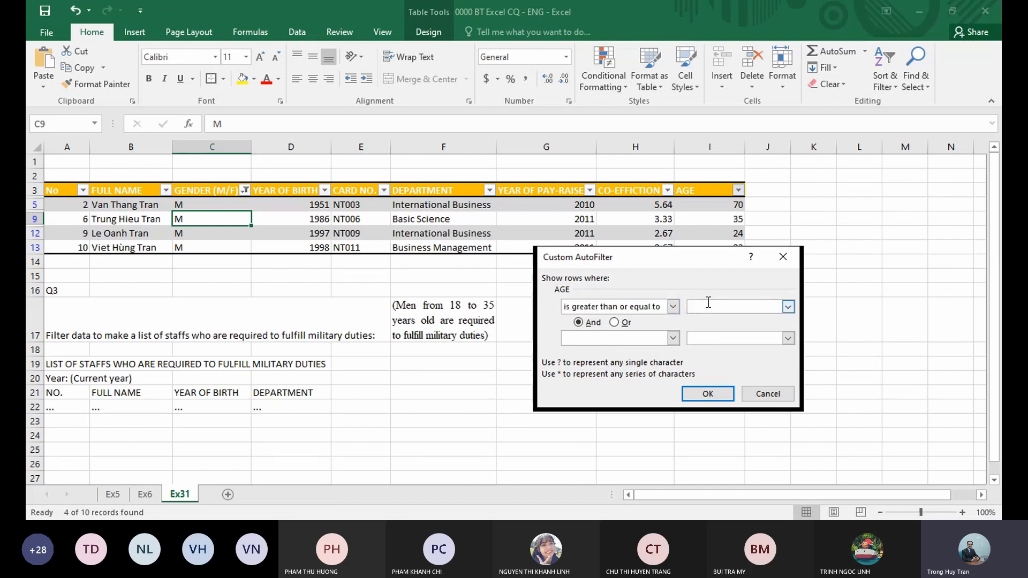
text(18)
- Add the second AGE condition "is less than or equal to" 35, joined with And, and apply the filter
click(622, 400)
click(720, 336)
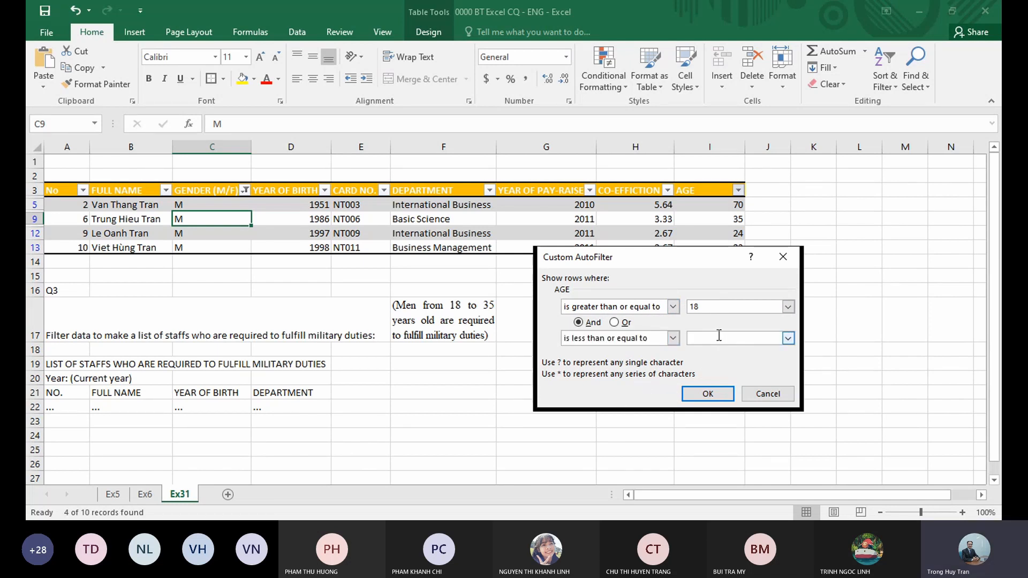
text(35)
click(616, 322)
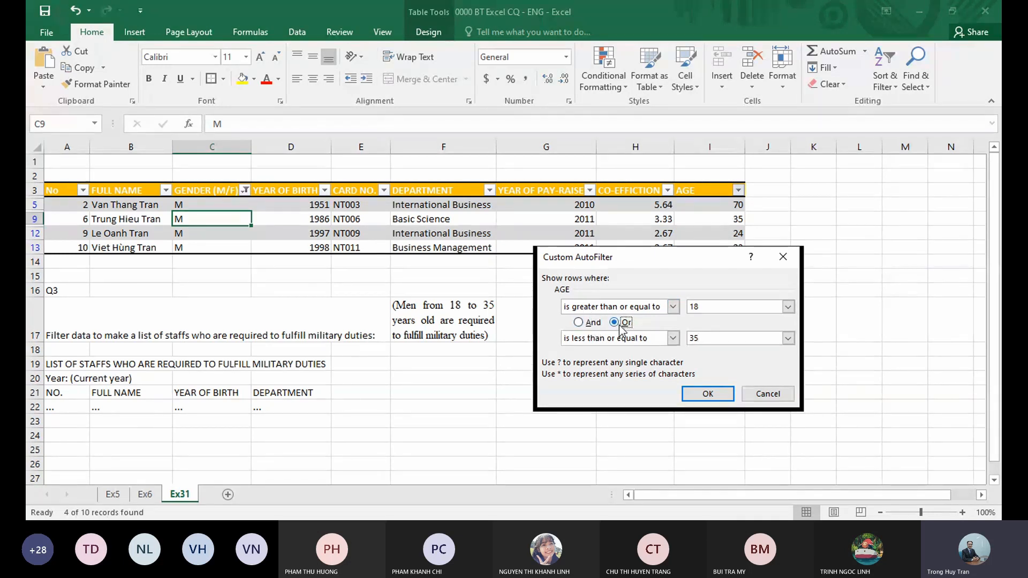
click(589, 323)
click(619, 324)
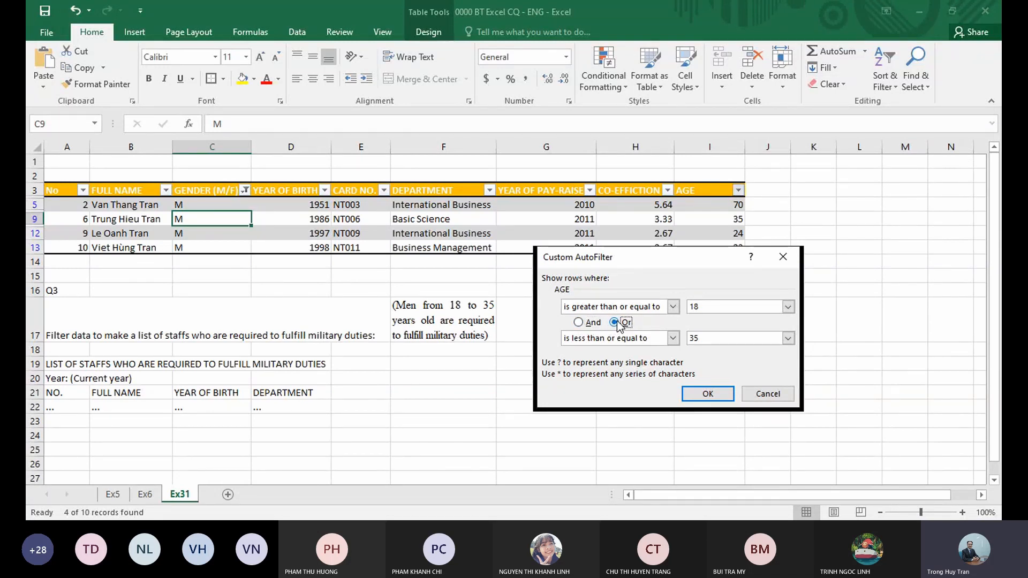
click(590, 324)
click(706, 395)
click(551, 320)
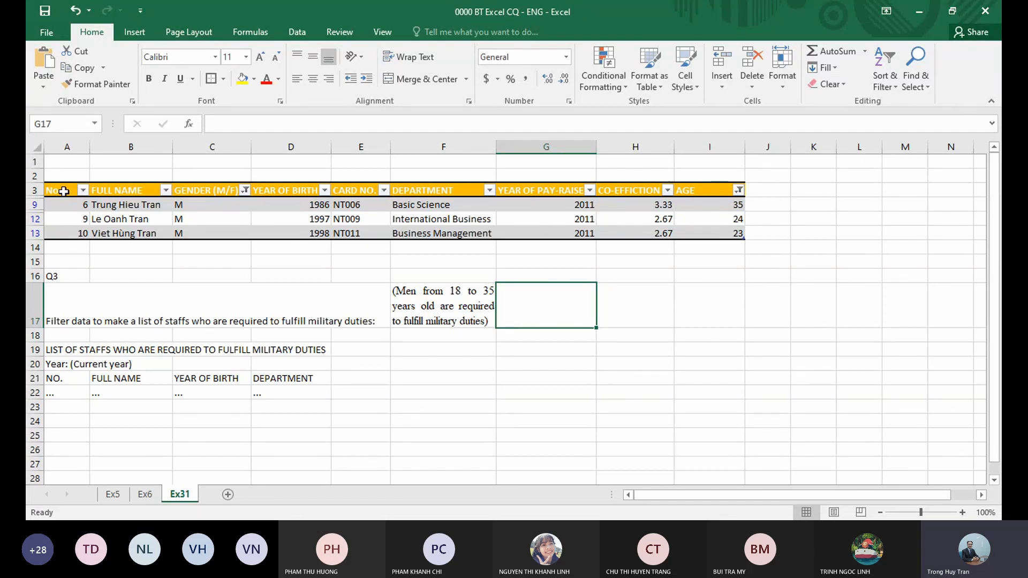
- Copy the filtered staff table with its header row and paste it below the list template, starting in A25
drag(63, 191, 697, 233)
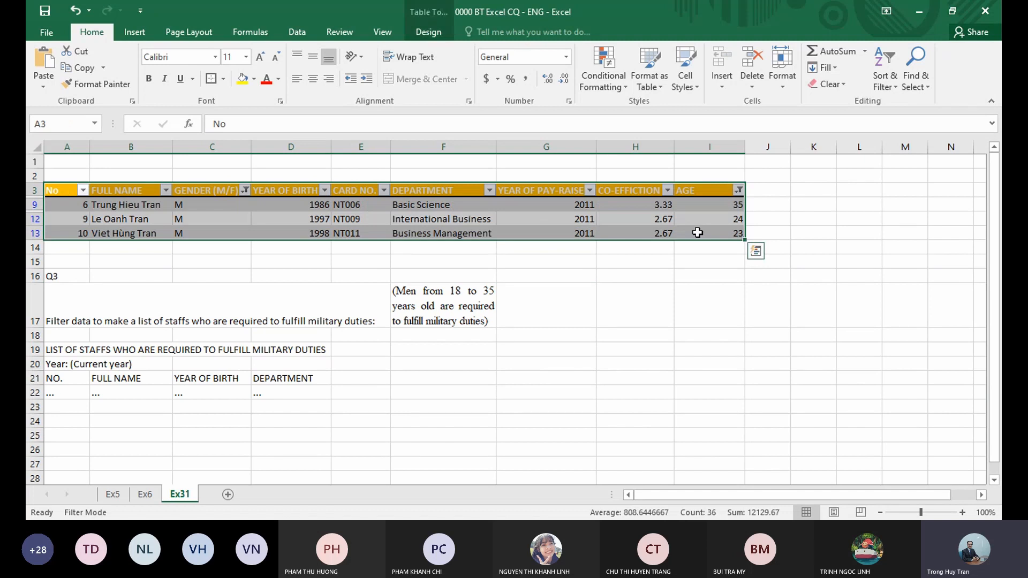
key(ctrl+q)
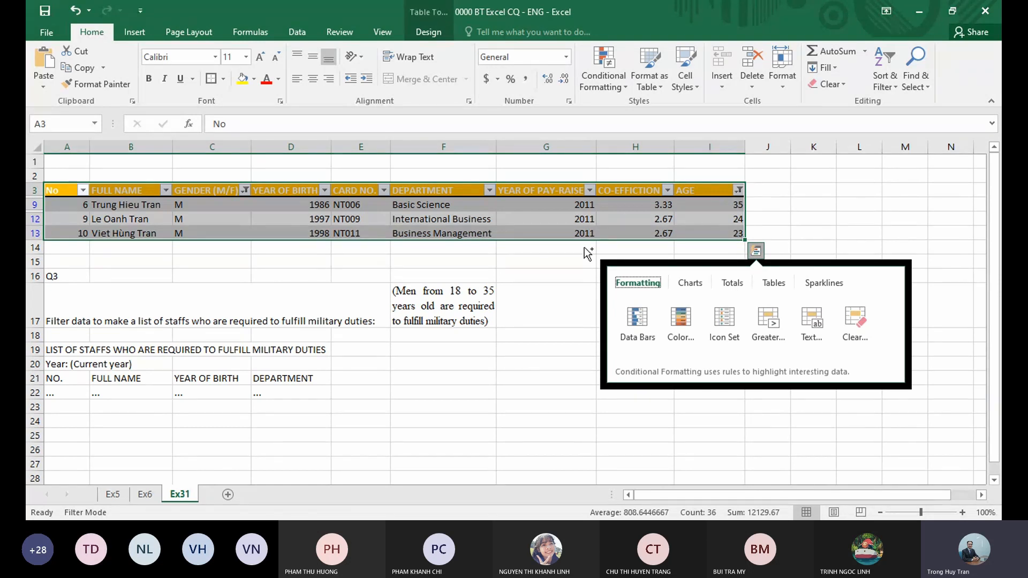
scroll(271, 201, down, 1)
key(ctrl+a)
key(ctrl+c)
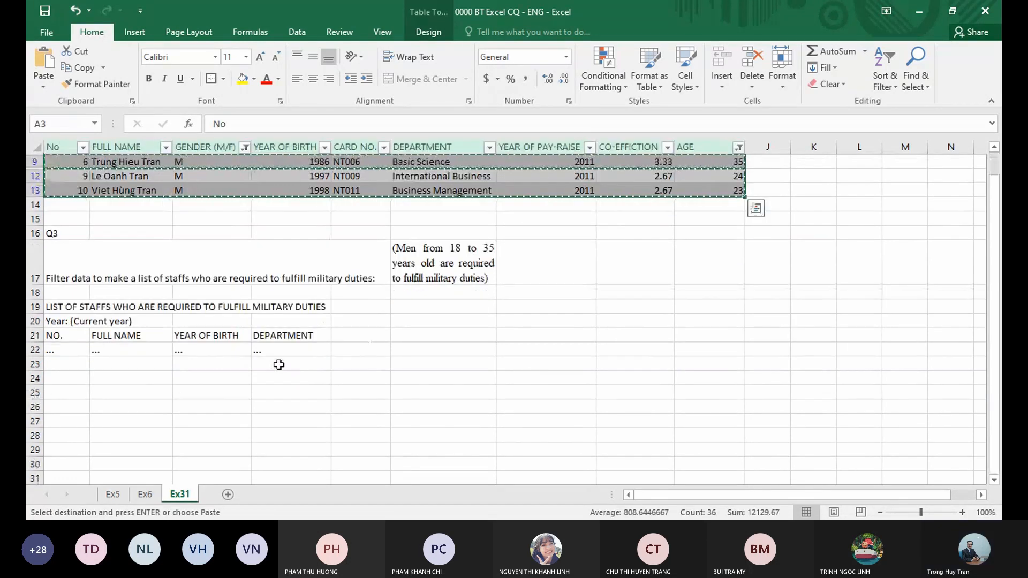
click(79, 393)
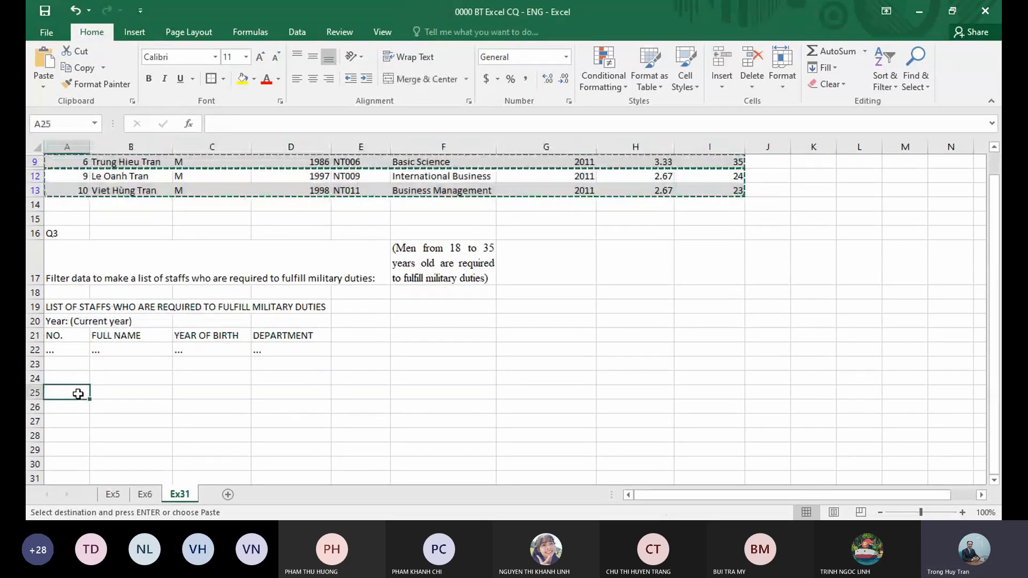
key(ctrl+v)
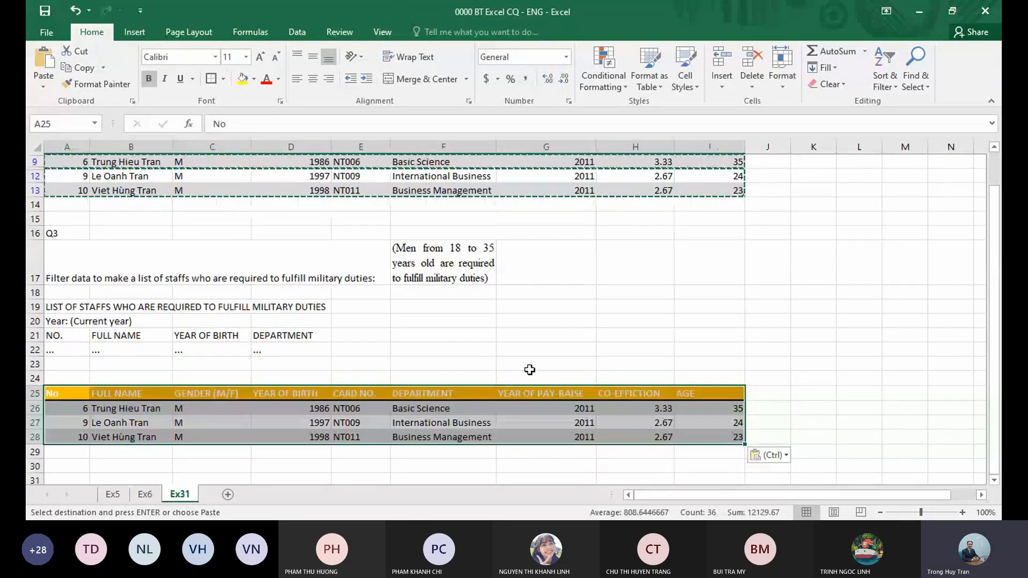
scroll(528, 368, up, 1)
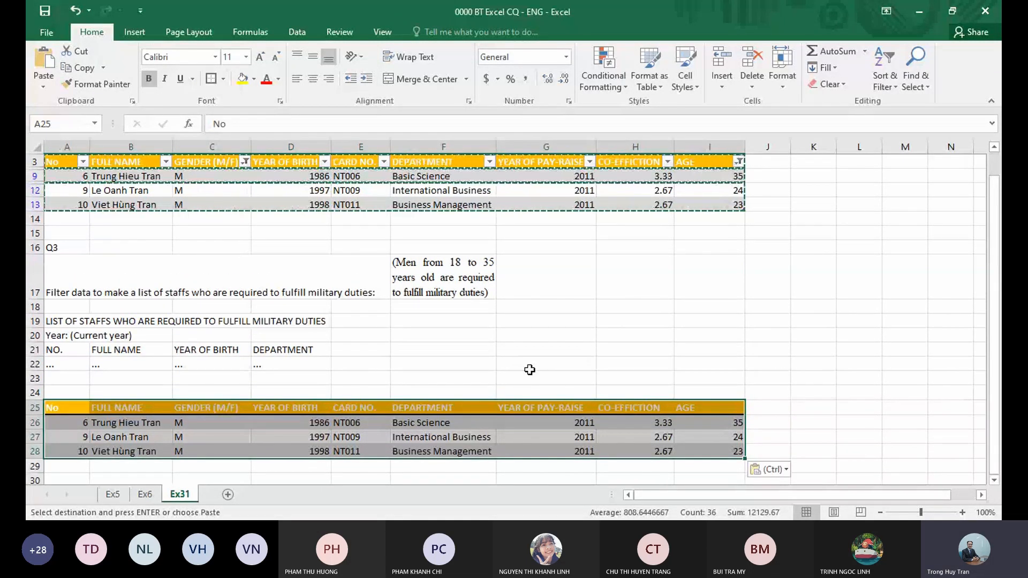
- Clear the filters from the staff table's GENDER (M/F) and AGE columns and end the copy mode
click(533, 321)
scroll(533, 329, up, 1)
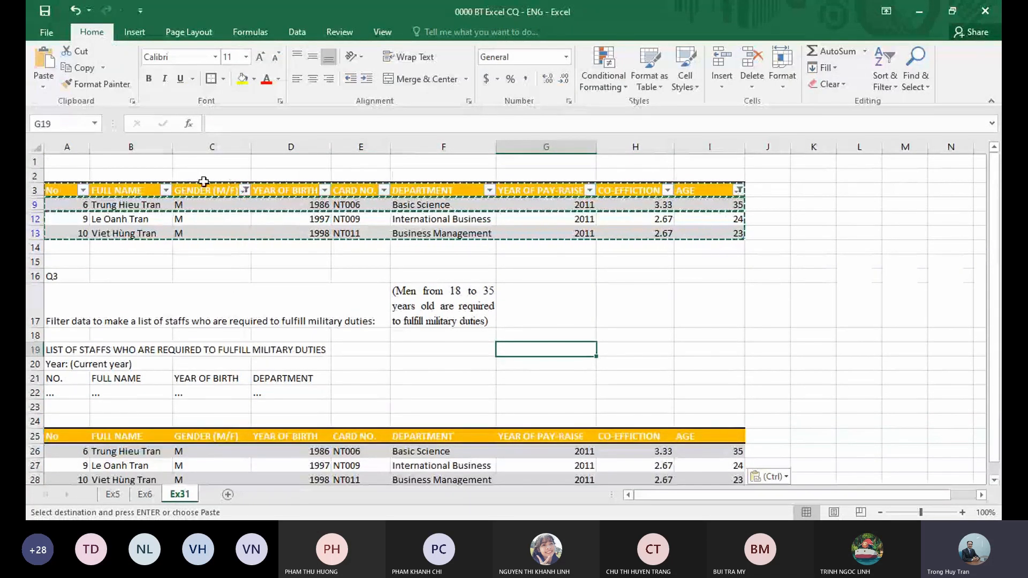
click(273, 207)
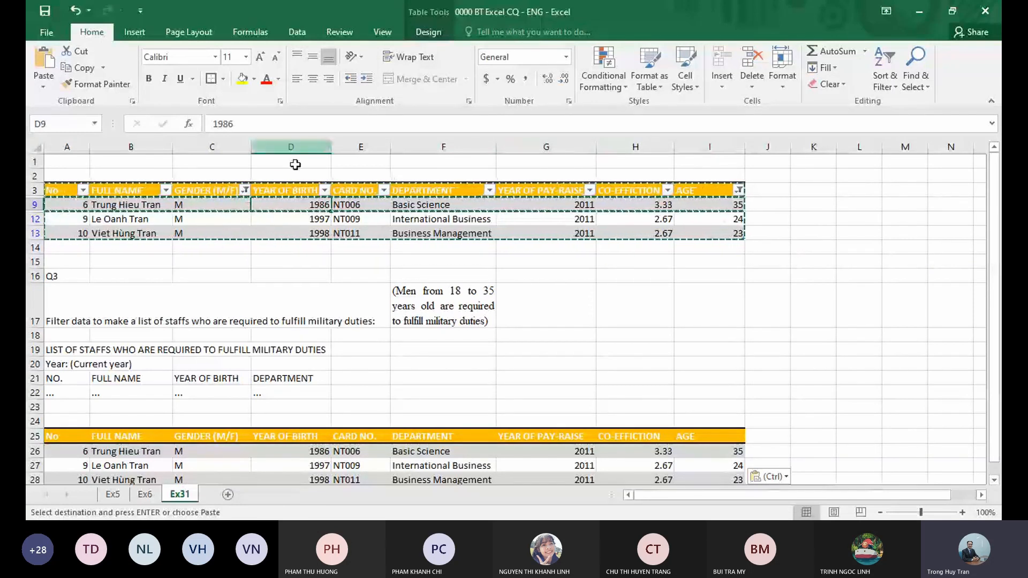
click(244, 191)
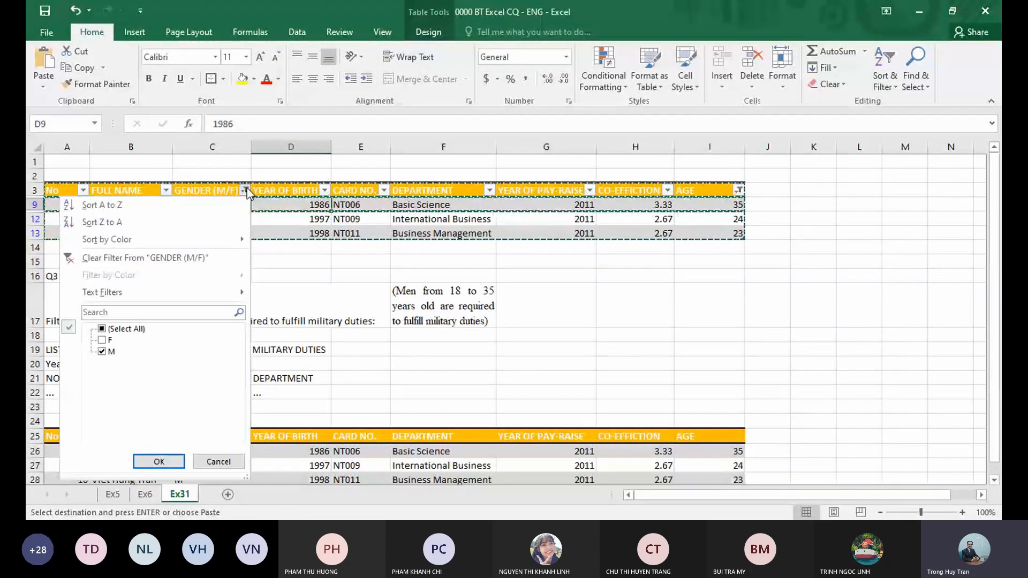
click(148, 263)
click(738, 190)
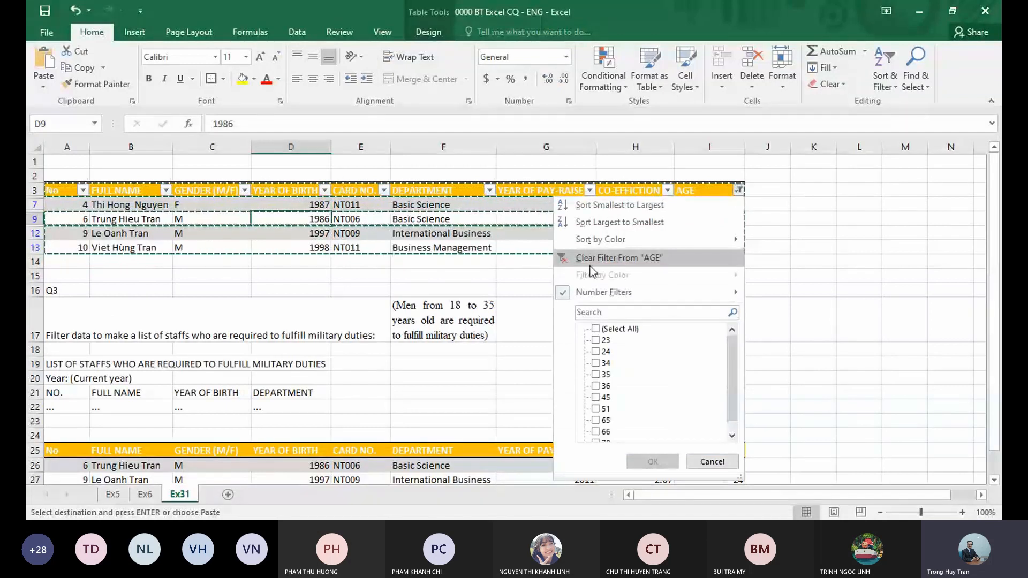
click(634, 263)
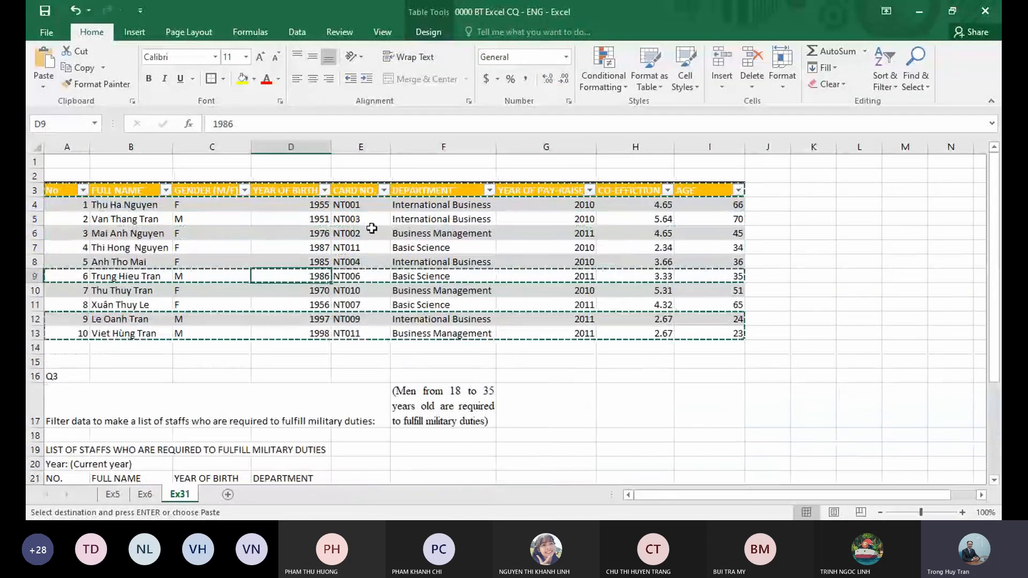
key(Escape)
- Review the full staff table against the filtered copy pasted below the Q3 template
drag(64, 194, 271, 278)
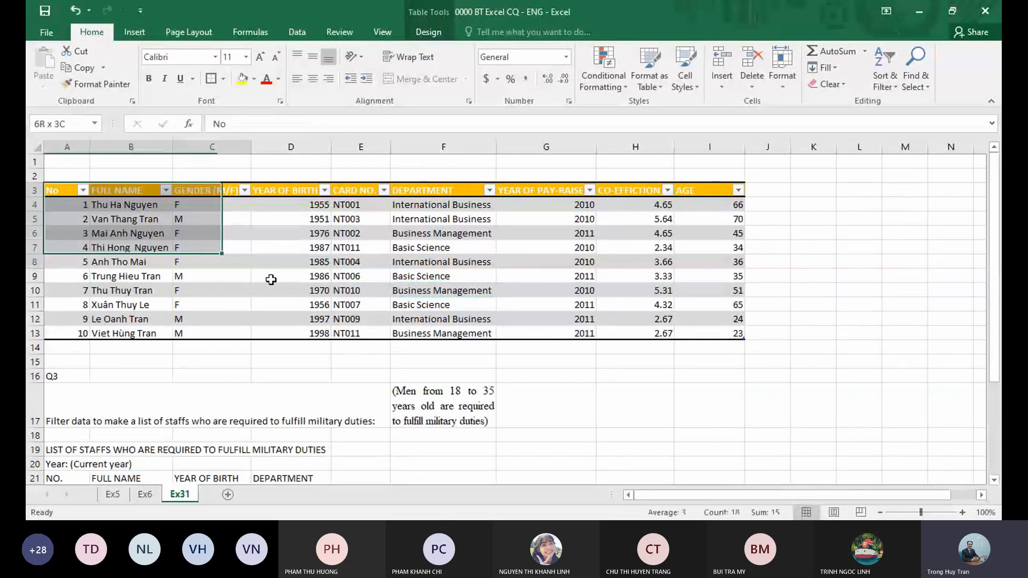
key(ctrl+a)
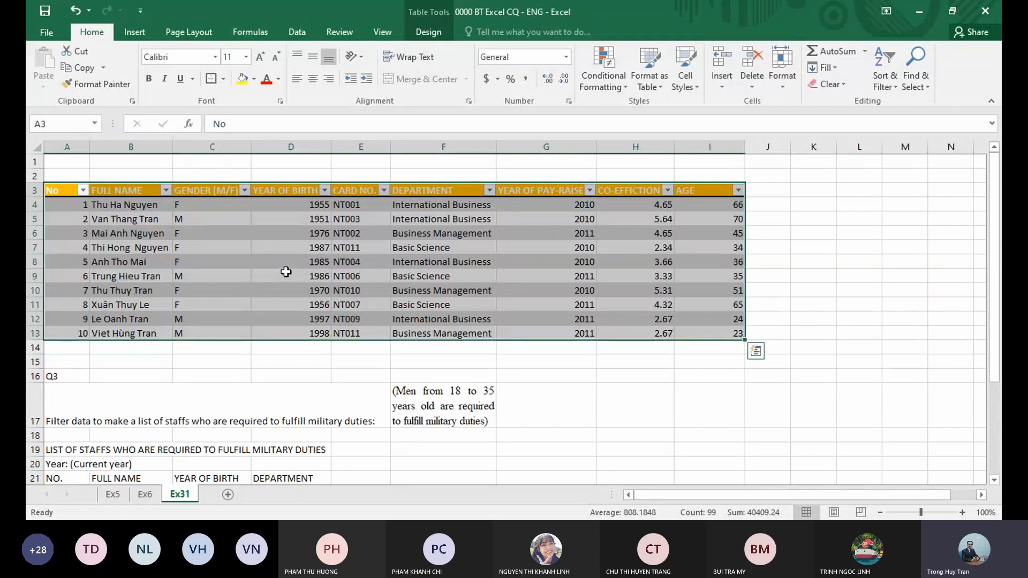
click(259, 262)
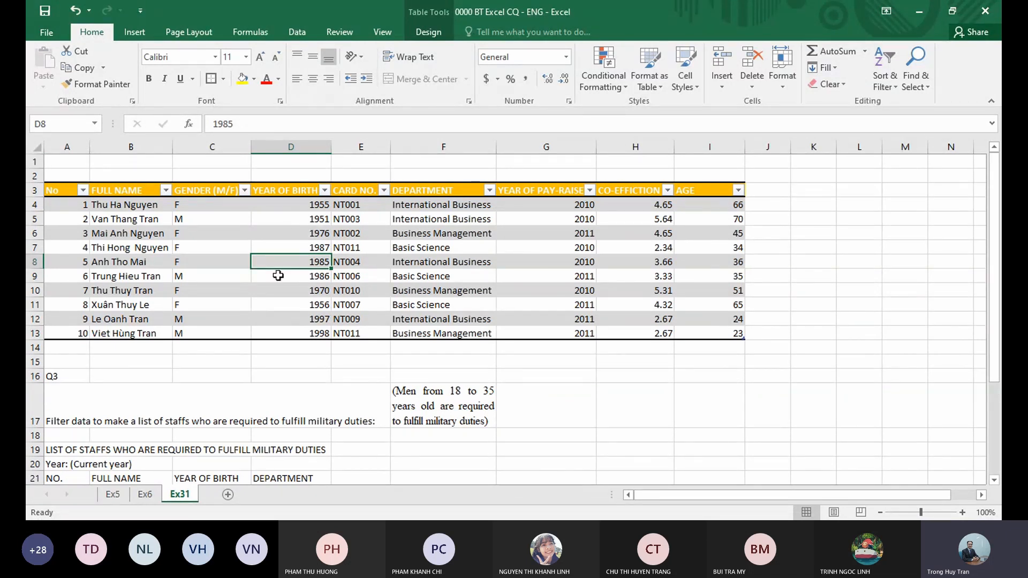
scroll(278, 275, down, 2)
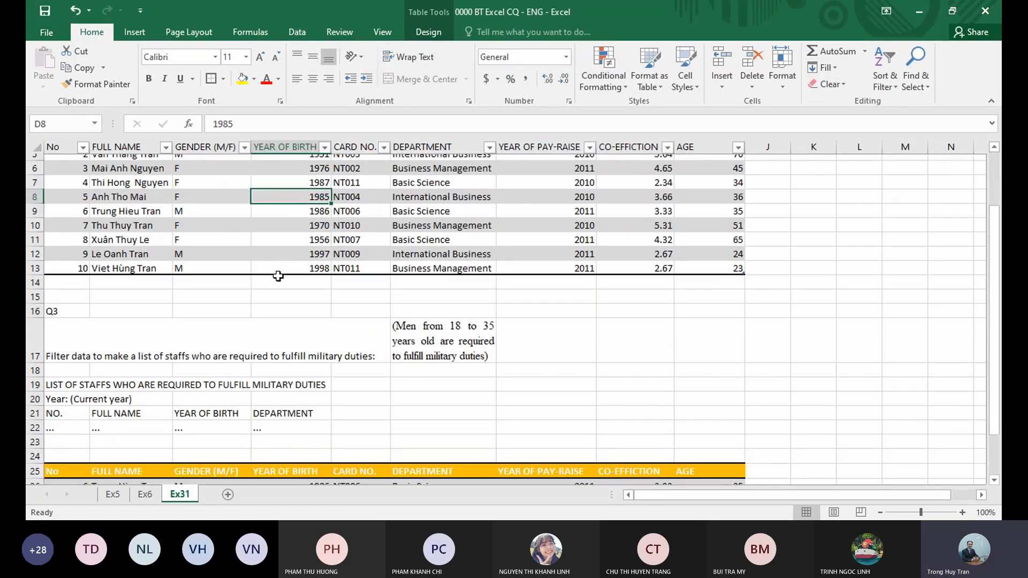
scroll(278, 276, up, 2)
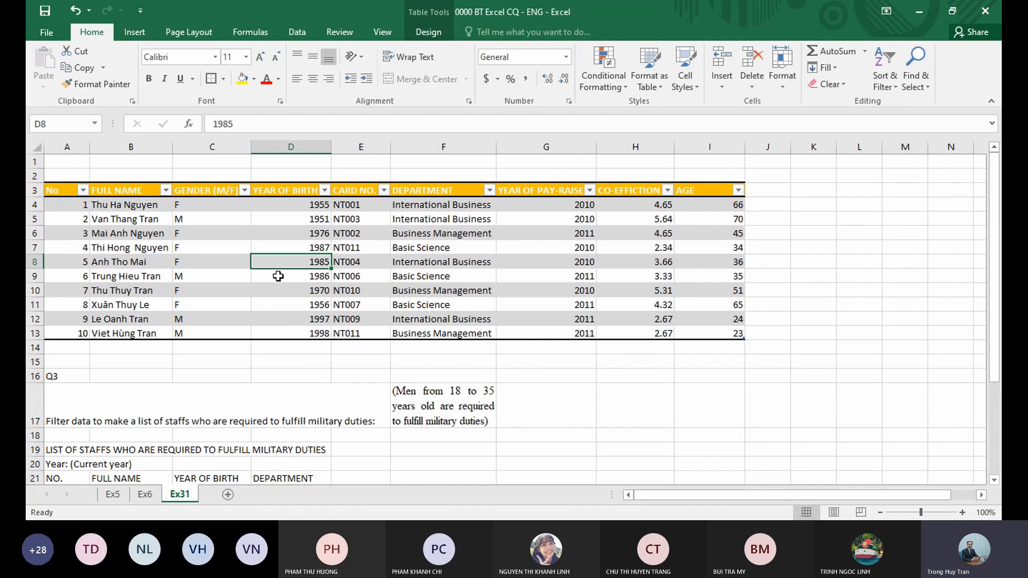
scroll(277, 276, down, 2)
scroll(277, 275, up, 2)
scroll(278, 276, down, 1)
scroll(278, 276, down, 3)
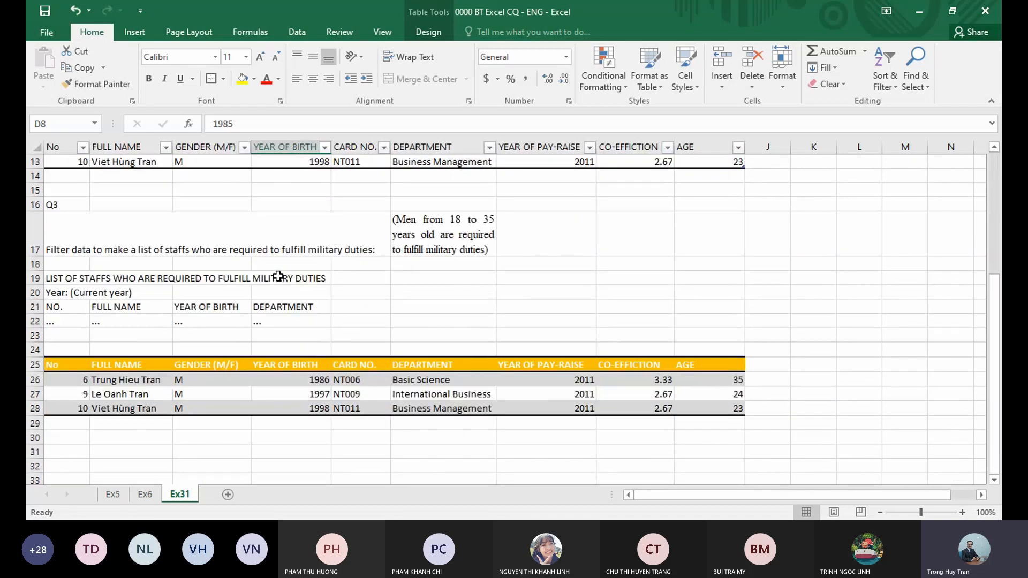
- Make the Q3 label in cell A16 bold and underlined
click(740, 406)
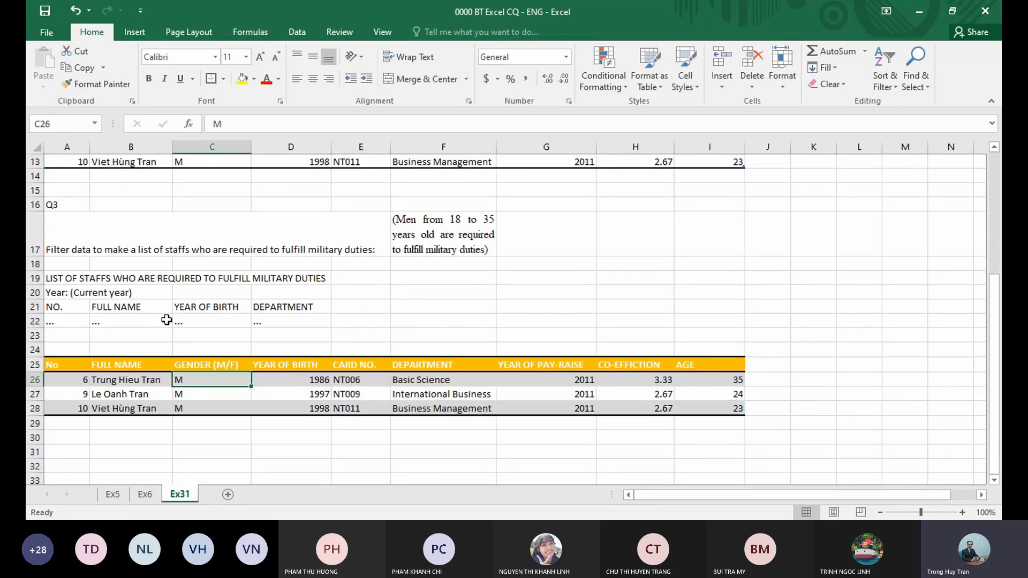
click(67, 205)
click(174, 81)
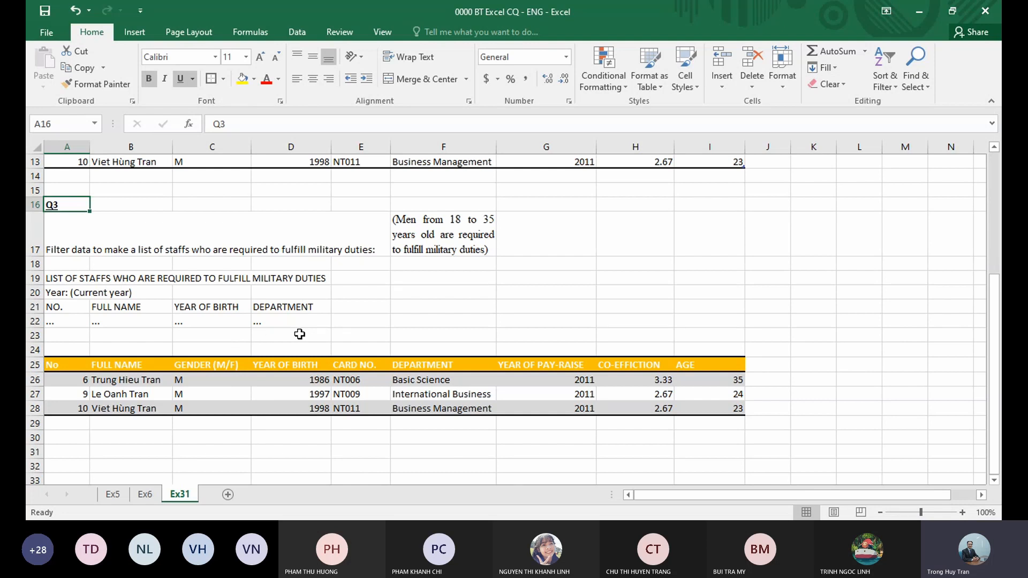
- Compare the template headings NO., FULL NAME, YEAR OF BIRTH and DEPARTMENT in row 21 with the columns of the copied list
drag(69, 308, 134, 320)
click(206, 307)
drag(206, 307, 207, 321)
click(288, 318)
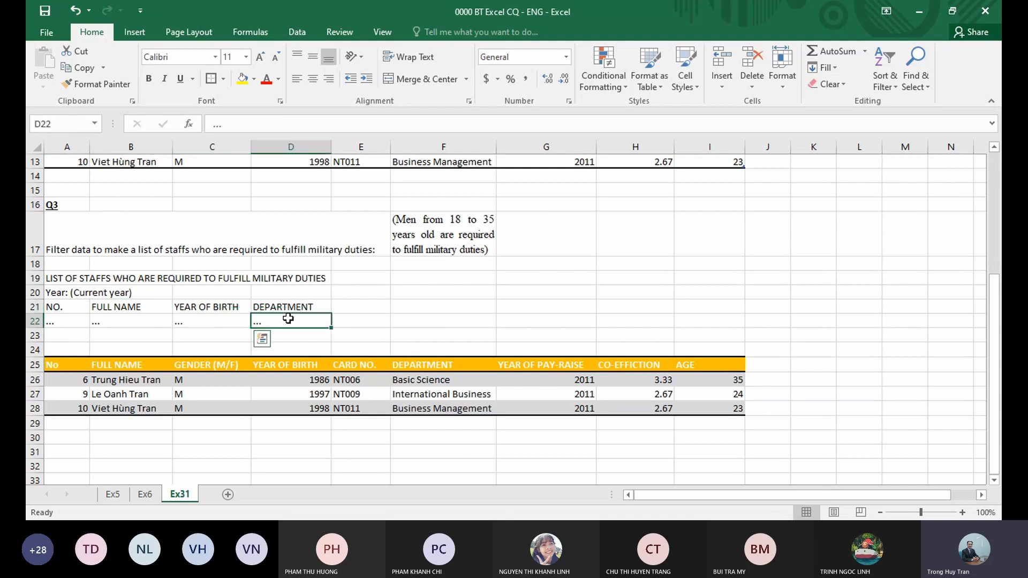
drag(288, 318, 290, 307)
click(445, 309)
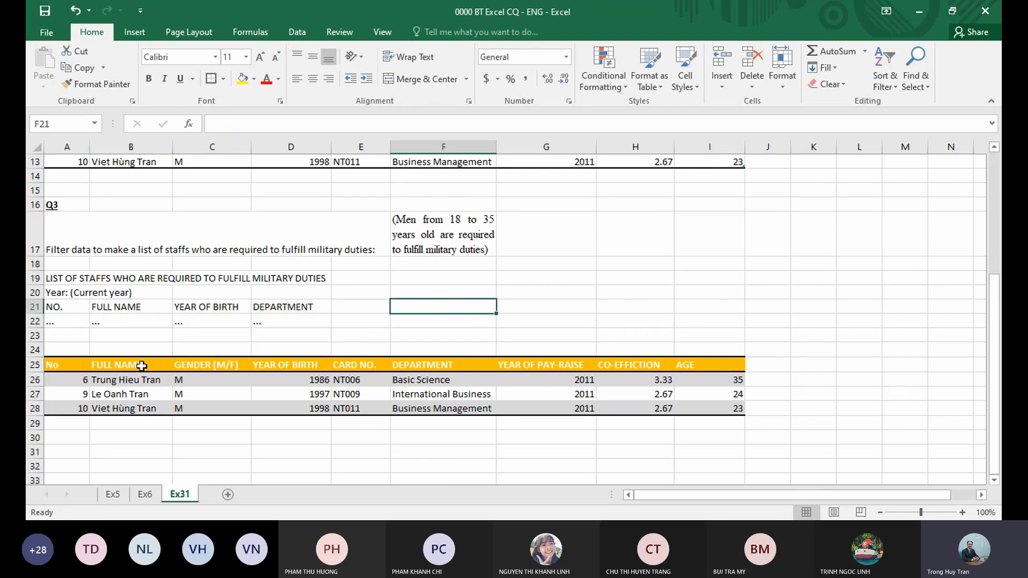
drag(79, 364, 682, 405)
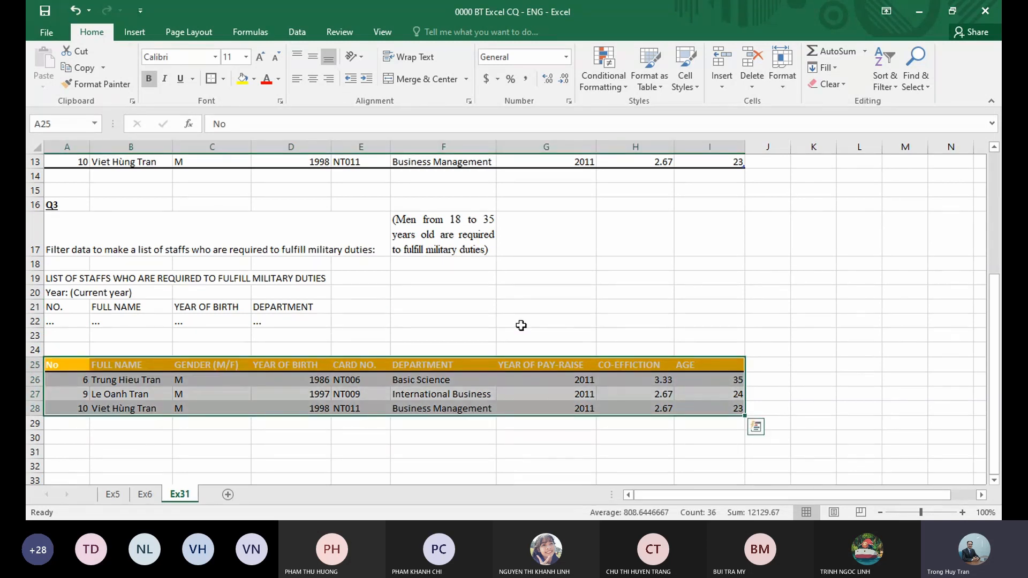
click(473, 322)
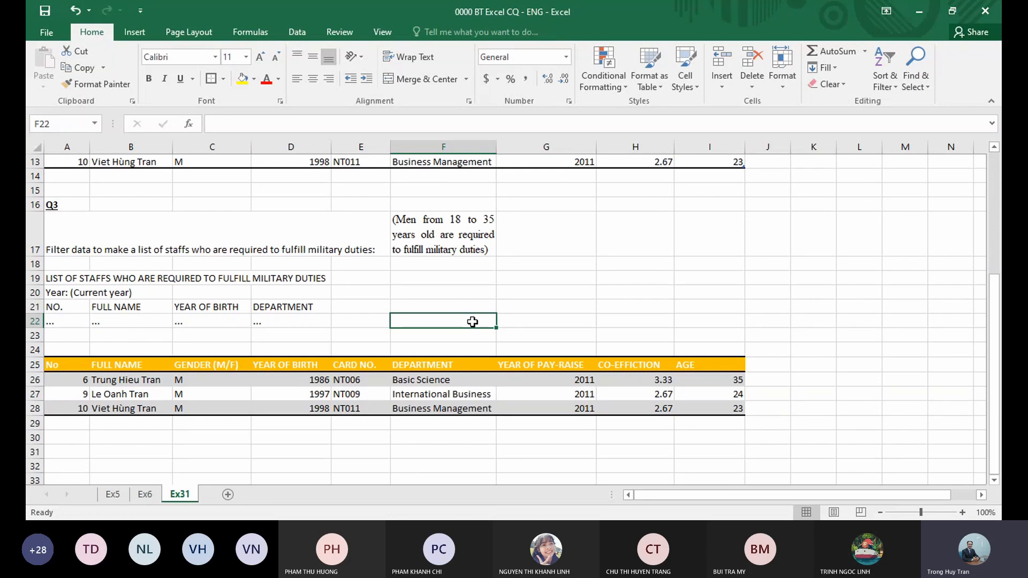
drag(132, 304, 131, 321)
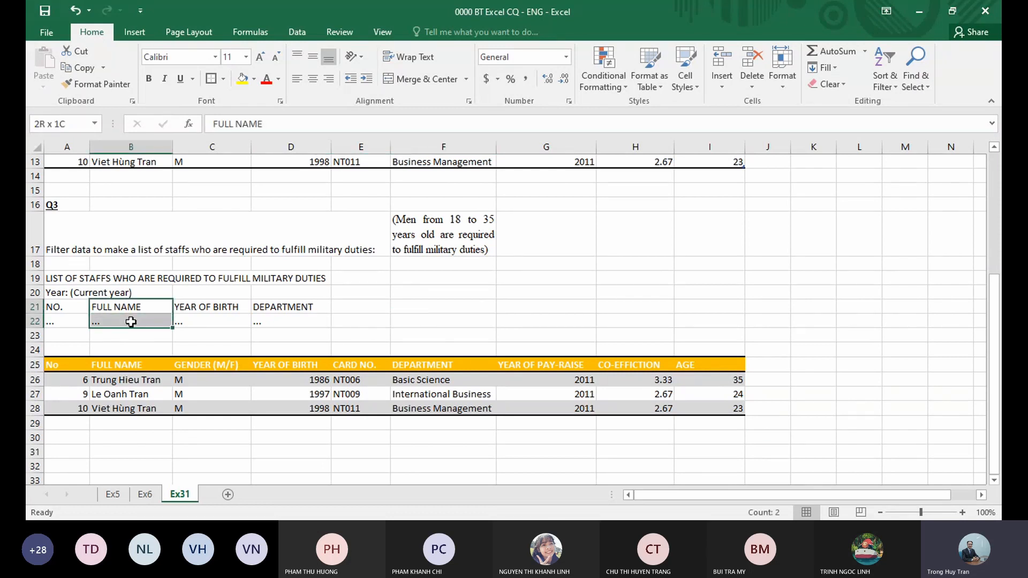
drag(199, 309, 277, 322)
click(481, 334)
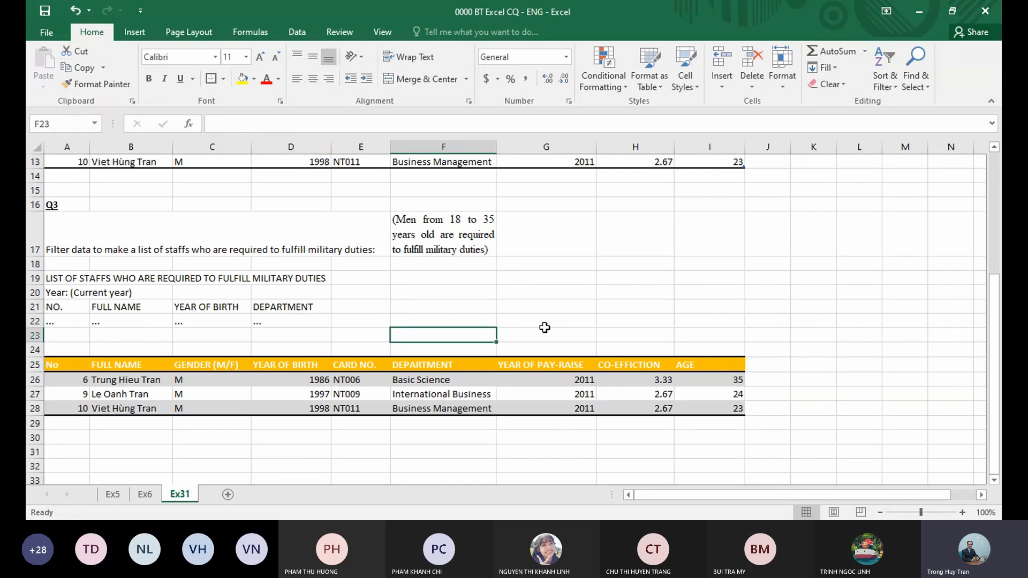
- Try clearing the contents of the YEAR OF PAY-RAISE, CO-EFFICTION and AGE cells G25:I28 in the copied list, and undo the clearing
drag(539, 364, 739, 408)
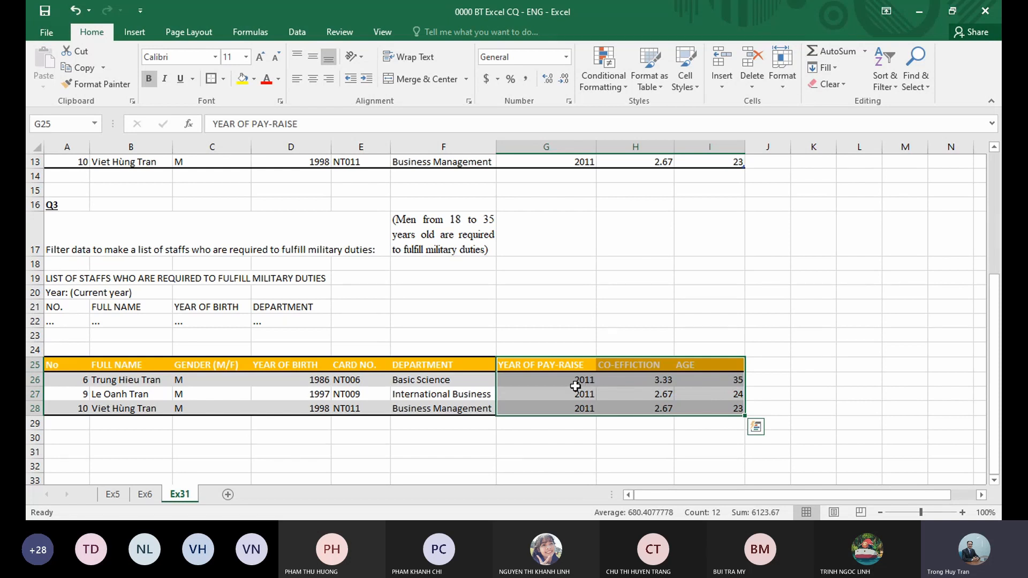
scroll(575, 386, down, 1)
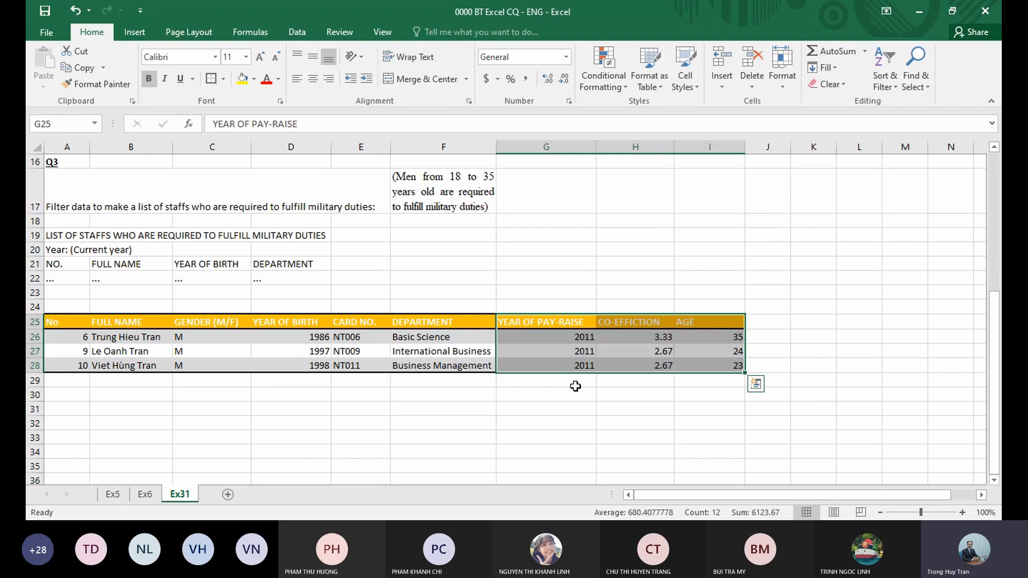
key(Delete)
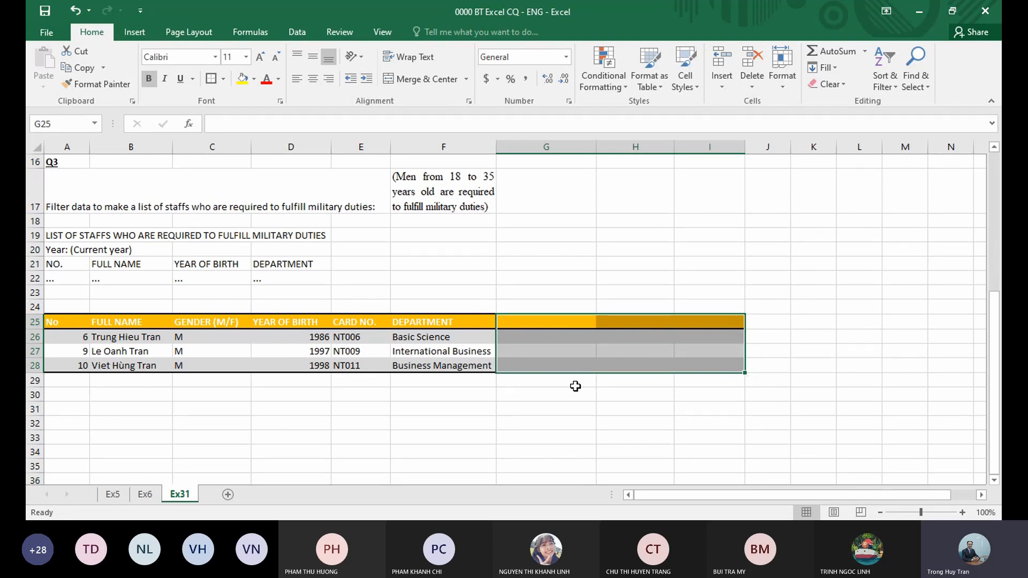
click(687, 370)
drag(574, 320, 702, 363)
click(74, 10)
click(658, 251)
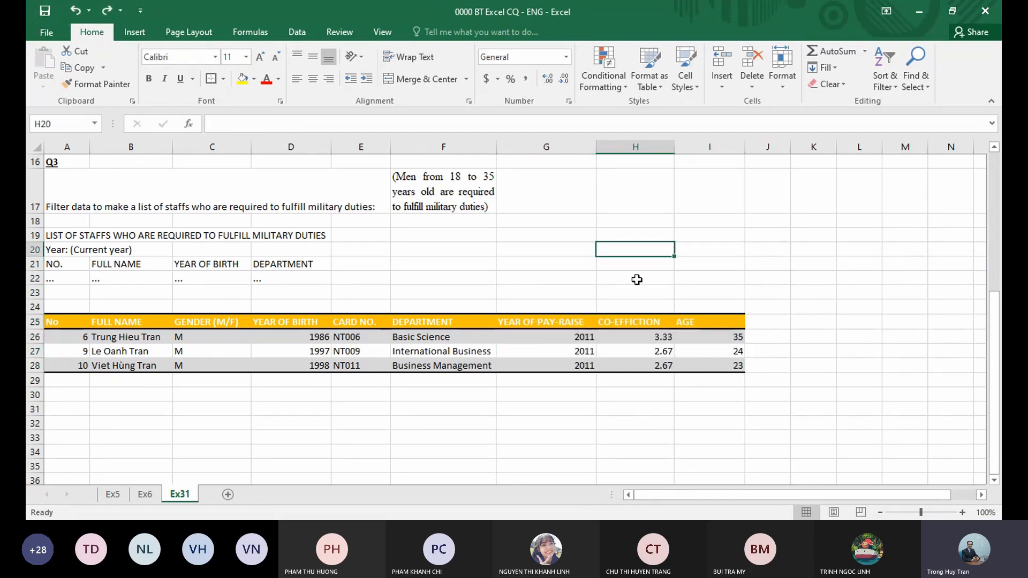
- Delete the YEAR OF PAY-RAISE, CO-EFFICTION and AGE cells G25:I28 from the copied list, shifting cells left
drag(539, 319, 712, 365)
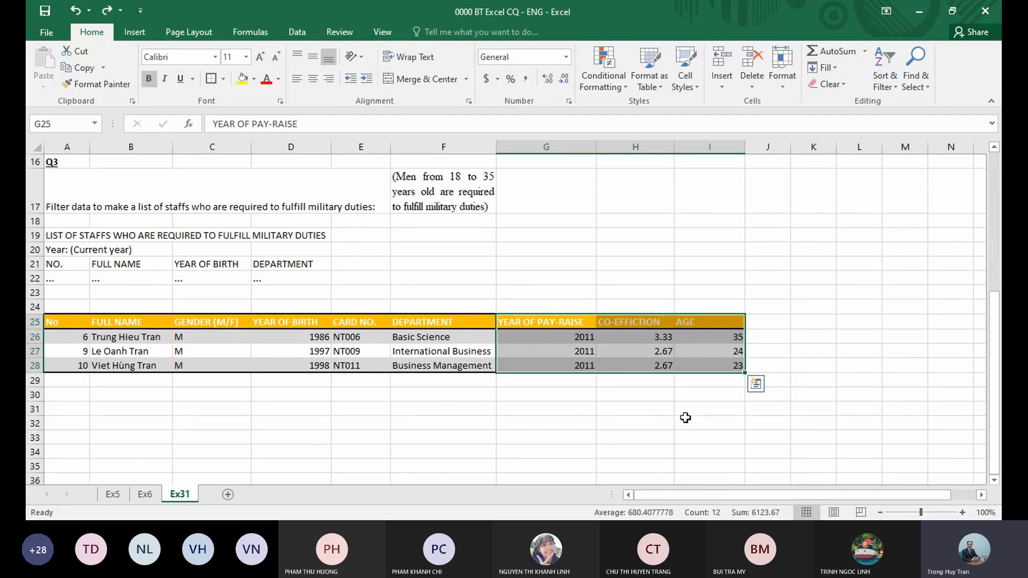
right_click(535, 344)
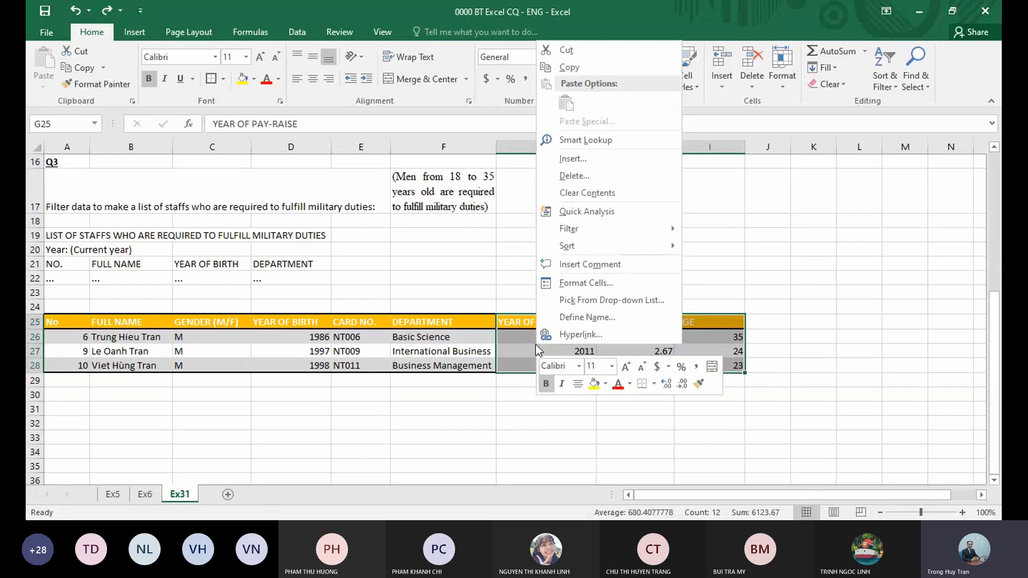
click(576, 177)
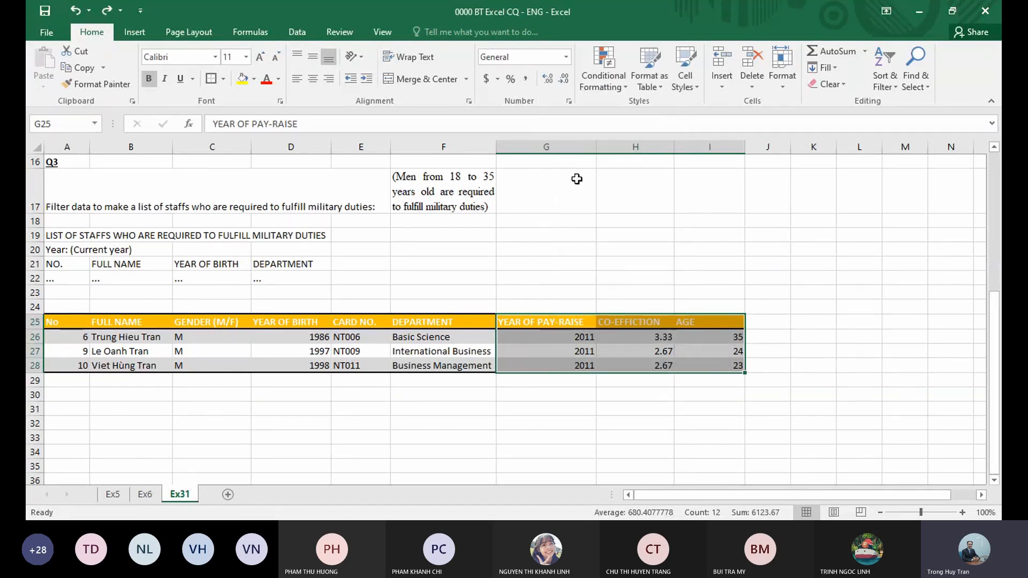
drag(545, 120, 587, 186)
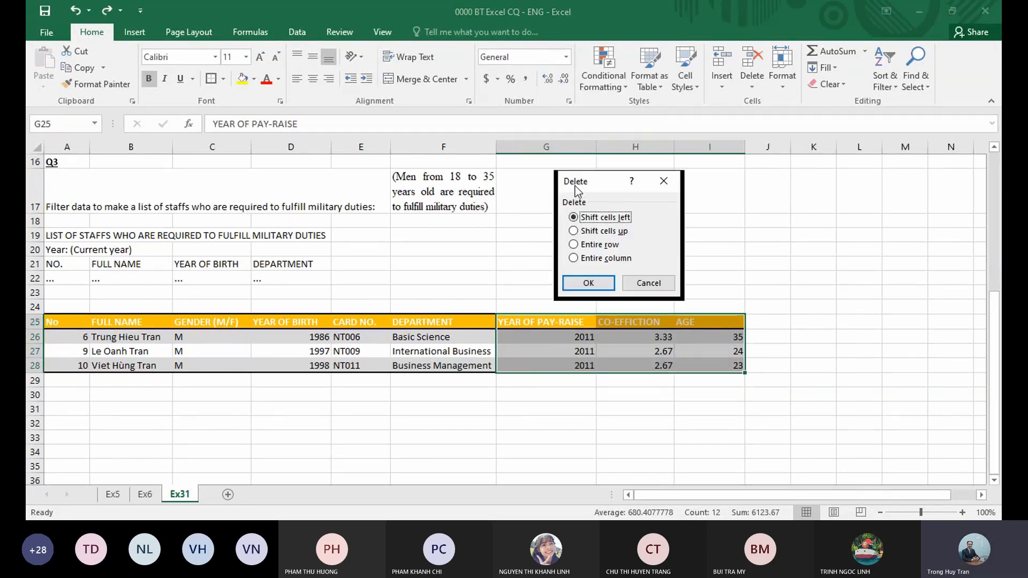
click(598, 232)
click(597, 246)
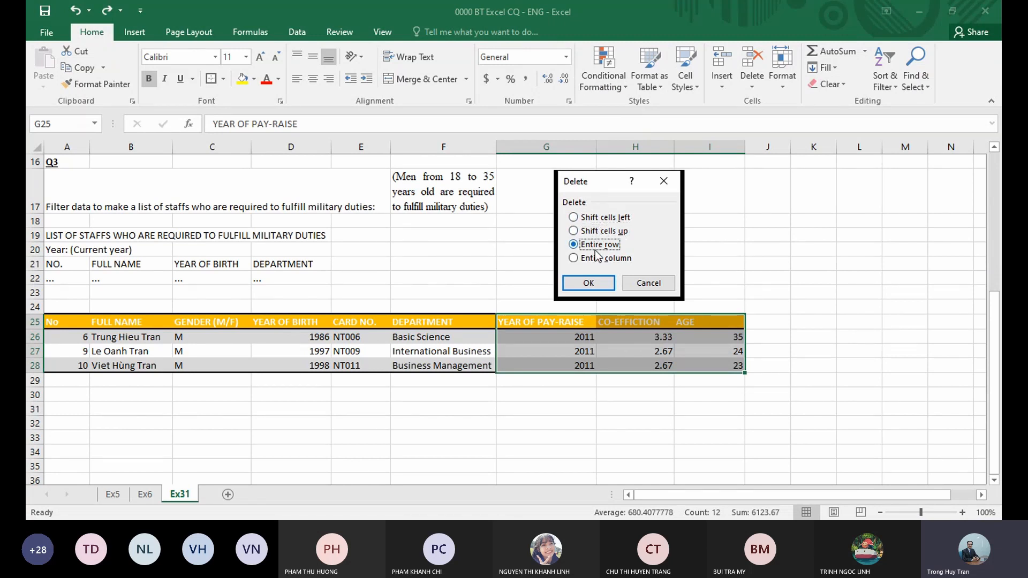
click(597, 258)
click(596, 223)
click(606, 232)
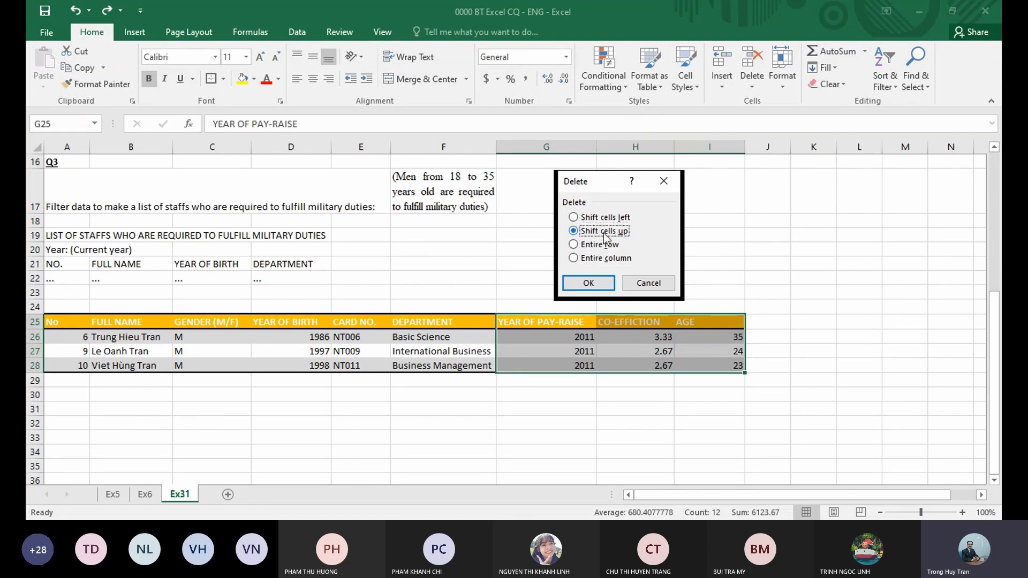
click(605, 245)
click(604, 260)
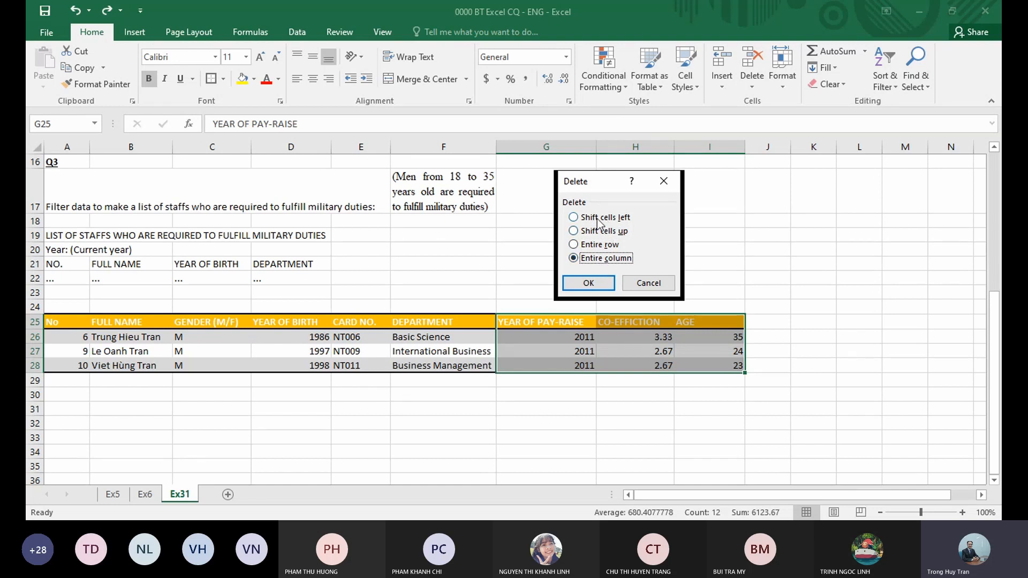
click(588, 283)
- Undo the deletion of cells G25:I28 and redo it
drag(544, 312, 648, 362)
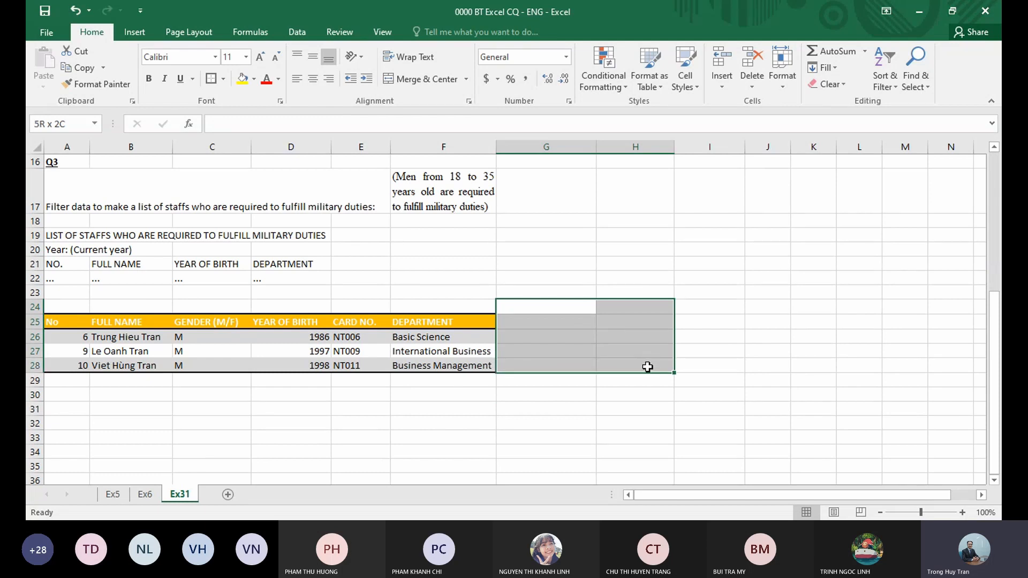
right_click(613, 349)
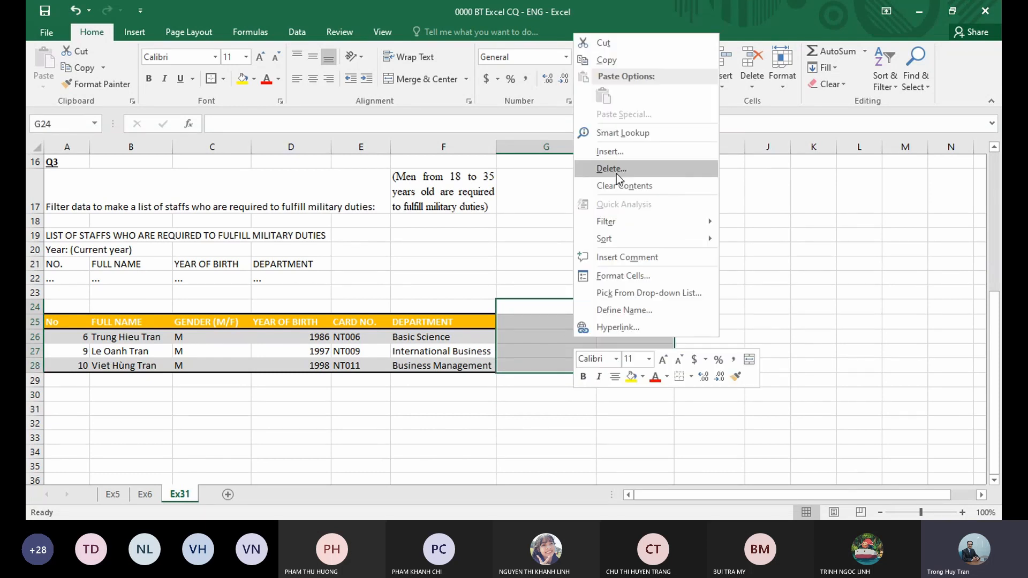
click(450, 253)
click(76, 11)
drag(546, 323, 691, 364)
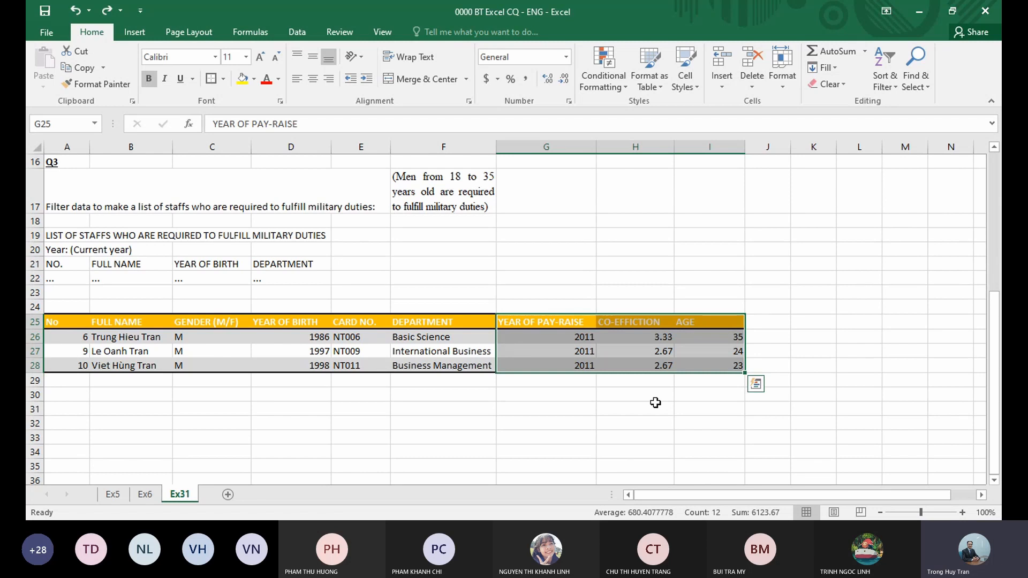
key(ctrl+y)
- Delete the GENDER (M/F) cells C25:C28 from the copied list, shifting the remaining cells left
drag(212, 321, 206, 370)
right_click(207, 370)
click(252, 201)
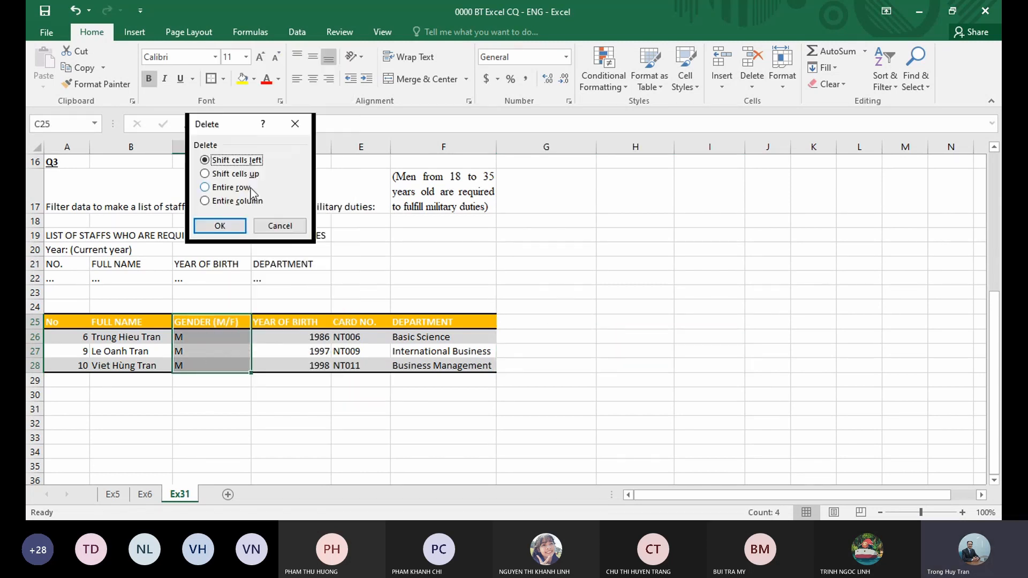
click(236, 226)
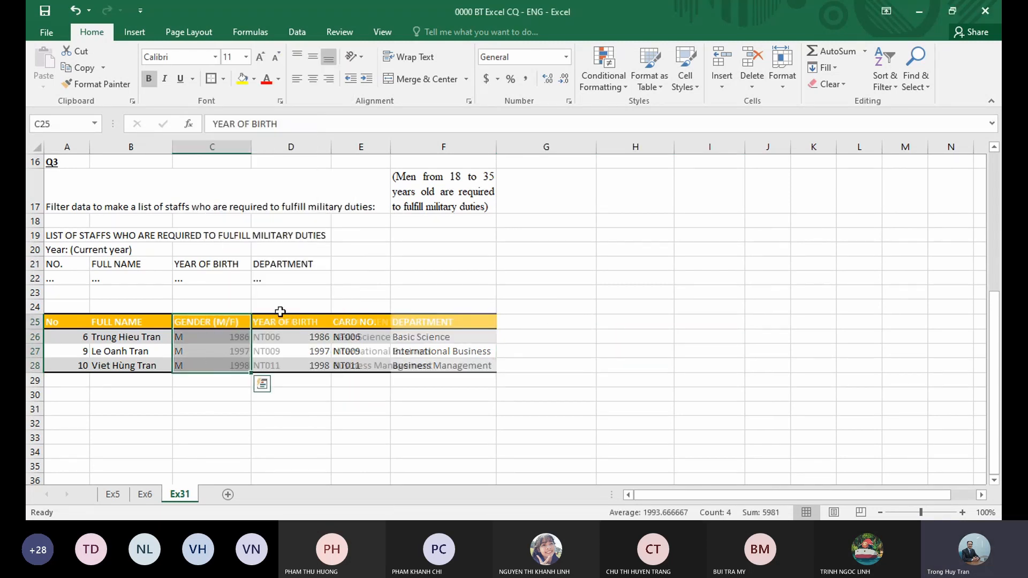
click(212, 402)
- Delete the CARD NO. cells D25:D28 from the copied list so DEPARTMENT follows YEAR OF BIRTH
drag(289, 322, 278, 367)
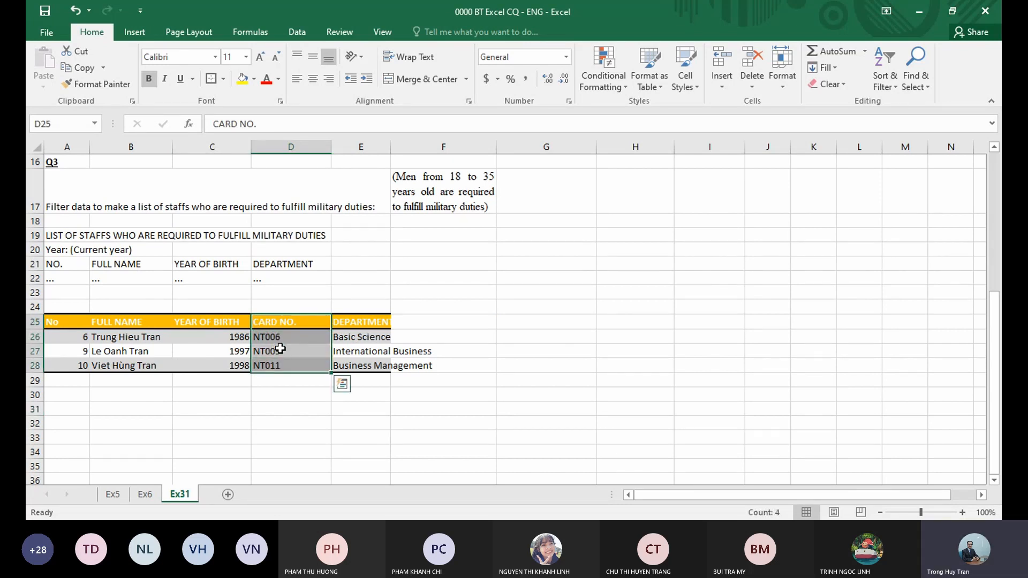
right_click(280, 350)
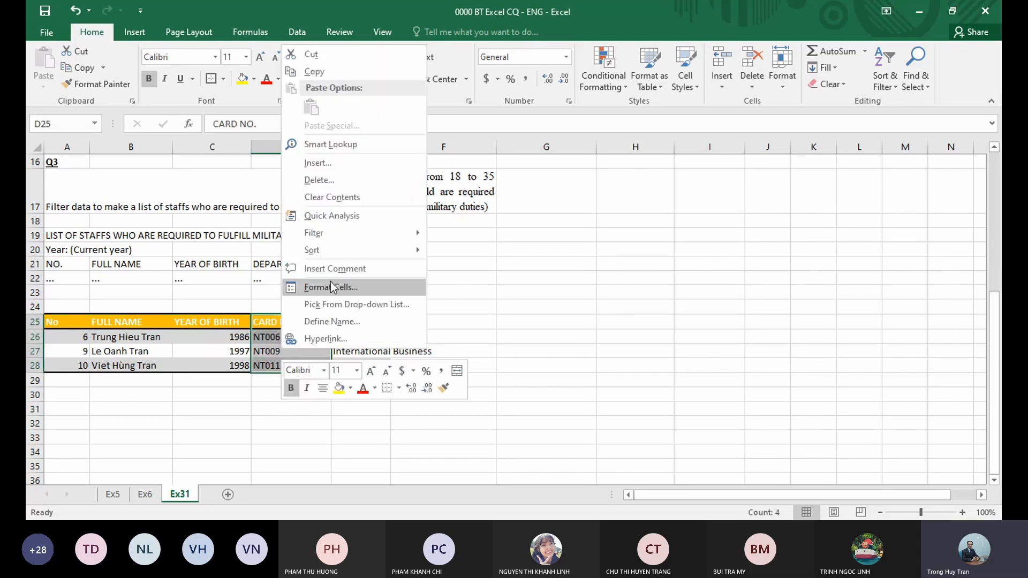
click(339, 180)
click(326, 216)
click(454, 363)
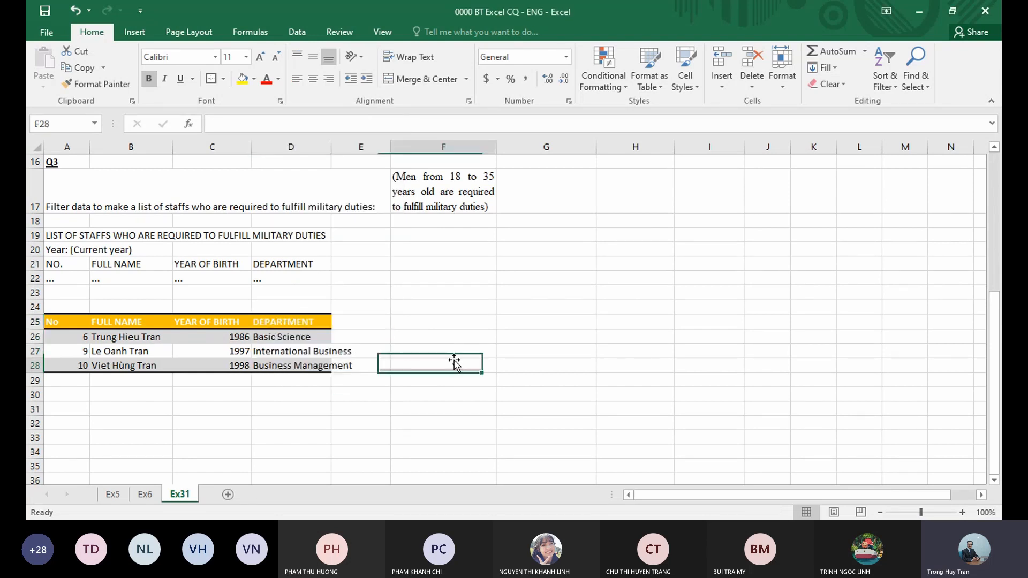
- Delete the template heading and placeholder rows 21 and 22 above the copied list
drag(35, 264, 31, 275)
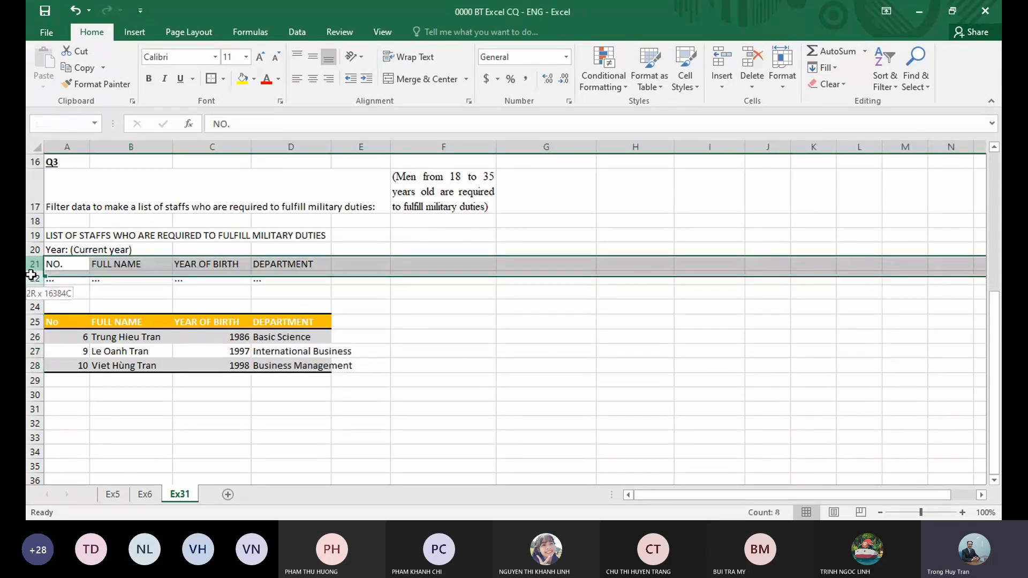
right_click(31, 277)
click(126, 388)
- Make the list title in A19 bold and the year line in A20 bold and italic
click(67, 236)
click(67, 250)
click(148, 79)
click(164, 79)
- Set the whole sheet's font to Times New Roman and fit column D's width to its contents
click(38, 147)
click(186, 60)
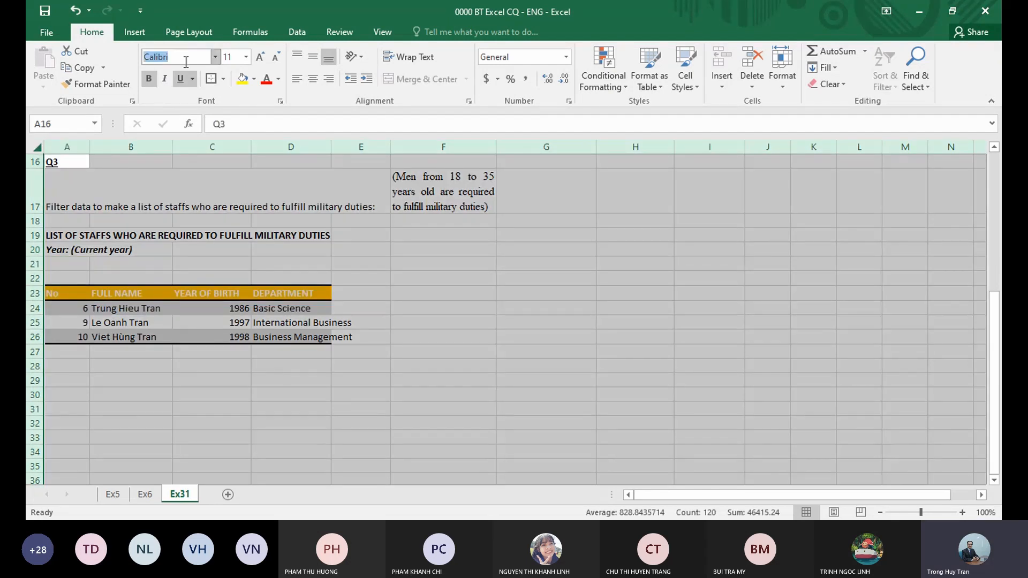
text(Times New Roman)
key(Return)
click(283, 408)
double_click(332, 146)
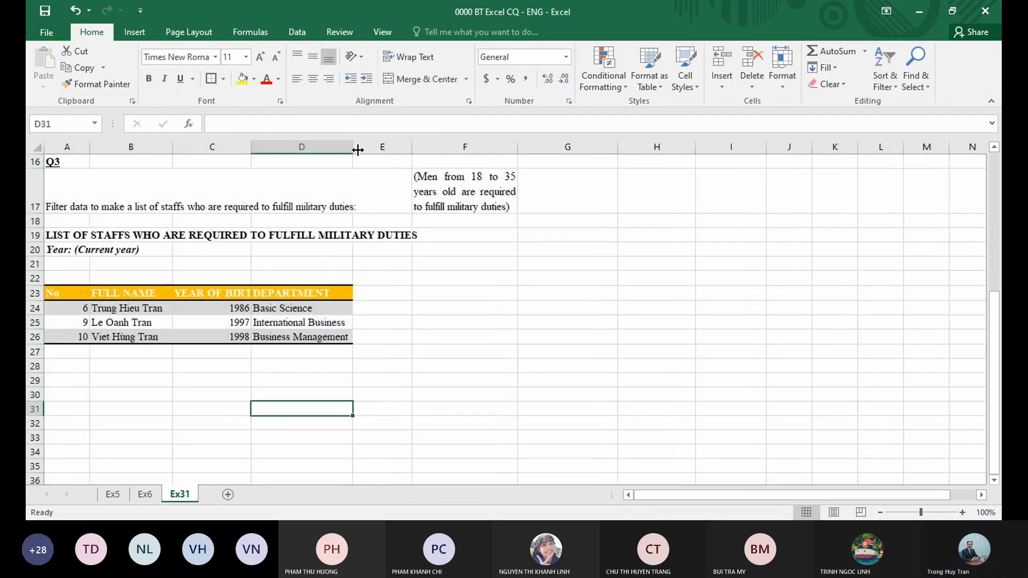
- Renumber the military duties list as 1, 2 and 3 in cells A24:A26
click(77, 309)
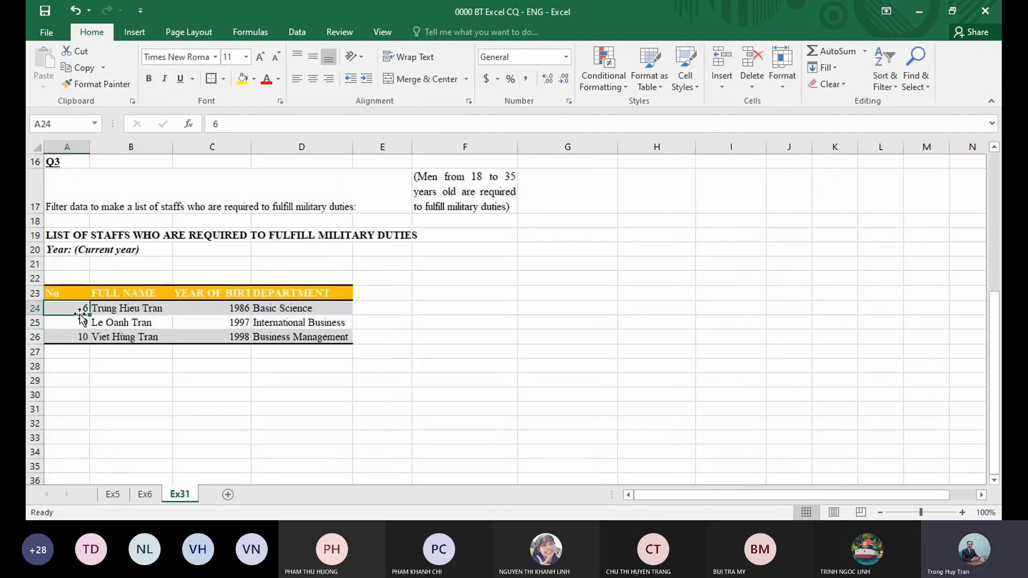
text(1)
key(Return)
text(2)
key(Return)
text(3)
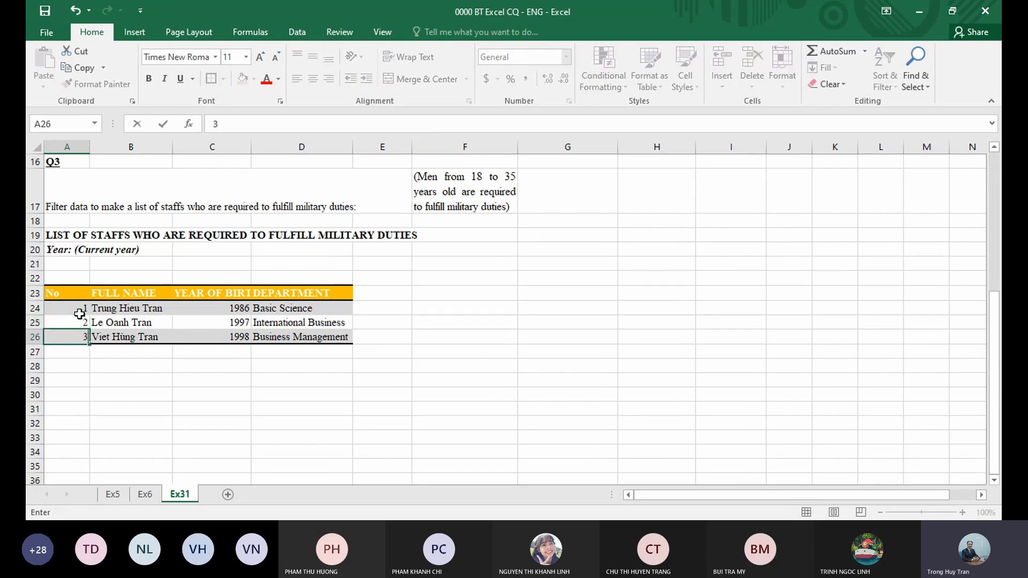
key(Return)
click(148, 412)
- Delete the spare empty row 21 between the year line and the military duties list
right_click(35, 264)
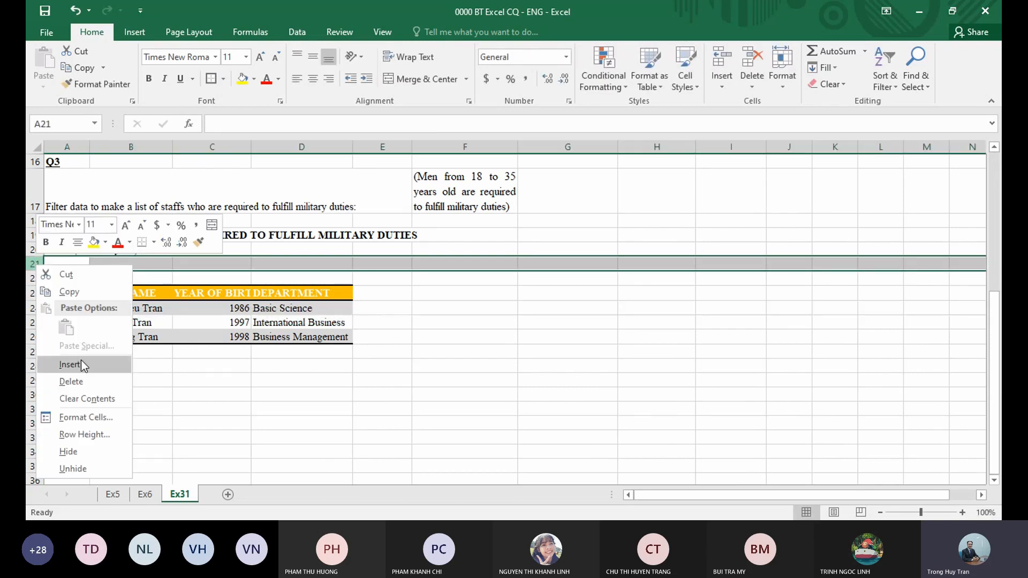
click(83, 382)
click(212, 408)
- Replace the (Current year) placeholder in cell A20 with 2021
click(72, 237)
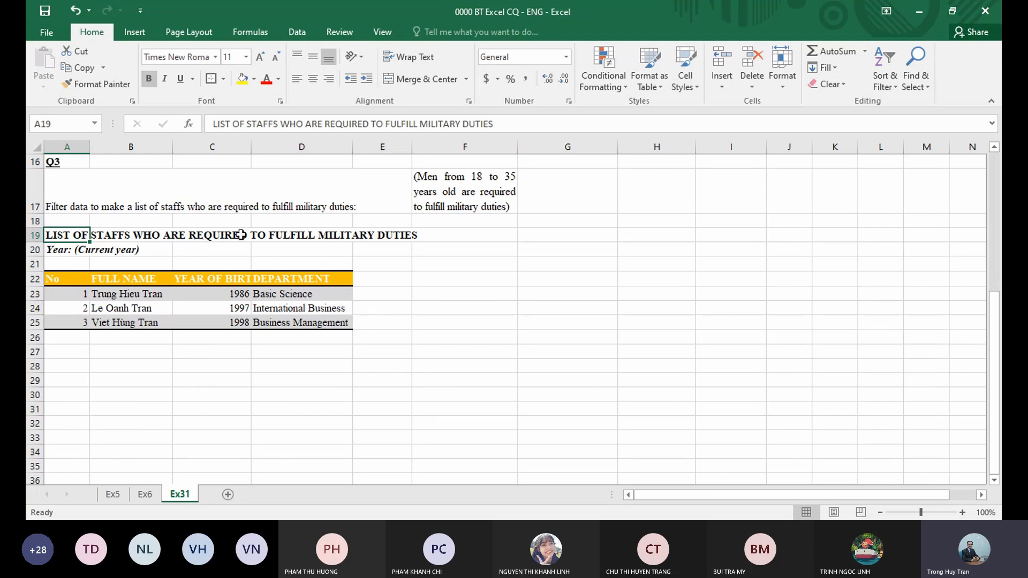
click(56, 255)
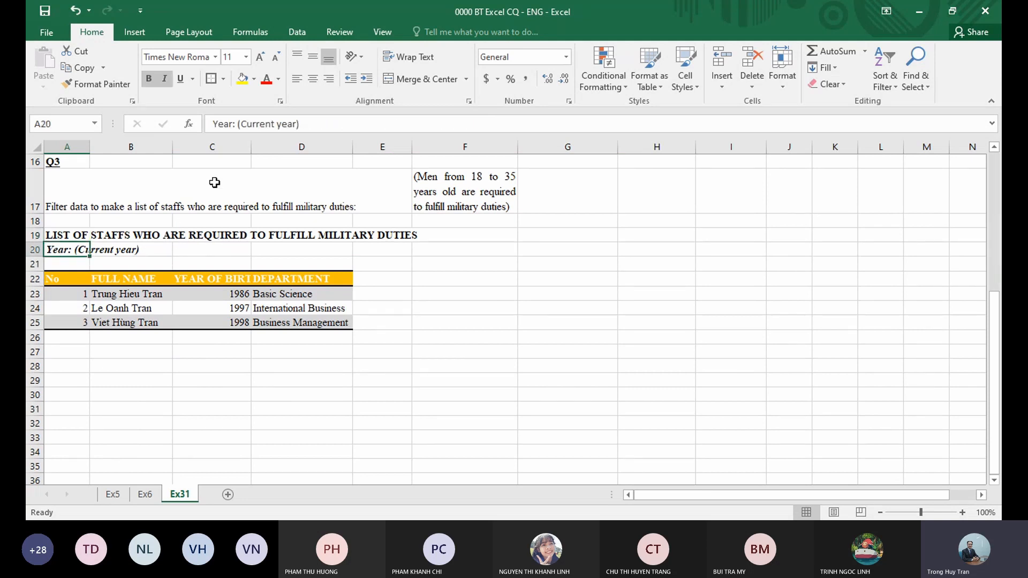
drag(305, 124, 238, 124)
text(20)
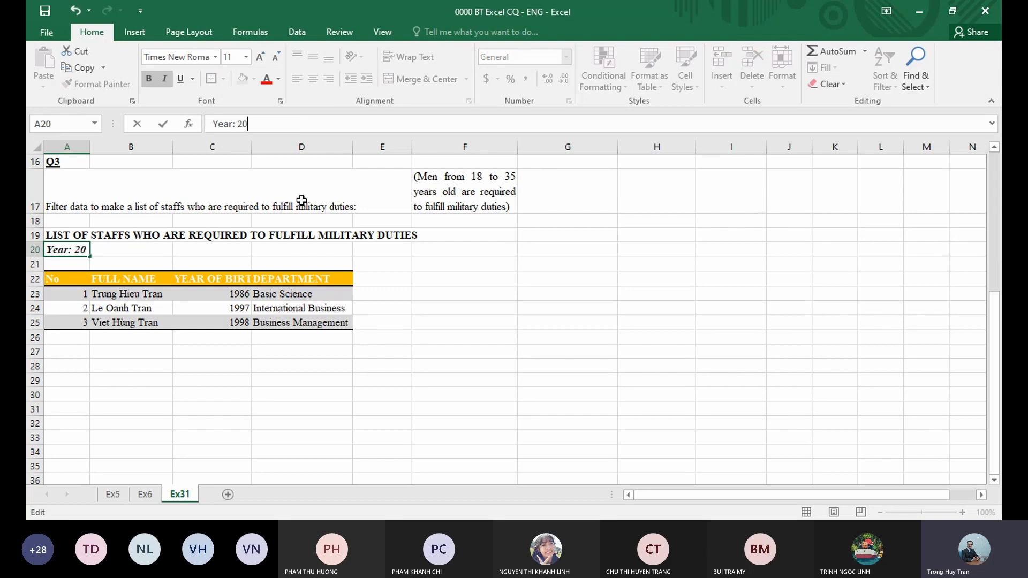
text(21)
click(212, 395)
click(145, 368)
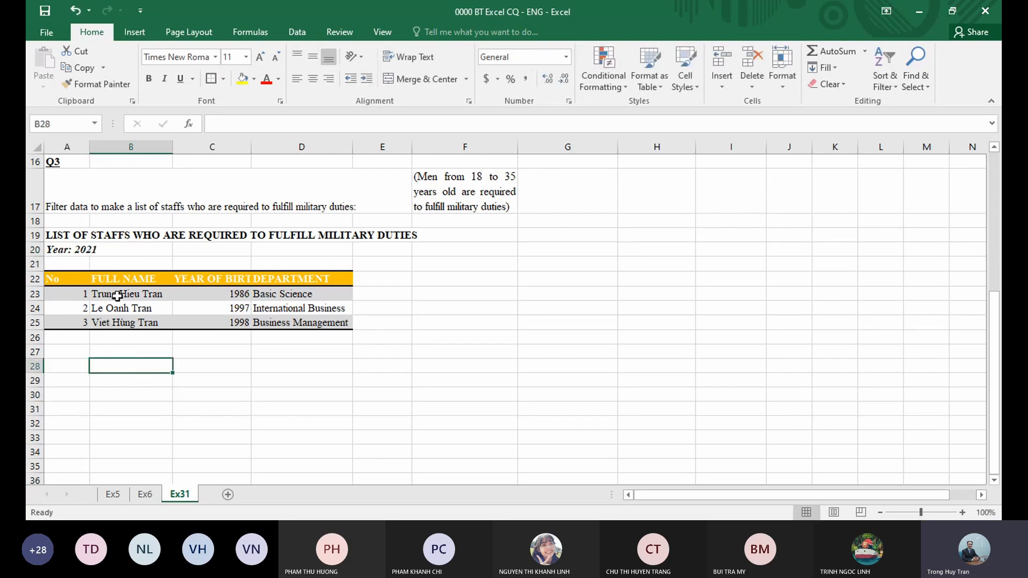
- Bring question 4 and its retirement age list template over from the exercise document, pasting them at cell A29
drag(64, 279, 315, 324)
key(alt+Tab)
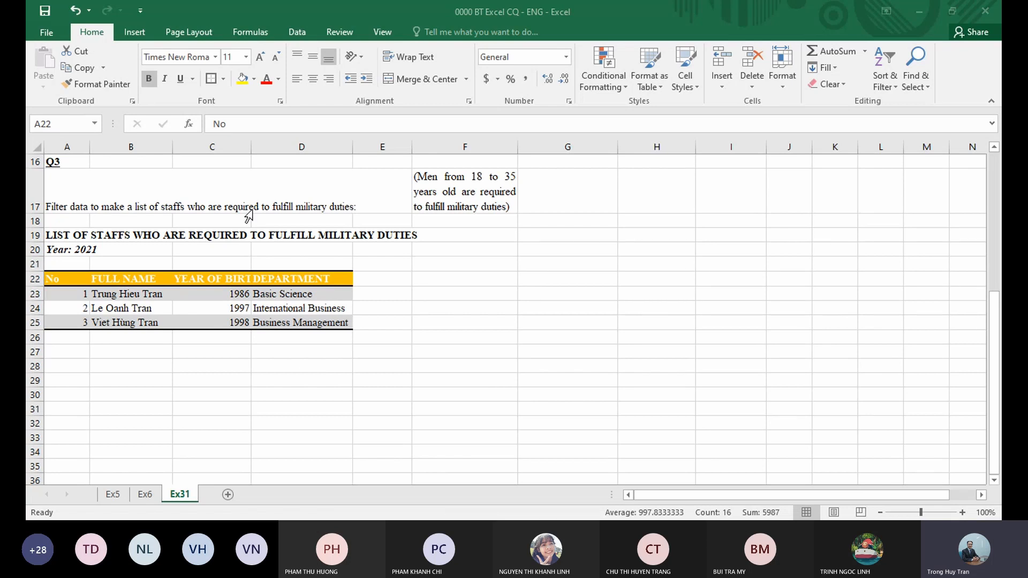
key(alt+Tab)
scroll(134, 332, down, 1)
click(69, 305)
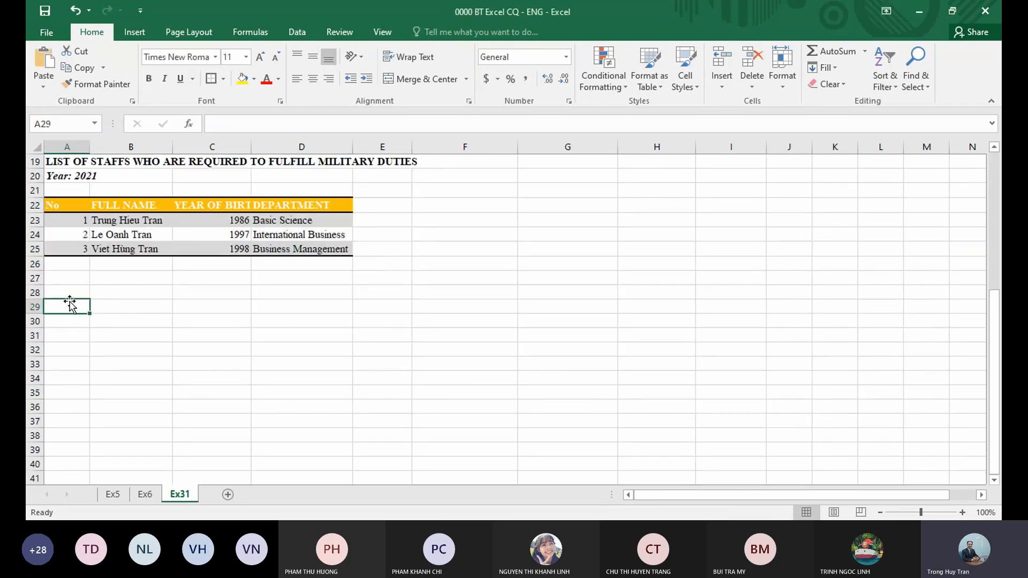
right_click(67, 305)
click(116, 280)
click(212, 393)
click(301, 350)
- Make the question 4 line in A29 bold and move the brace object in front of the retirement age conditions for men and women
click(70, 307)
key(ctrl+b)
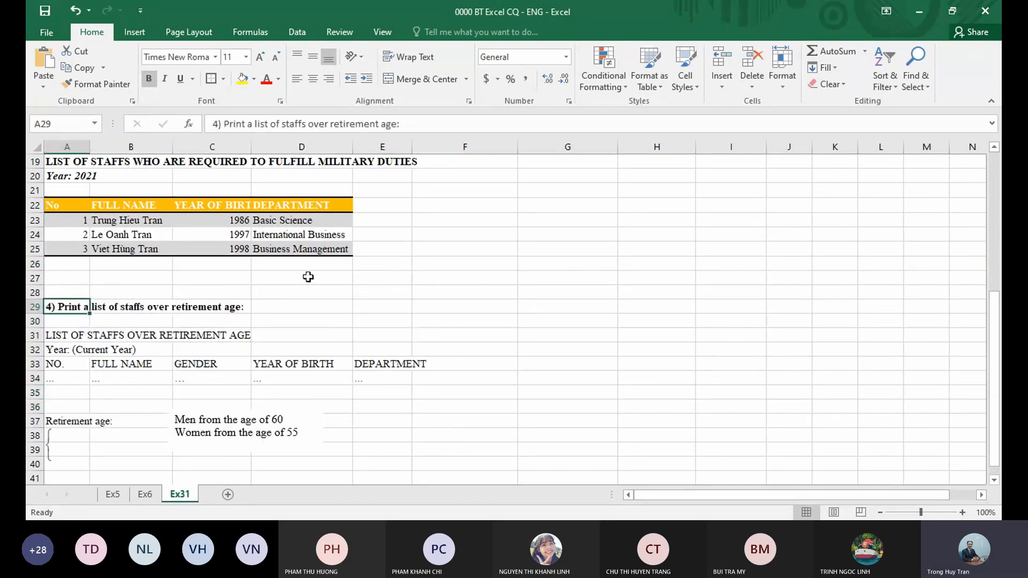
click(466, 362)
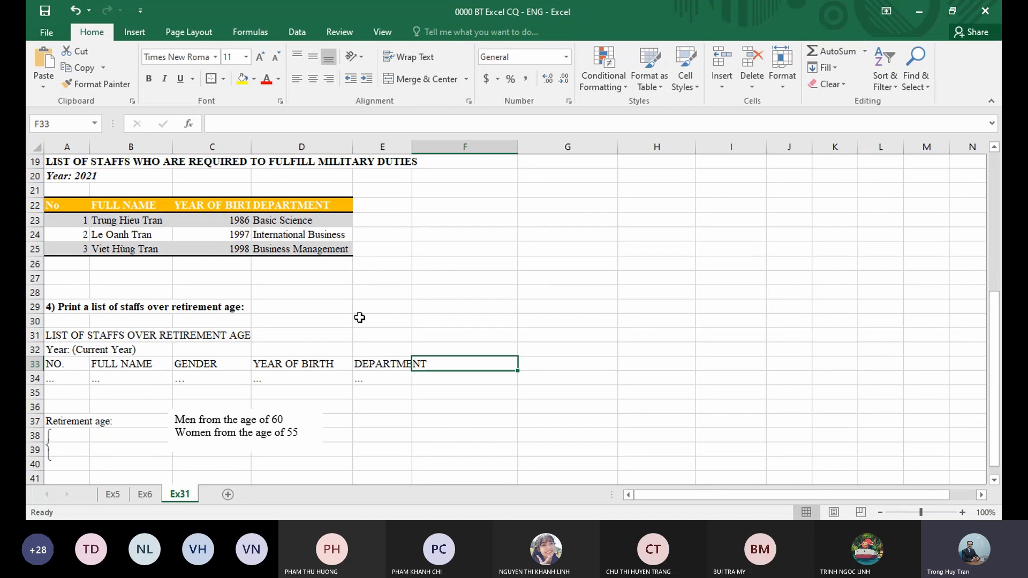
scroll(359, 317, down, 1)
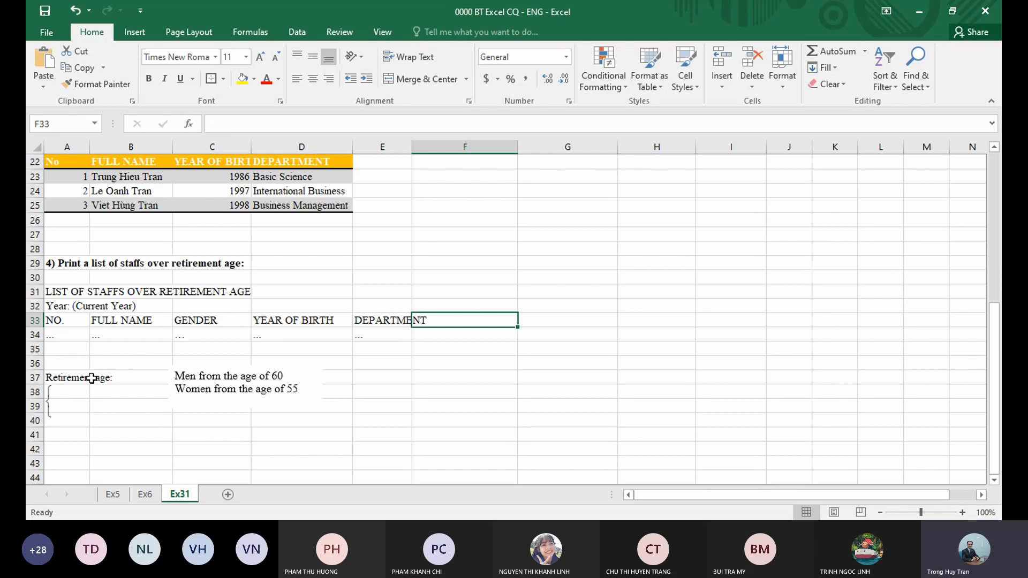
drag(47, 395, 163, 375)
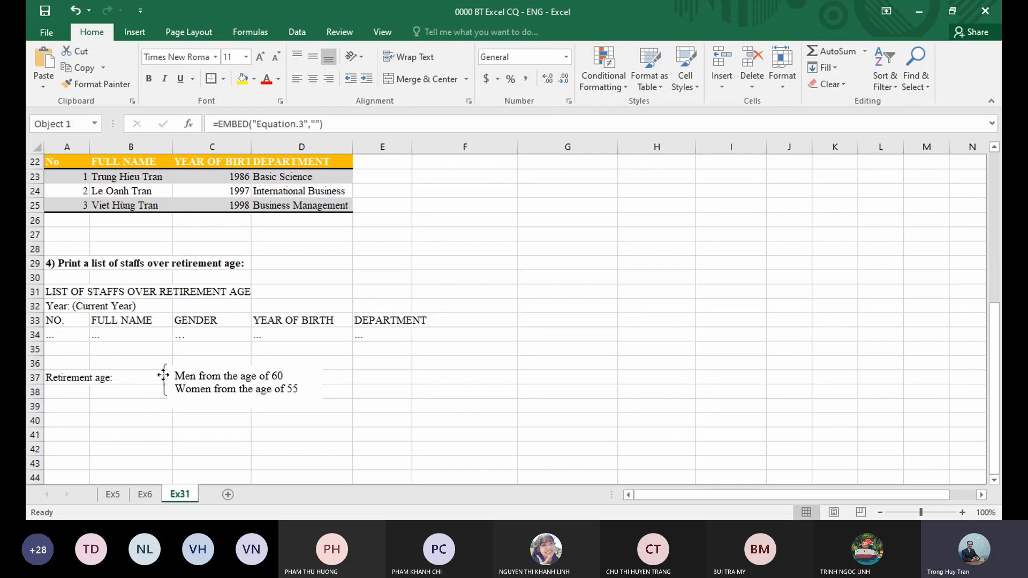
- Filter the staff table's GENDER column to show only the F records
click(378, 378)
click(553, 361)
scroll(553, 350, up, 1)
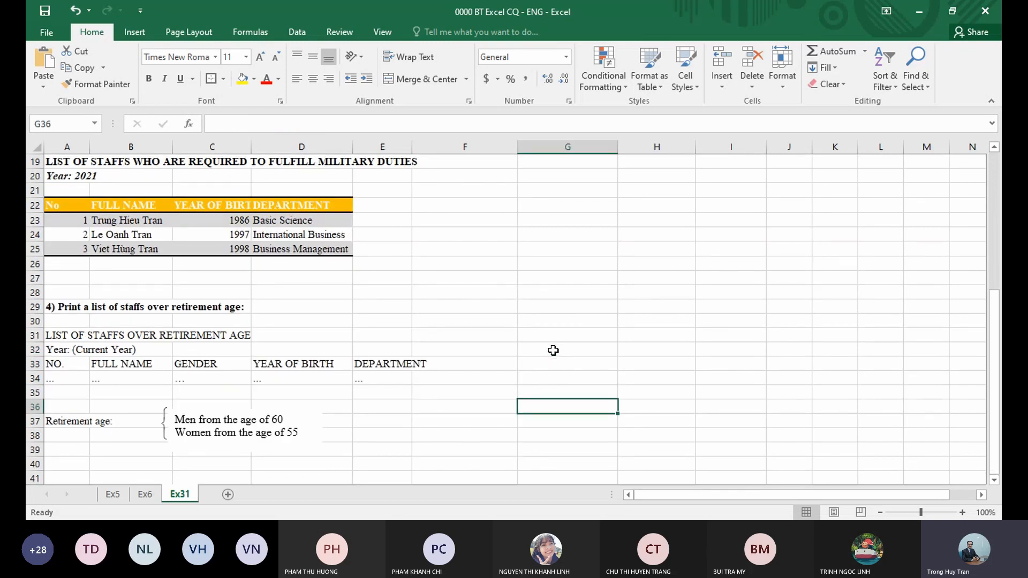
scroll(553, 350, up, 6)
click(246, 286)
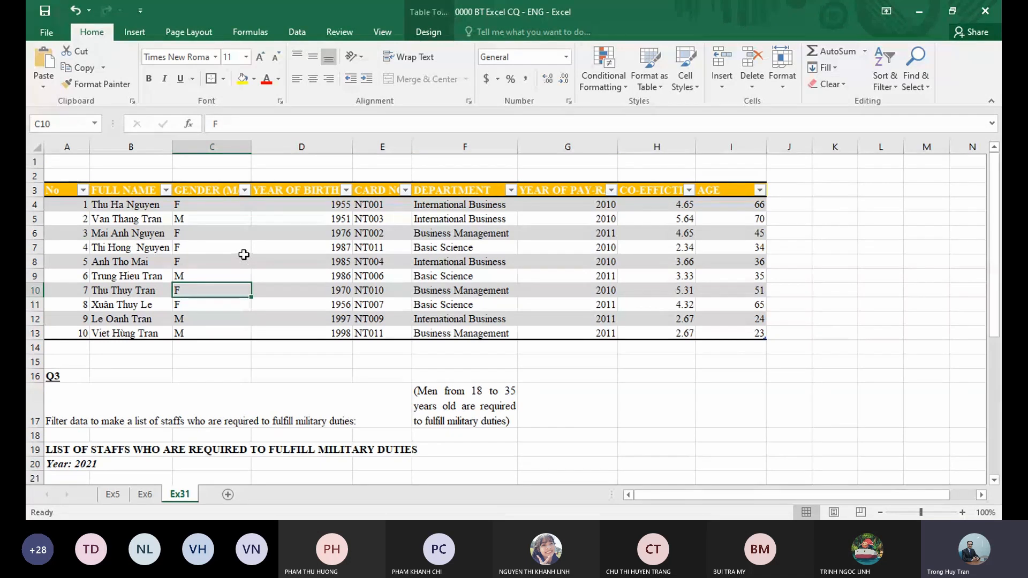
click(244, 191)
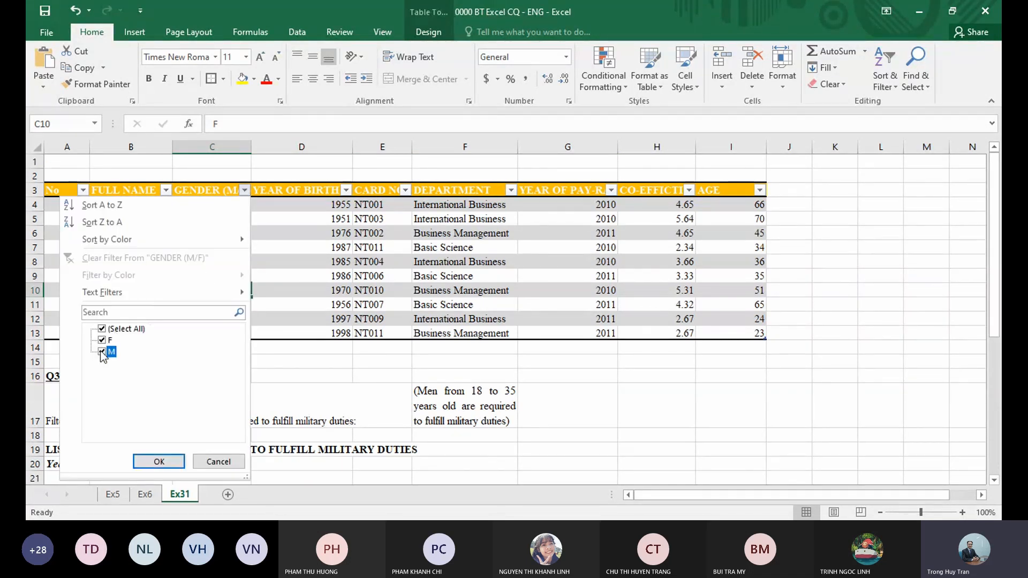
click(159, 461)
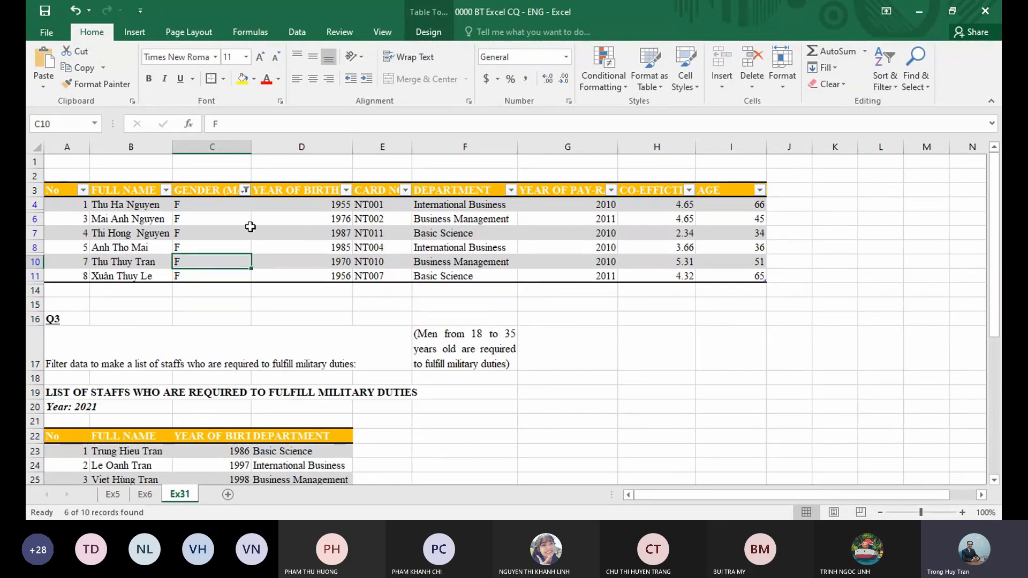
- Filter the staff table's AGE column to values greater than or equal to 55
click(245, 232)
click(760, 190)
click(648, 296)
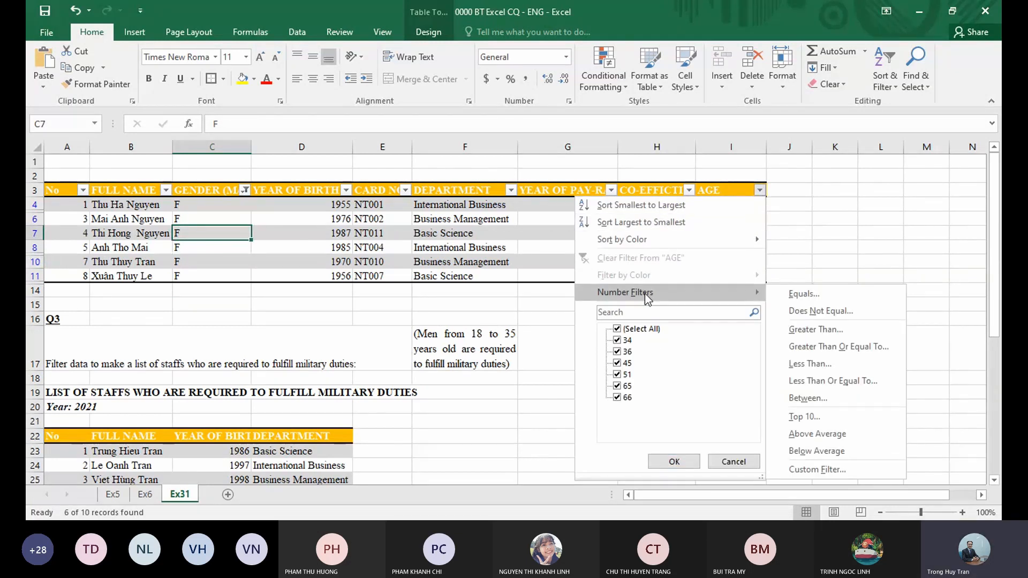
click(813, 347)
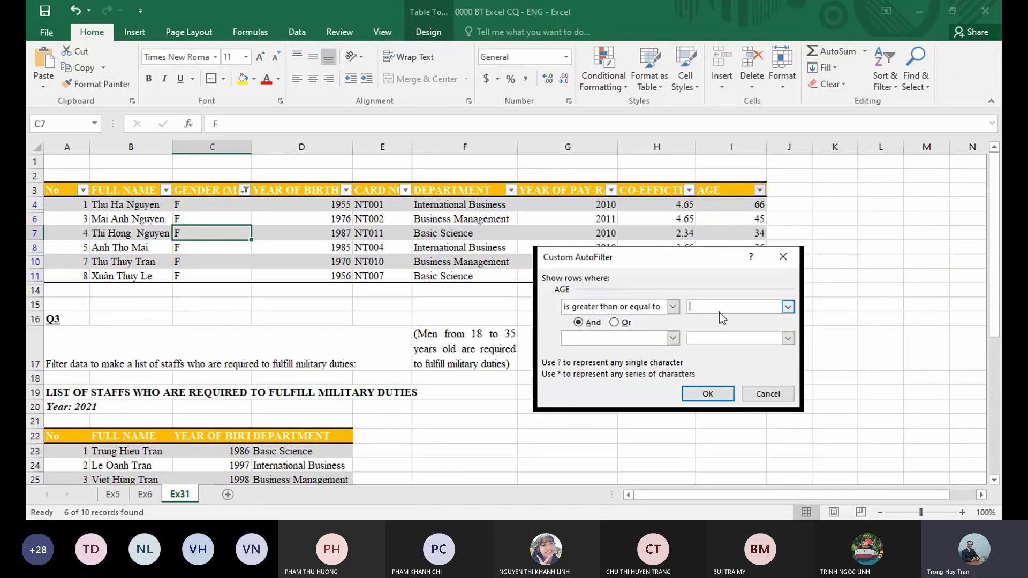
click(707, 394)
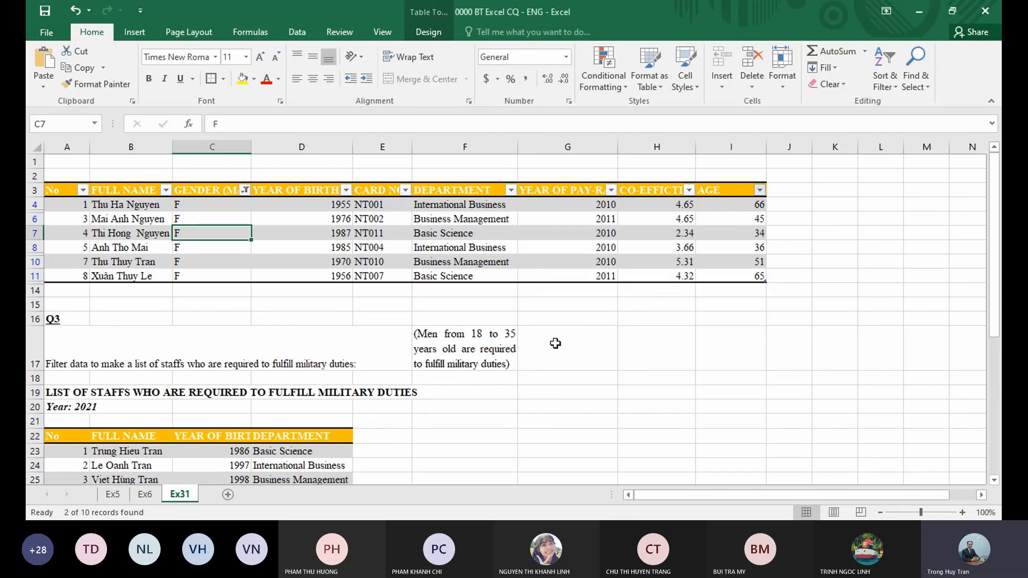
- Copy the filtered female staff rows with their header row and paste them at cell A42, under the retirement age template
click(207, 245)
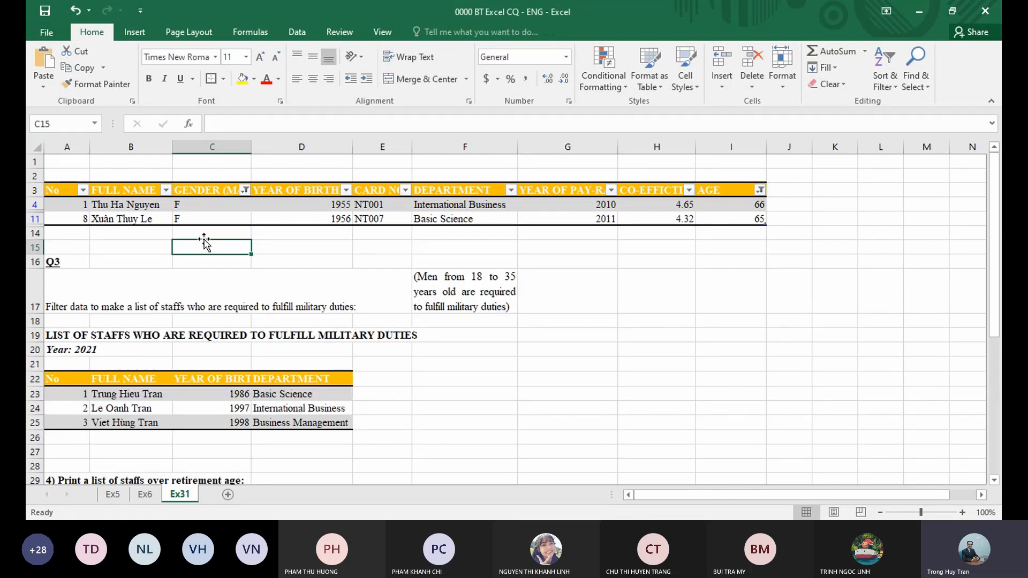
drag(59, 190, 706, 220)
key(ctrl+c)
scroll(576, 401, down, 7)
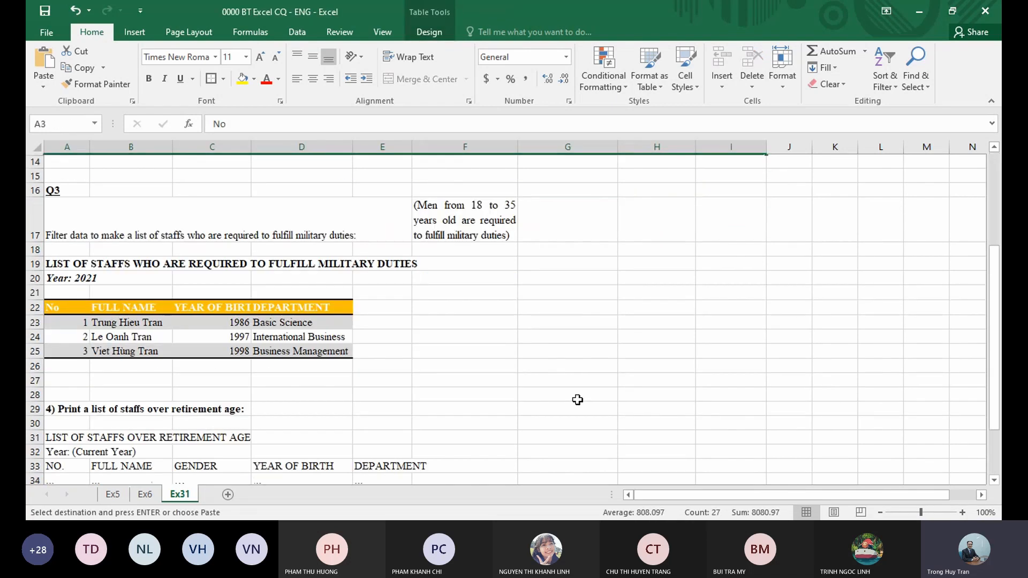
click(59, 347)
key(ctrl+v)
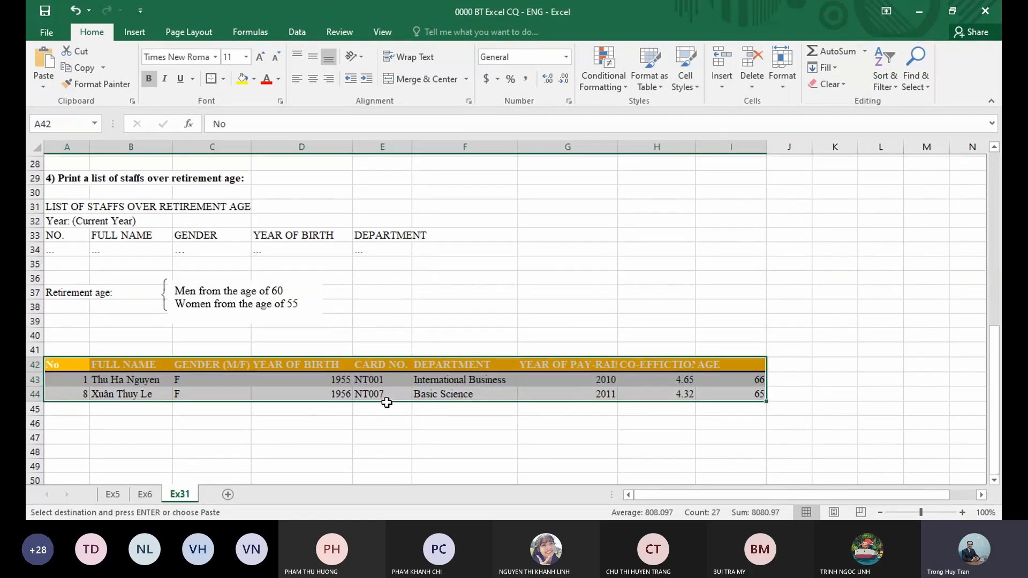
- Switch the staff table's GENDER filter from F to M only
scroll(321, 395, up, 9)
click(244, 190)
click(102, 340)
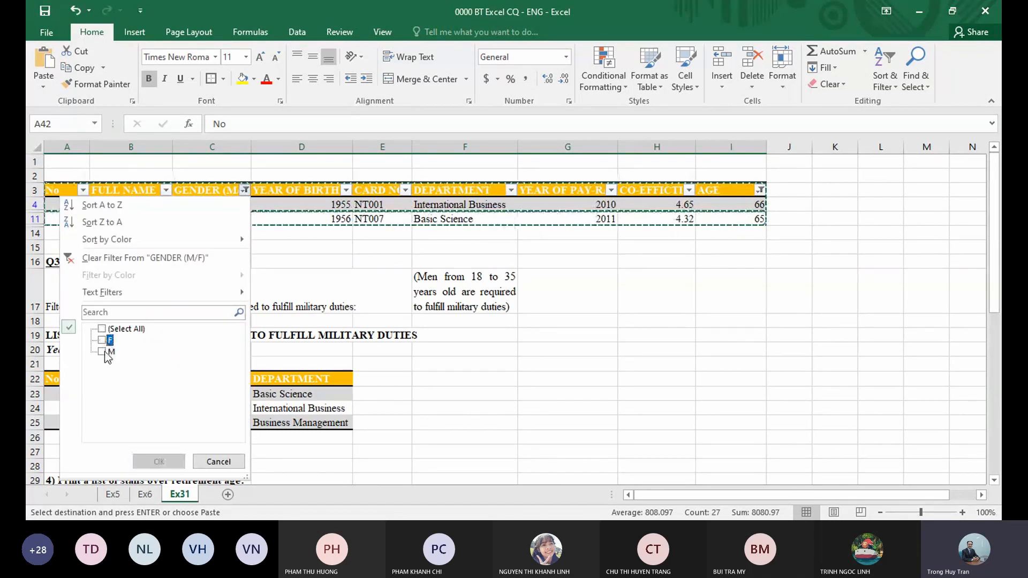
click(102, 352)
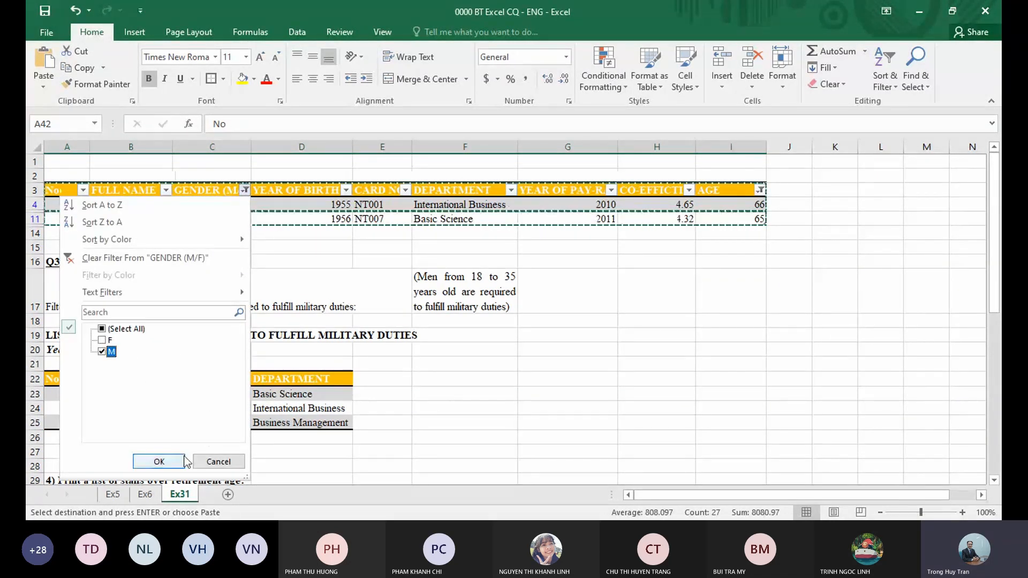
click(159, 462)
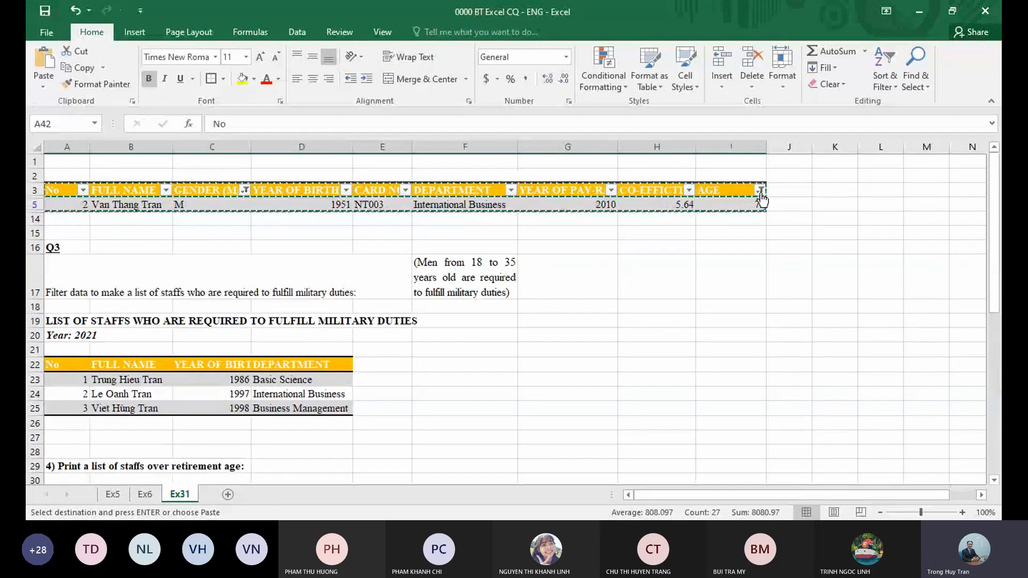
- Change the AGE filter's greater than or equal to condition to 60 for the male staff
click(761, 193)
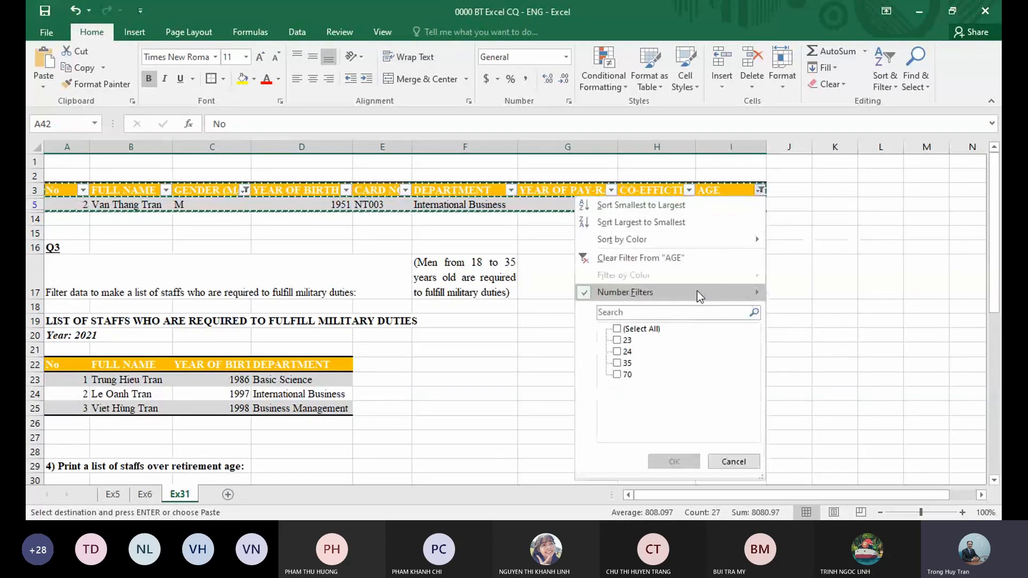
mouse_move(735, 292)
click(824, 352)
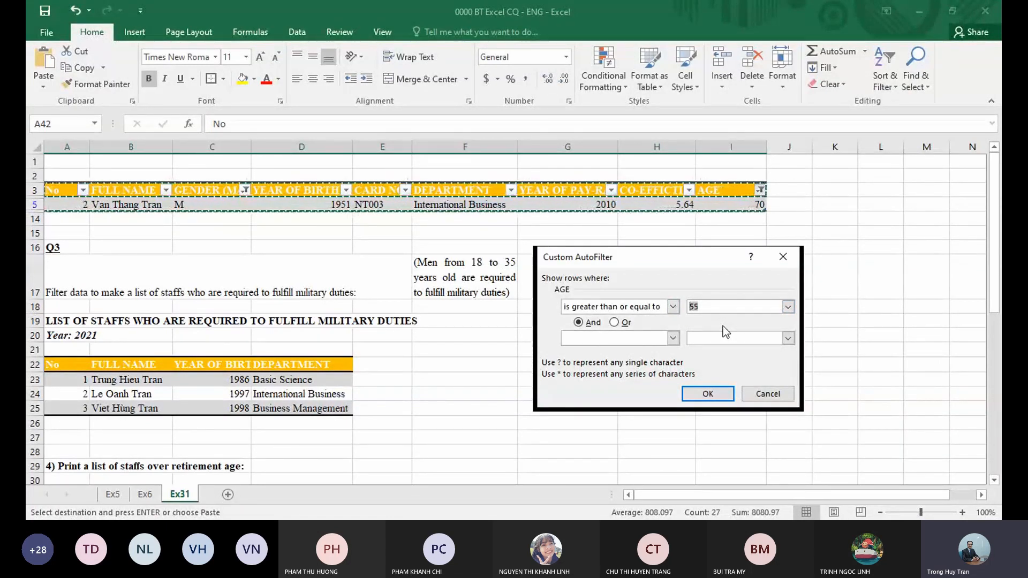
text(60)
click(707, 394)
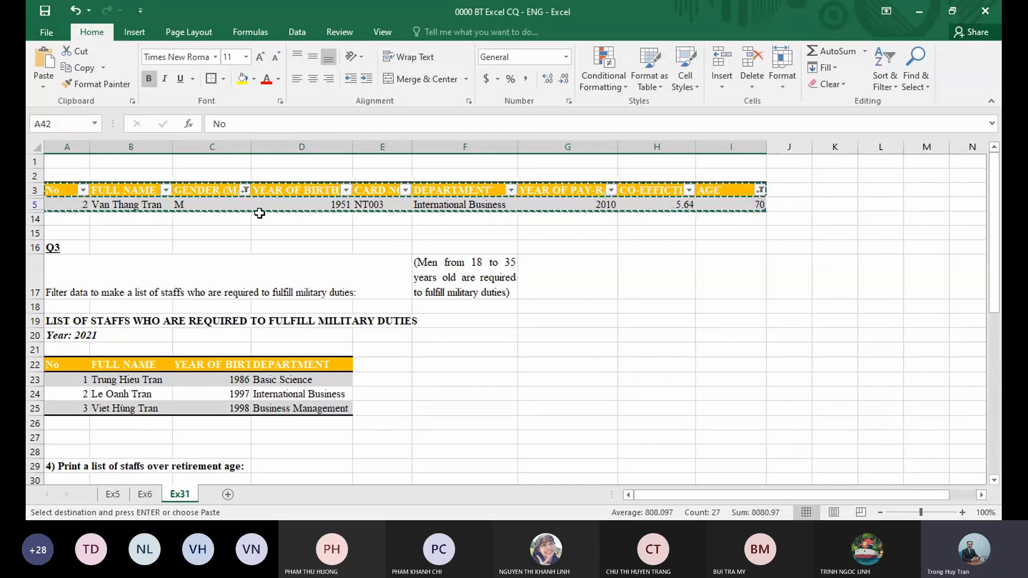
- Copy the filtered male staff row without its header and paste it at A45, below the female staff rows
drag(69, 204, 369, 207)
click(567, 218)
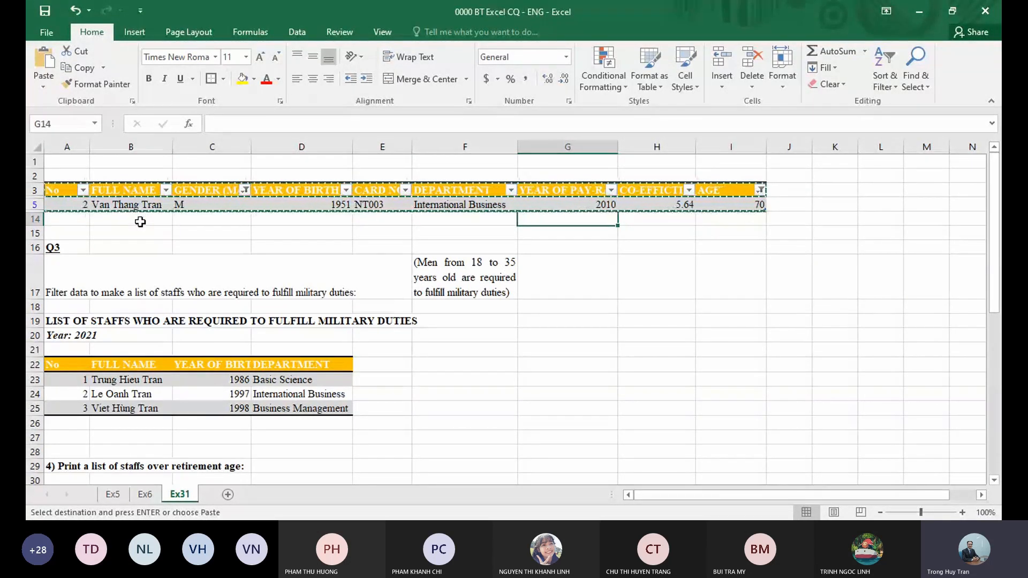
scroll(140, 221, down, 9)
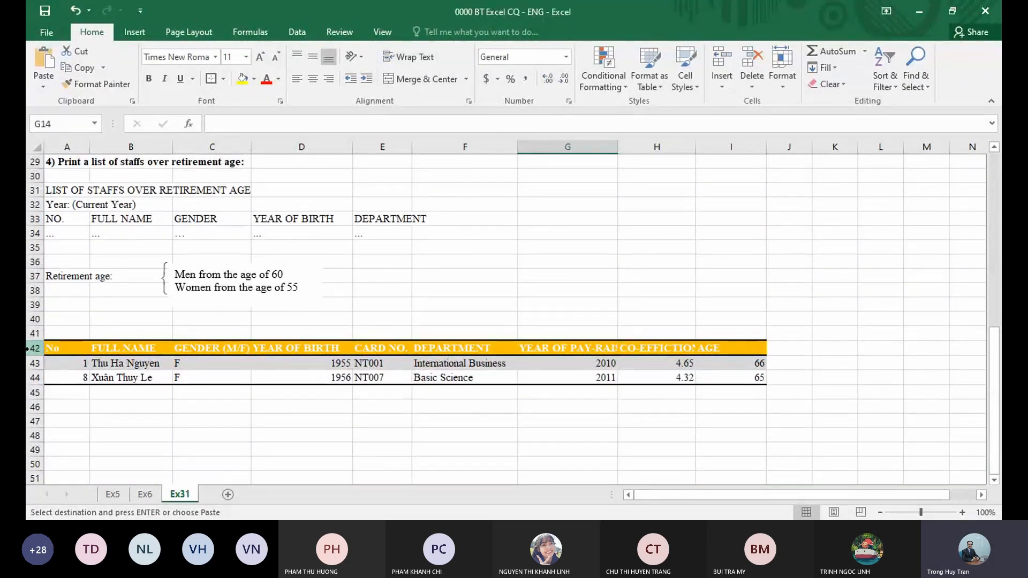
scroll(79, 313, up, 9)
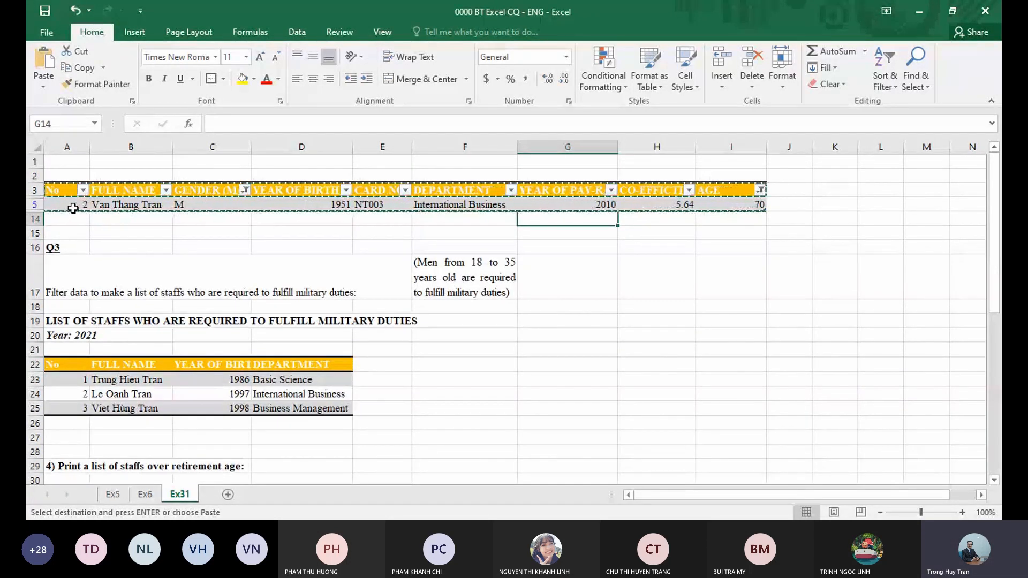
drag(70, 204, 730, 207)
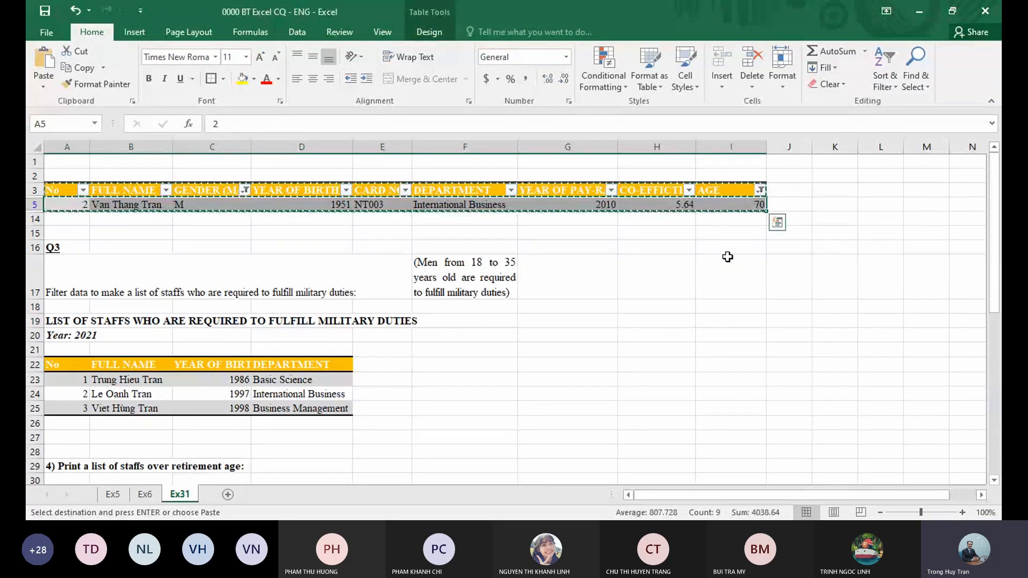
scroll(549, 309, down, 6)
scroll(548, 314, down, 2)
click(55, 349)
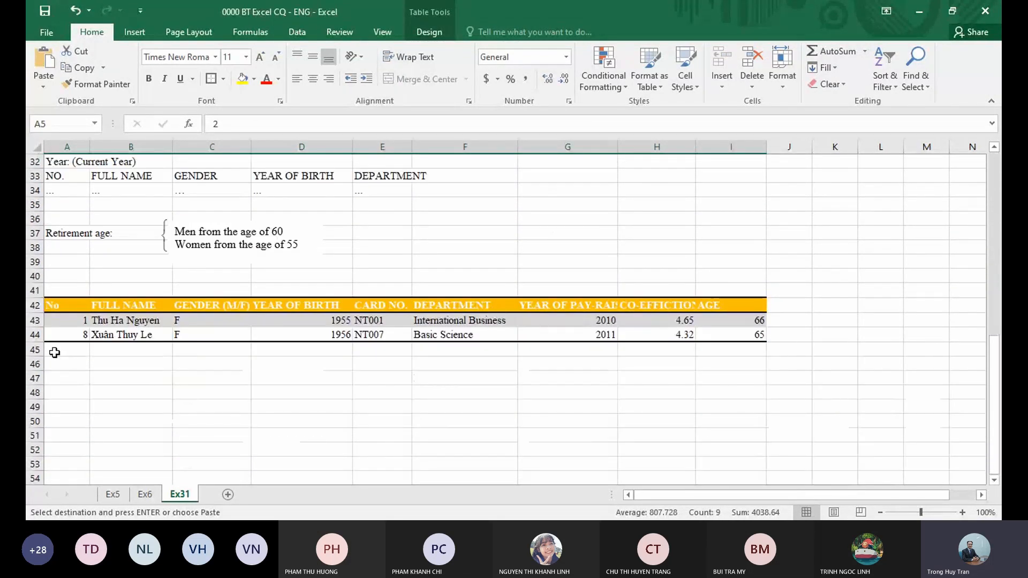
key(ctrl+v)
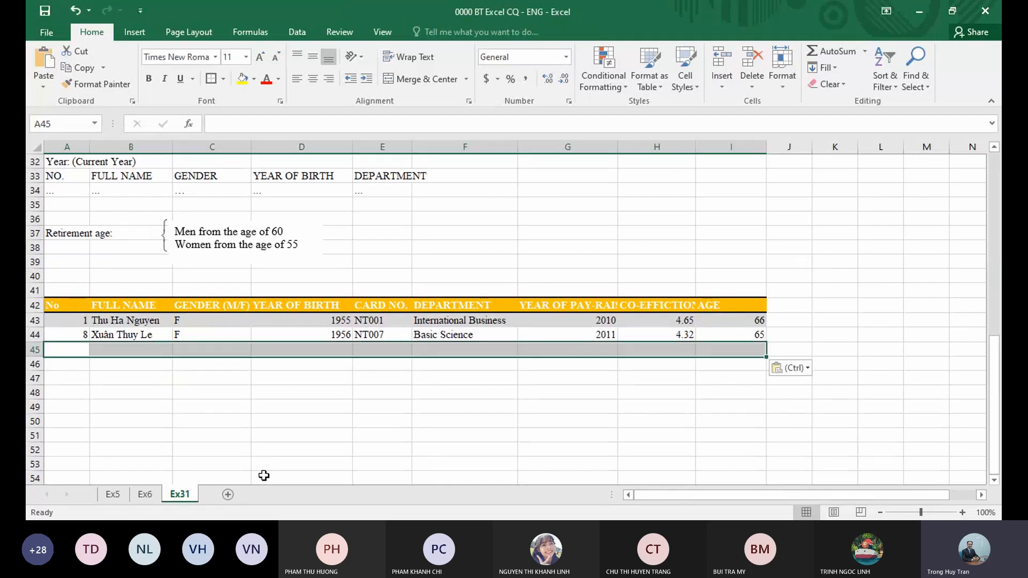
- Try removing the card number, year of pay-raise, co-efficient and age data from the list at row 42, undoing both edits
click(312, 404)
scroll(210, 311, up, 2)
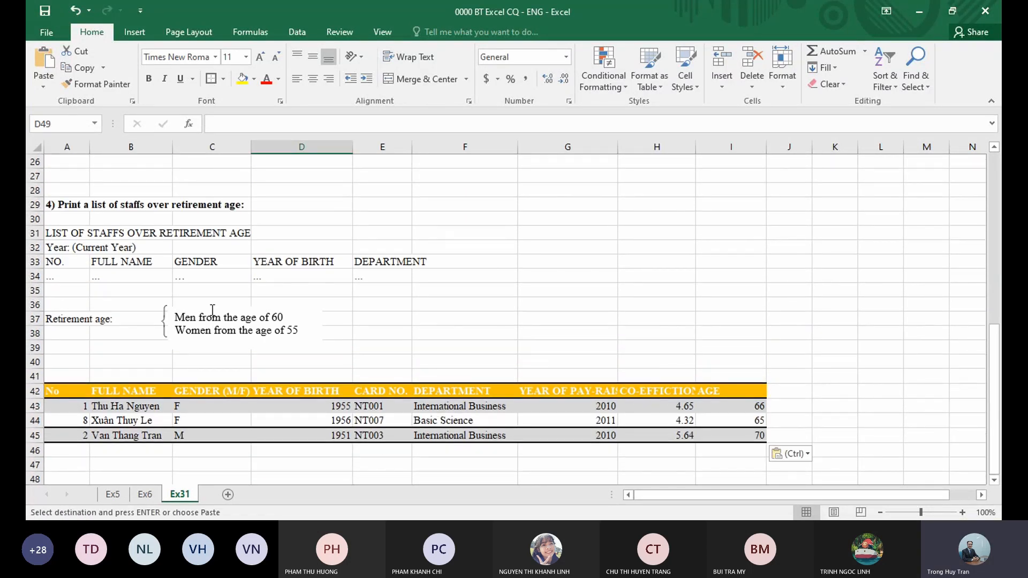
drag(121, 261, 125, 280)
drag(187, 263, 192, 277)
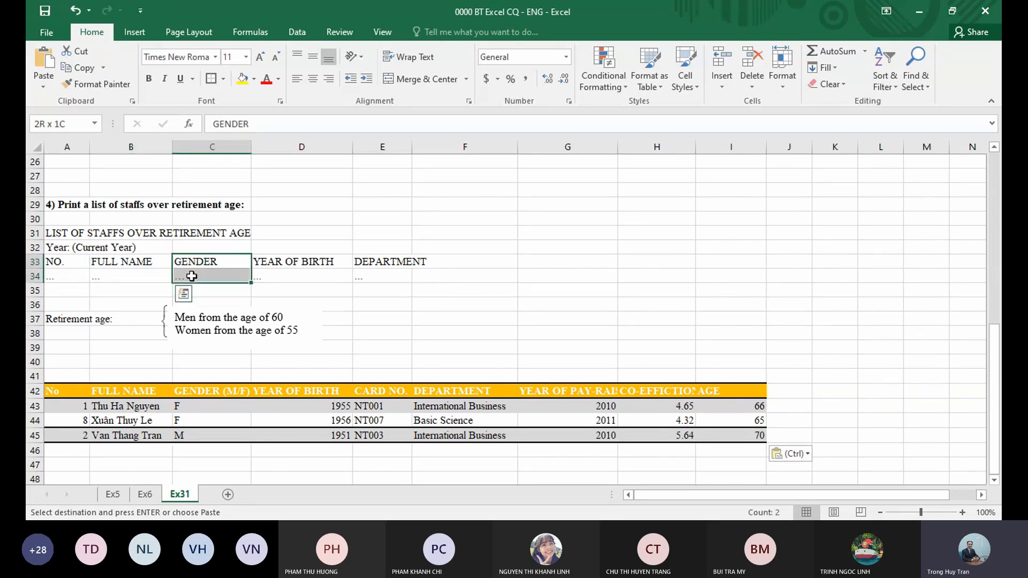
drag(288, 262, 302, 275)
drag(373, 261, 376, 270)
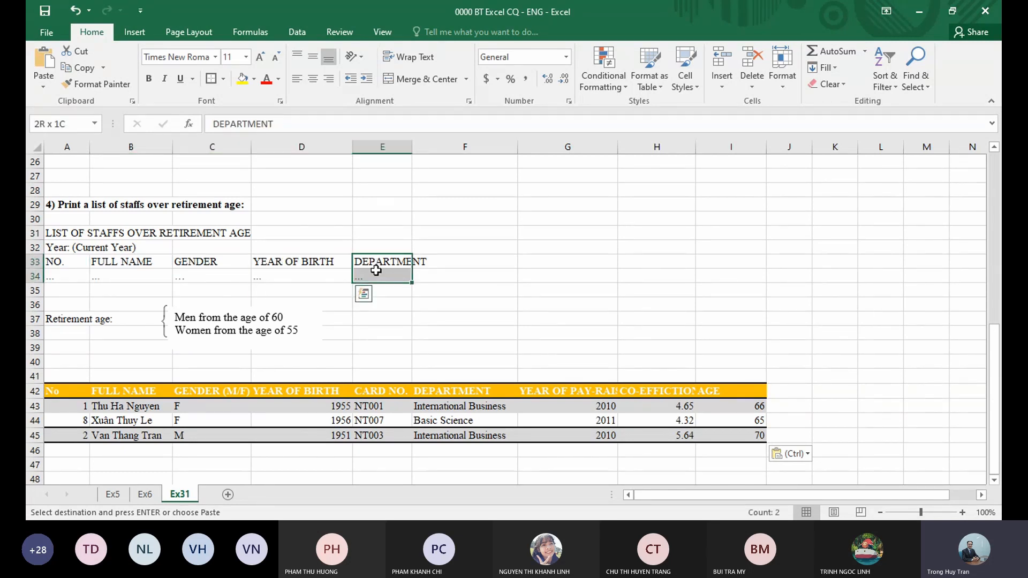
click(373, 393)
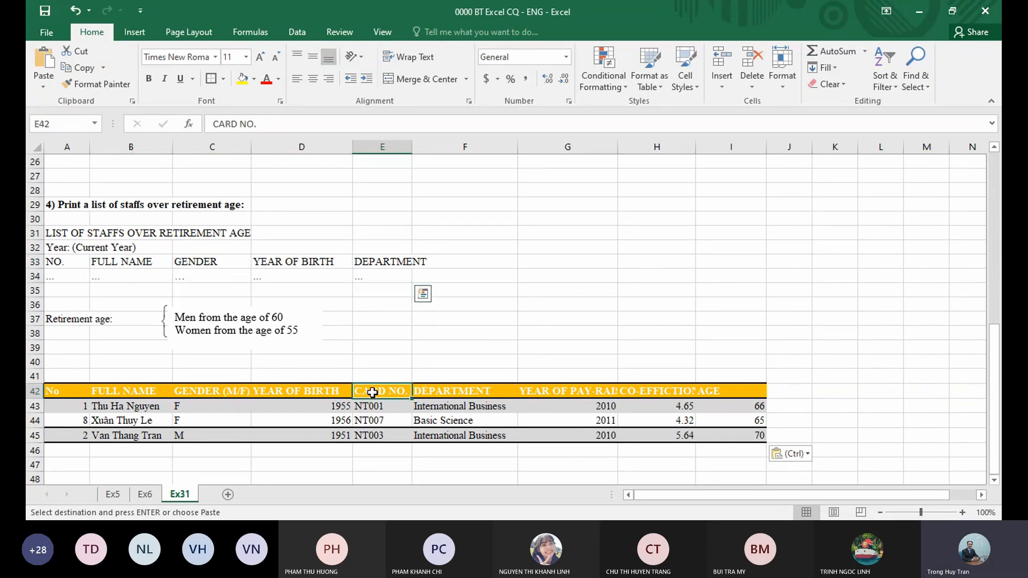
drag(373, 393, 375, 434)
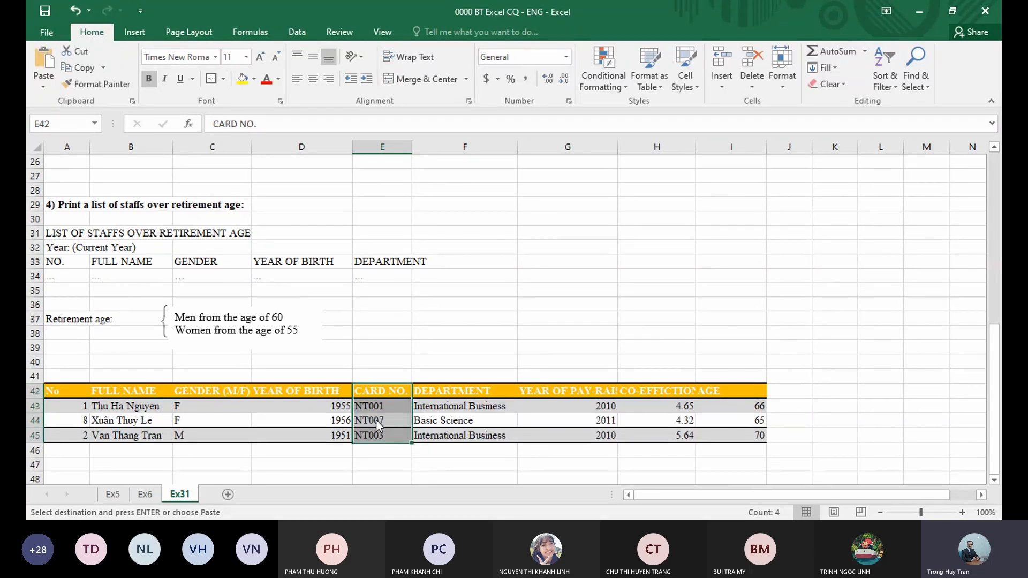
click(404, 289)
drag(462, 391, 658, 436)
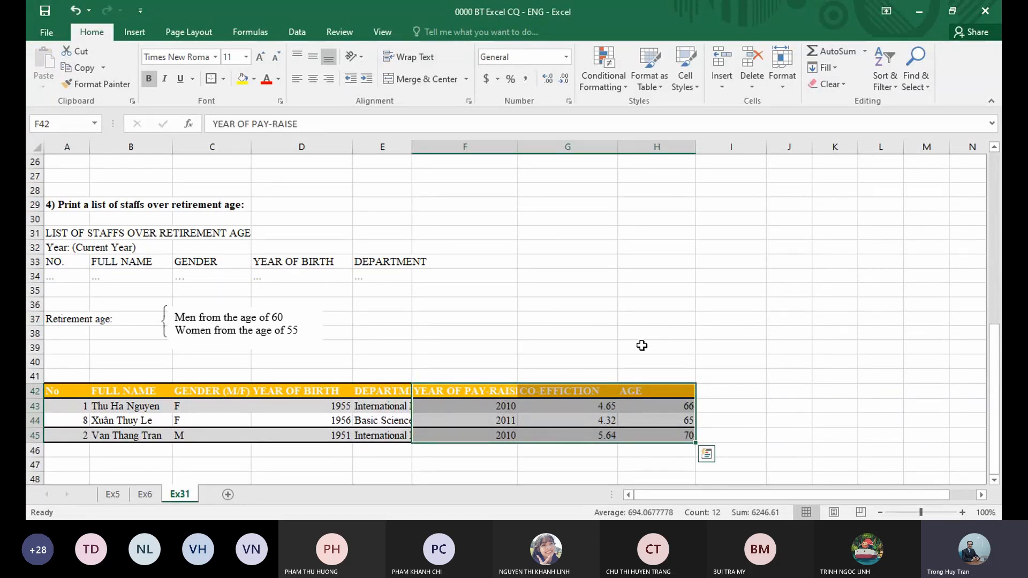
key(Delete)
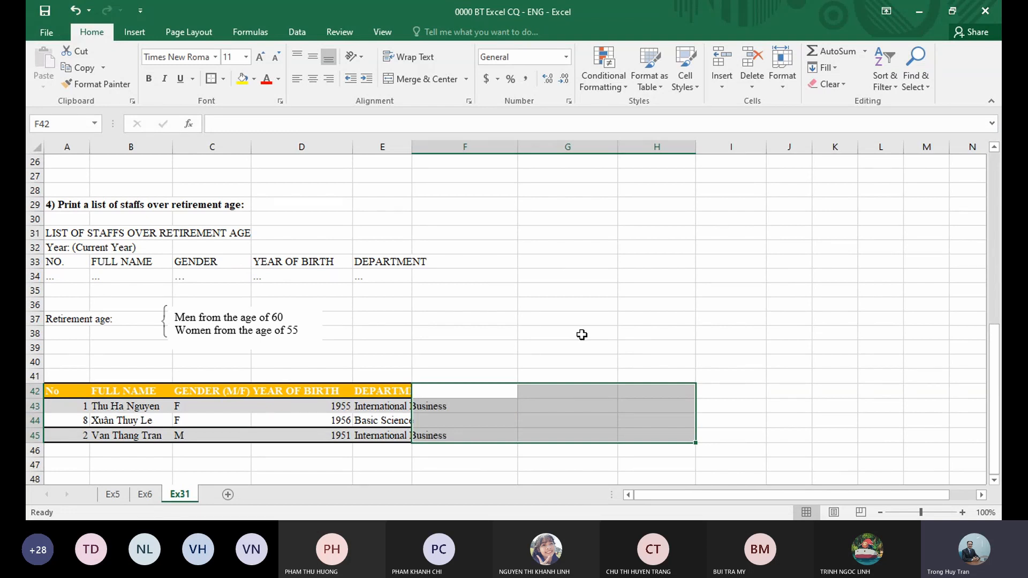
click(75, 11)
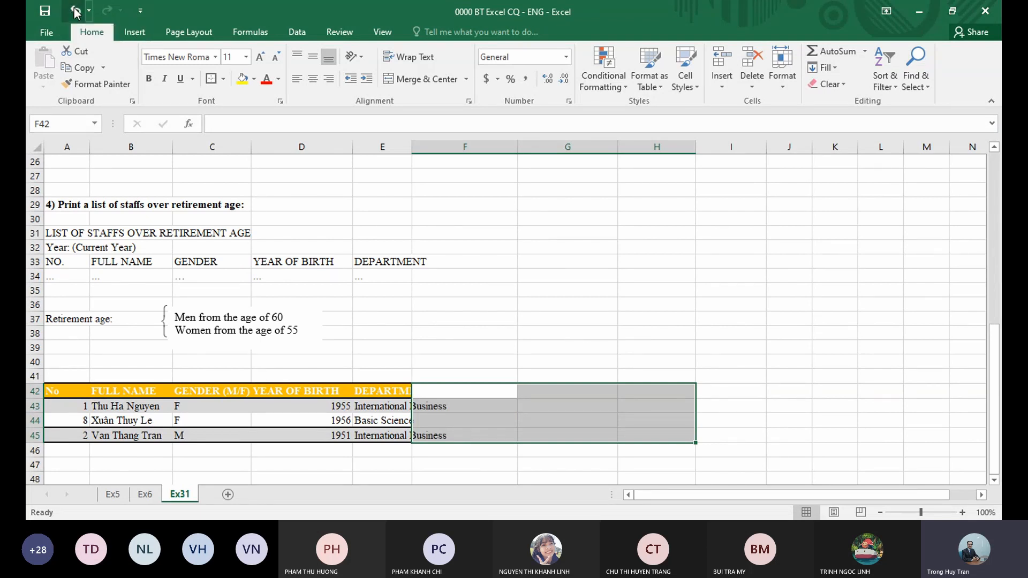
click(76, 10)
- Delete the card number cells E42:E45 with the remaining cells shifted left, and remove the pay-raise year, co-efficient and age data in F42:H45
drag(380, 392, 376, 437)
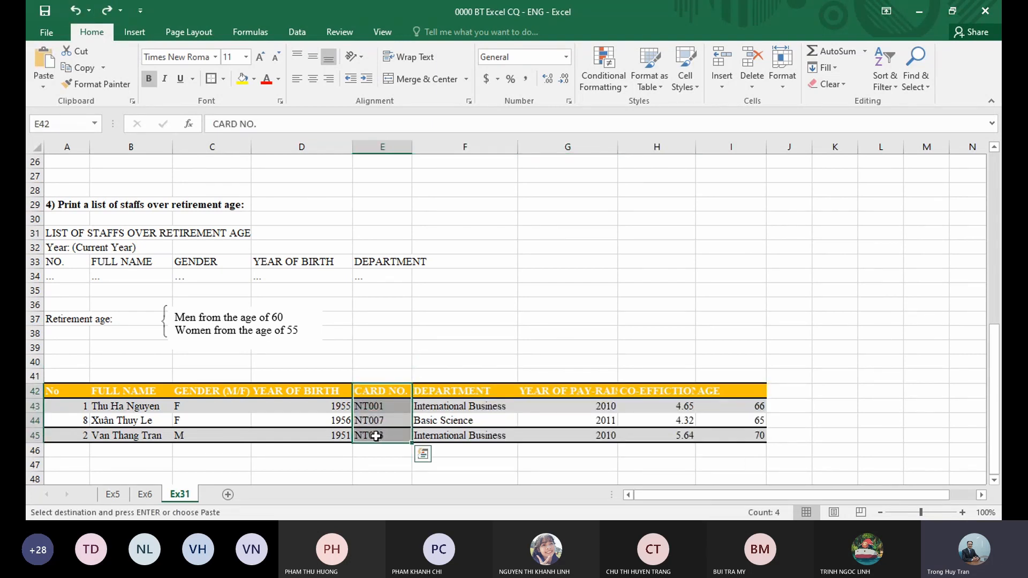
right_click(380, 424)
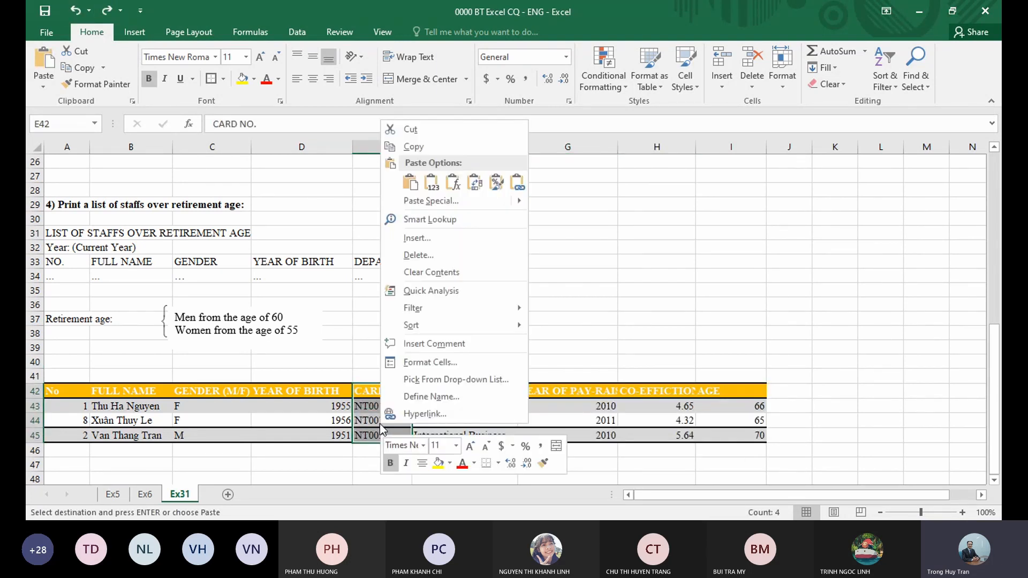
click(418, 256)
click(387, 292)
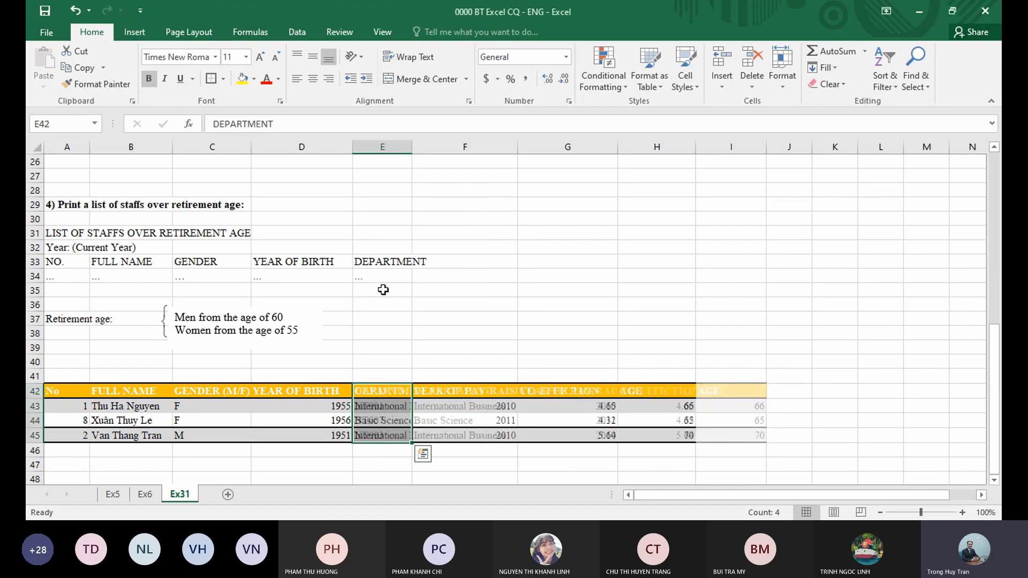
drag(458, 391, 660, 437)
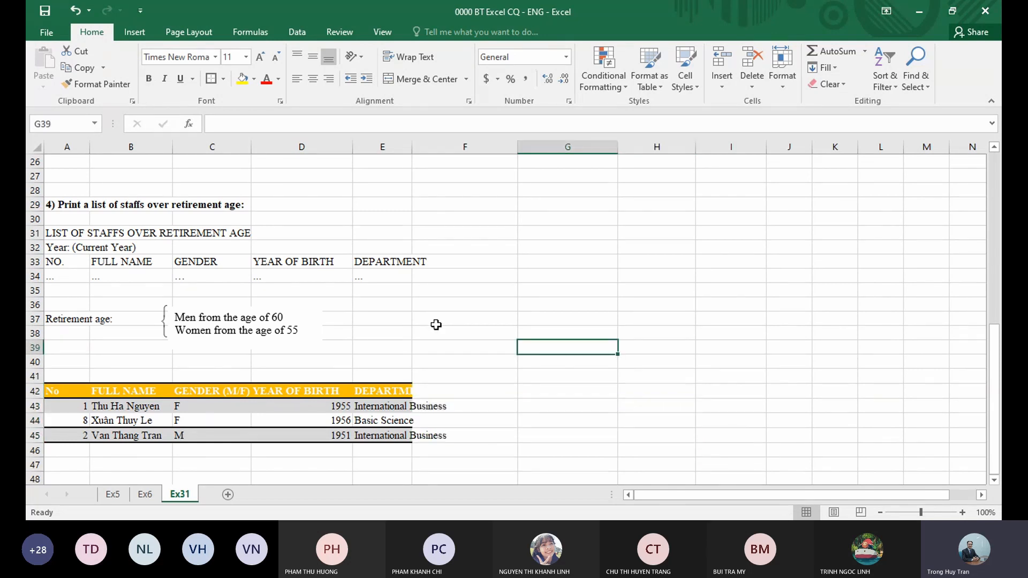
- Delete rows 33 to 39, which hold the template header, its placeholder row and the retirement age note
scroll(436, 325, down, 1)
click(381, 422)
drag(35, 219, 36, 307)
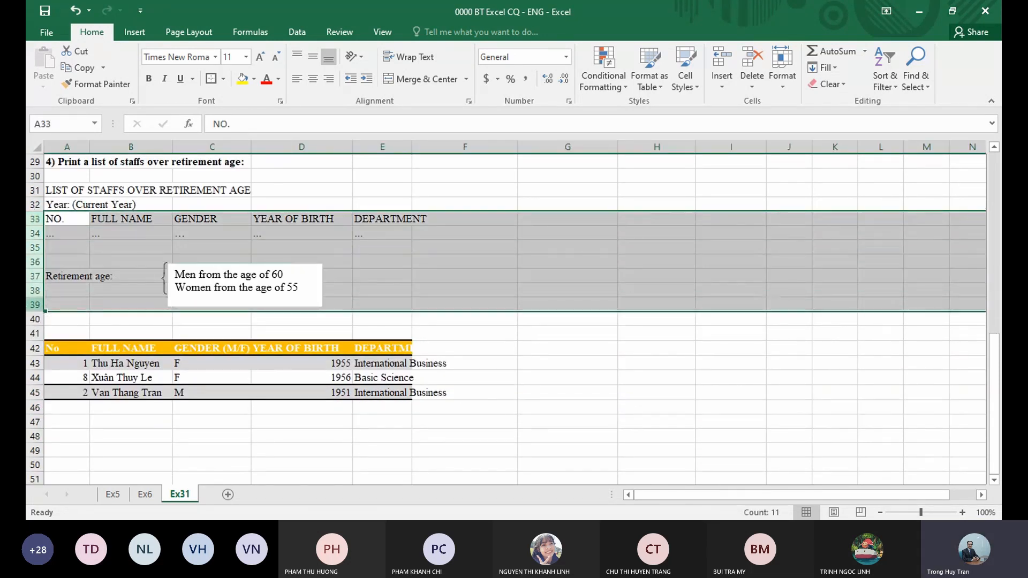
right_click(35, 307)
click(65, 422)
- Renumber the three staff in the retirement list as 1, 2 and 3 in A36:A38
click(66, 263)
text(1)
key(Return)
text(2)
key(Return)
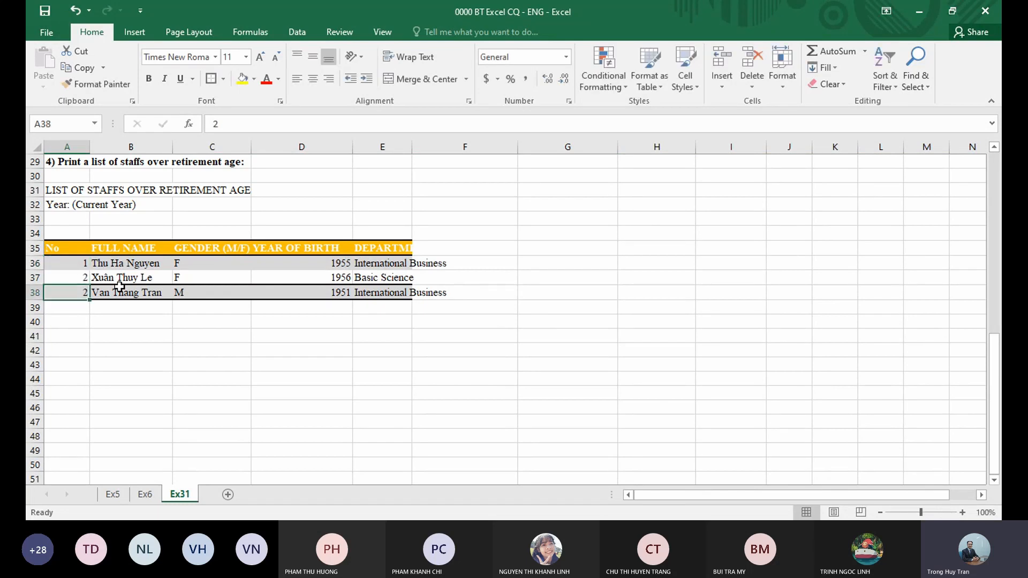
text(3)
key(Return)
- Make the LIST OF STAFFS OVER RETIREMENT AGE title bold and the year line below it bold italic
click(67, 190)
click(149, 79)
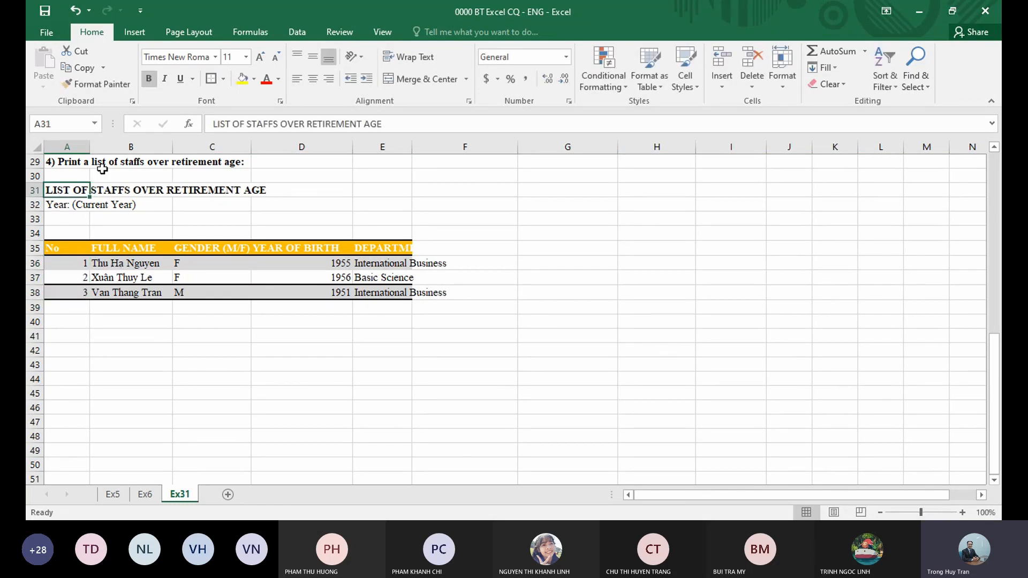
click(59, 205)
click(149, 79)
click(165, 79)
- Delete the extra blank row 33 between the year line and the retirement list
click(35, 219)
right_click(36, 219)
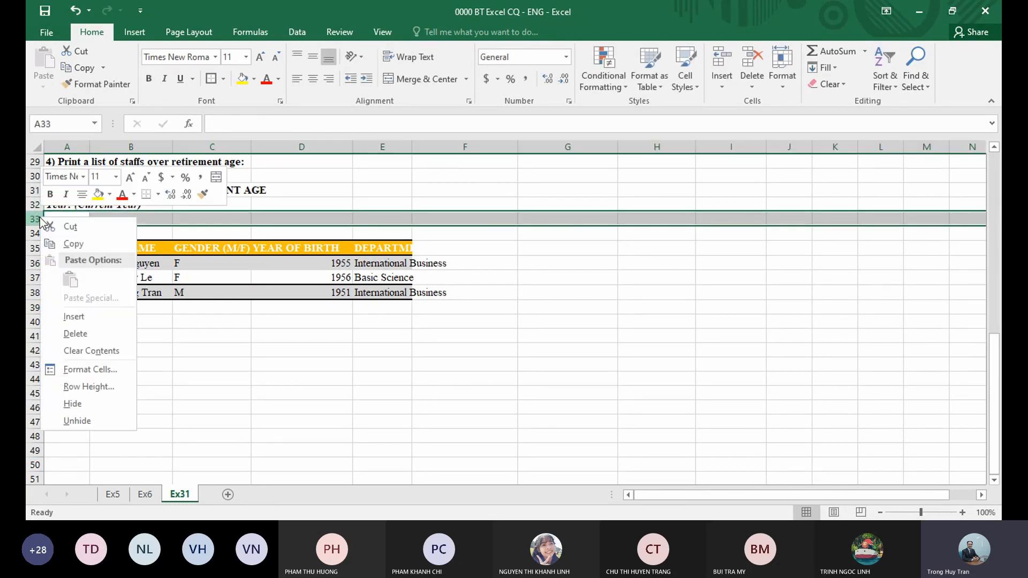
click(64, 339)
click(261, 344)
- Change the year line in A32 to "Year: 2021" and widen column E to fit the department names
click(60, 206)
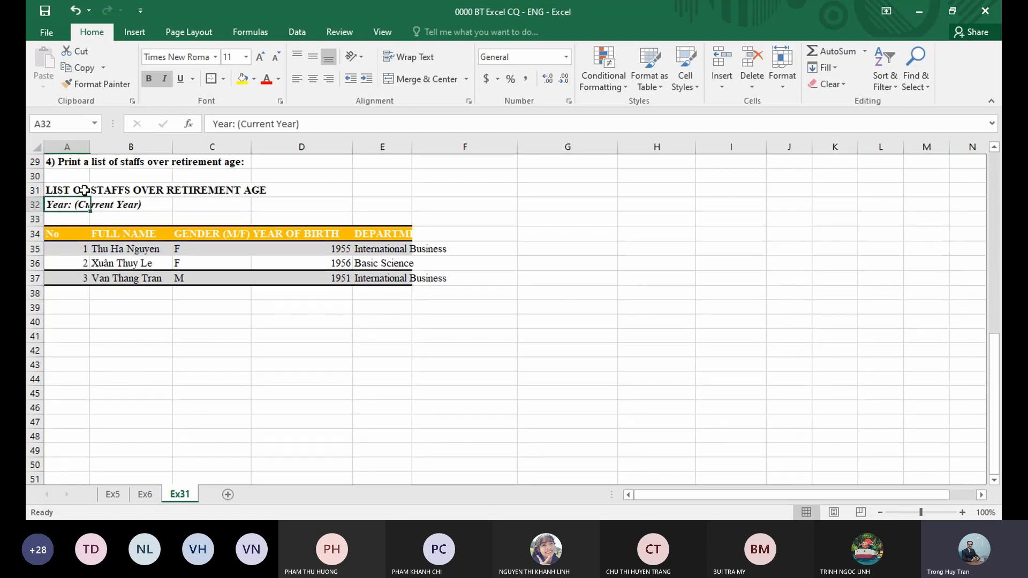
drag(299, 124, 238, 123)
text(2021)
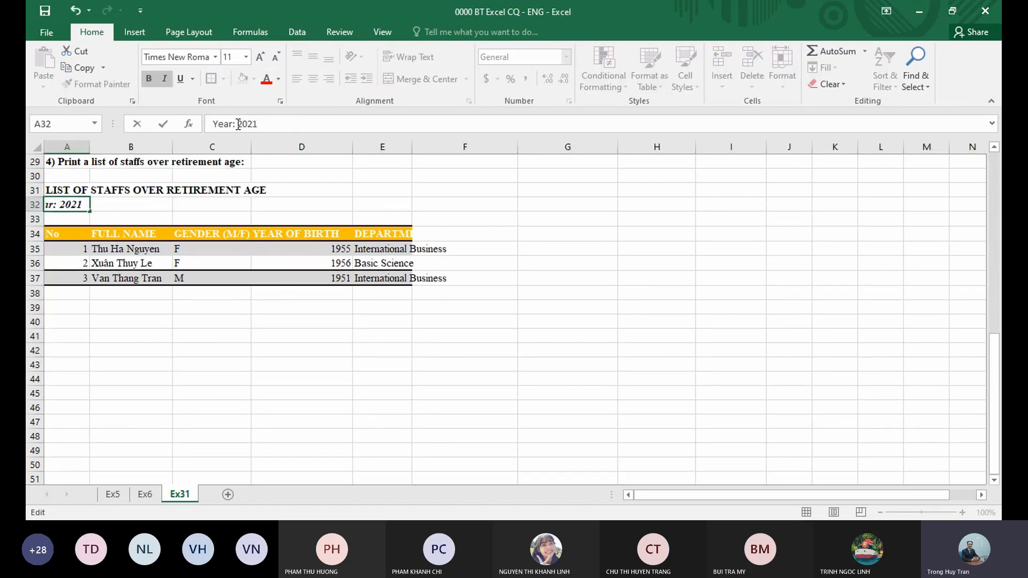
key(Return)
click(339, 361)
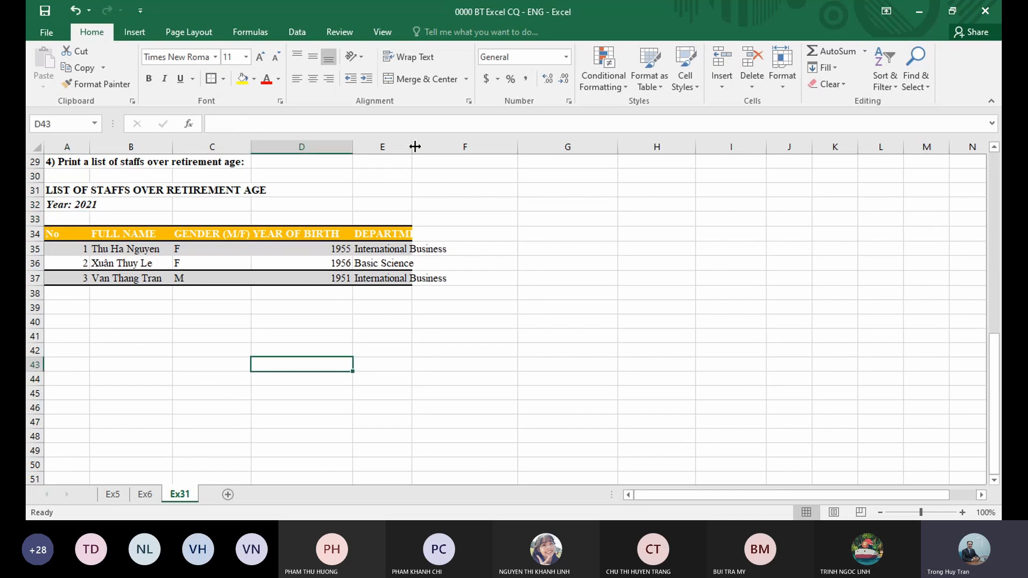
scroll(114, 320, up, 2)
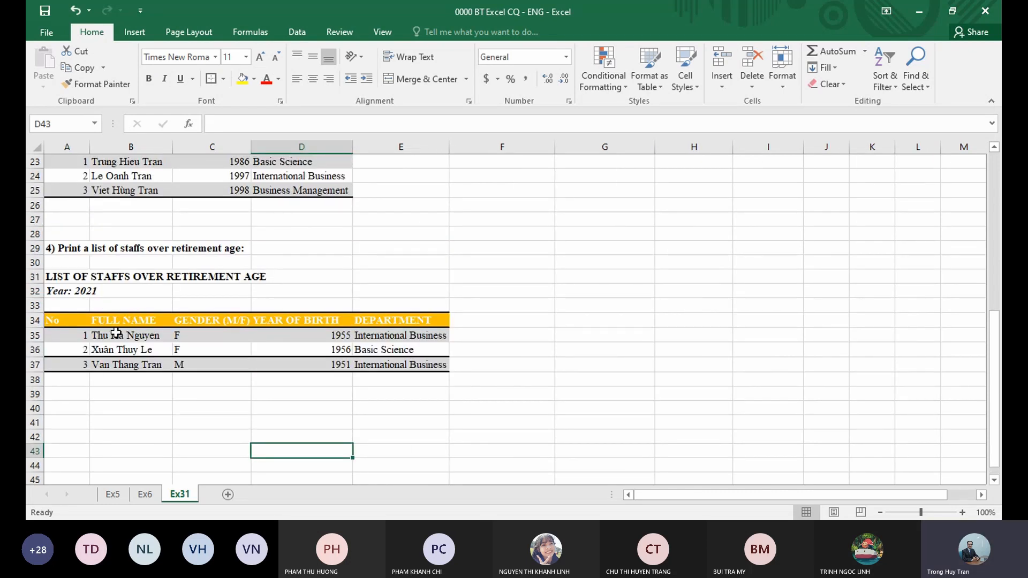
- Format the retirement list A34:E37 as a table with headers
drag(55, 320, 423, 365)
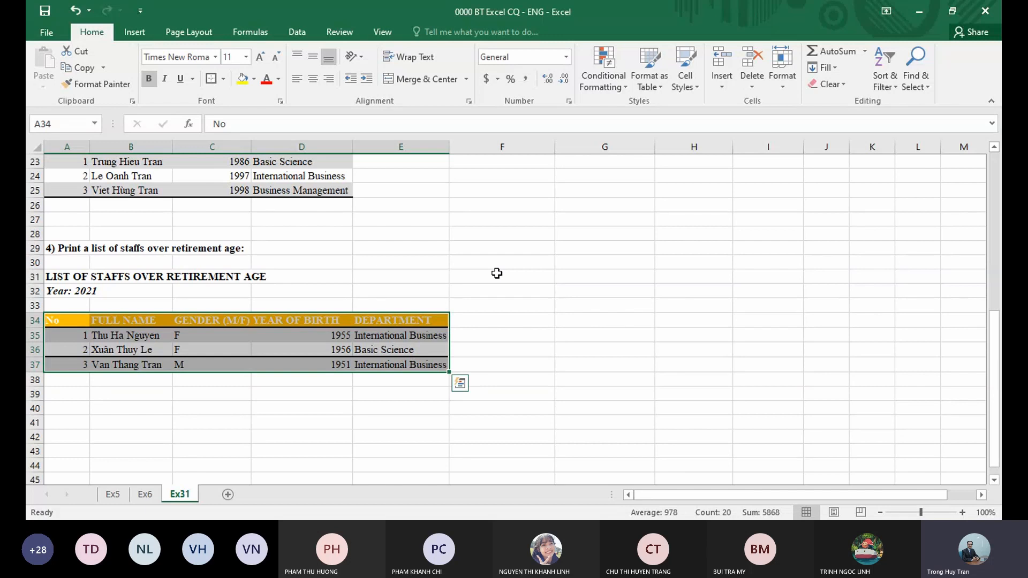
click(649, 80)
click(704, 301)
click(558, 298)
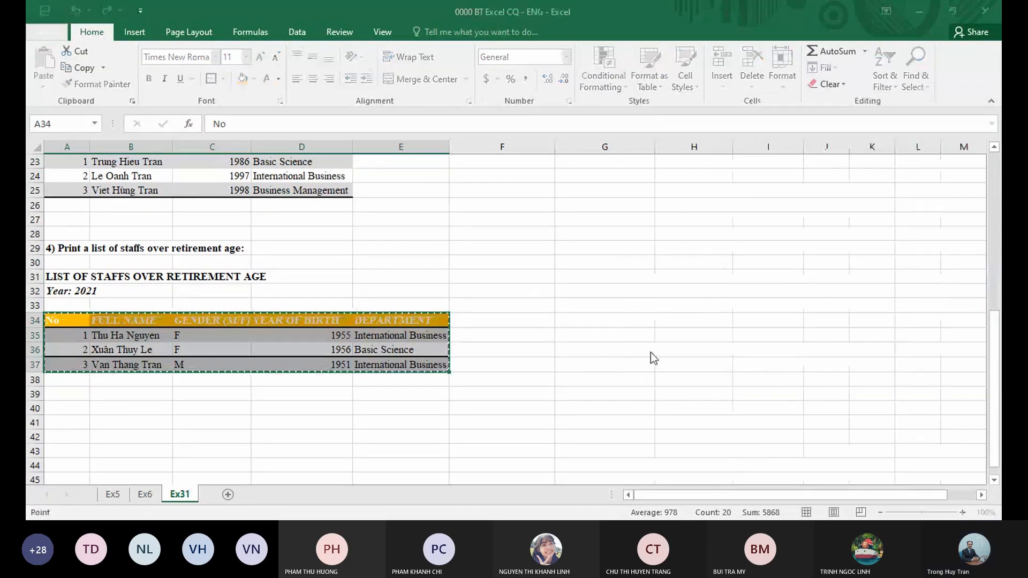
click(530, 320)
click(413, 262)
- Clear the AGE and GENDER (M/F) filters from the main staff table
scroll(397, 300, up, 7)
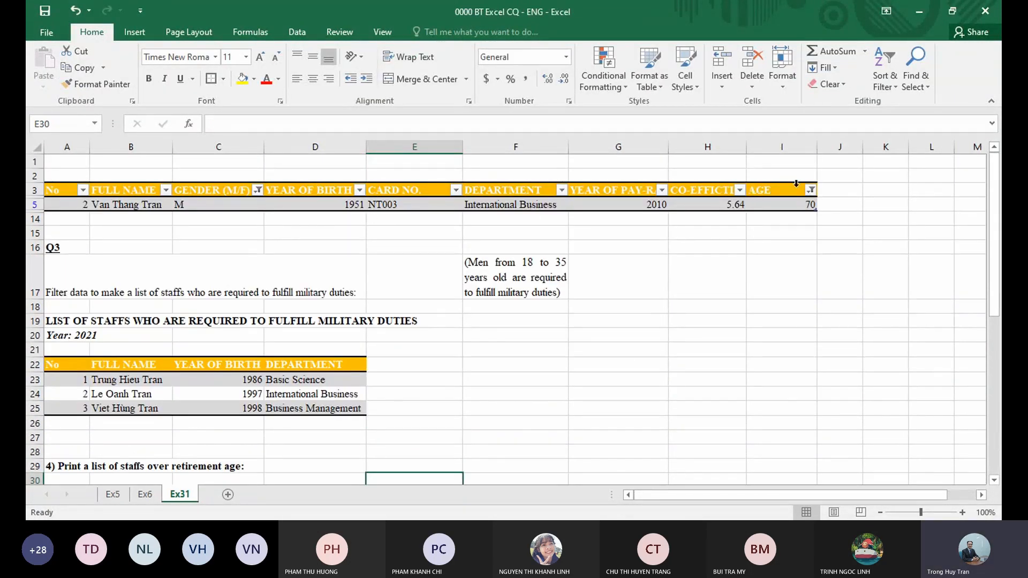
click(811, 190)
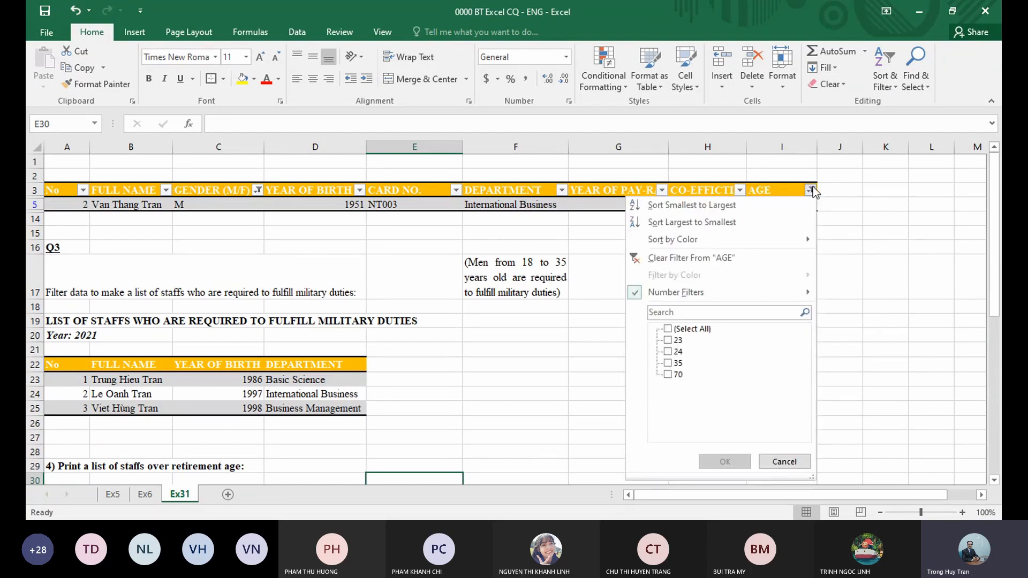
click(725, 258)
click(257, 190)
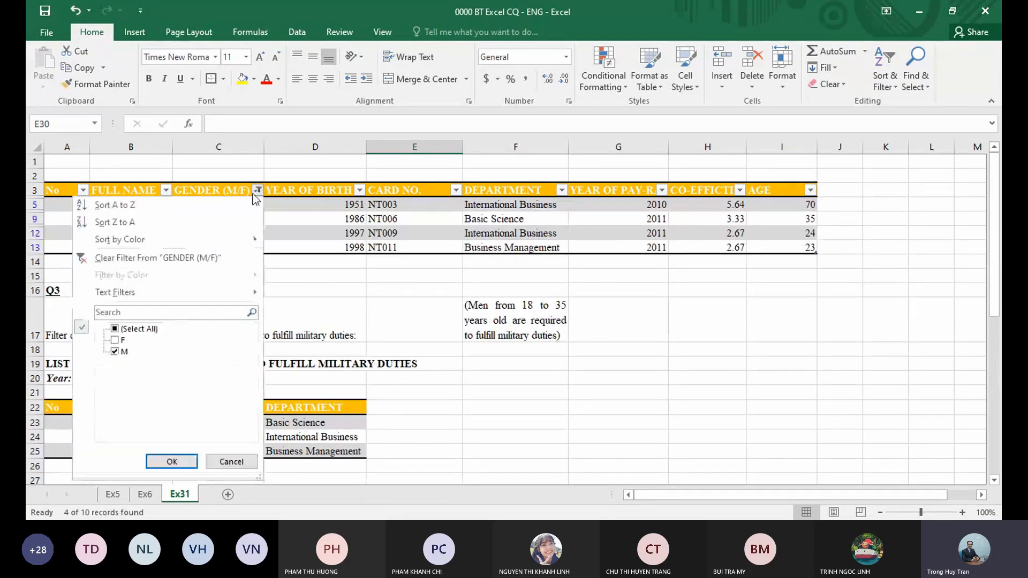
click(172, 260)
click(375, 318)
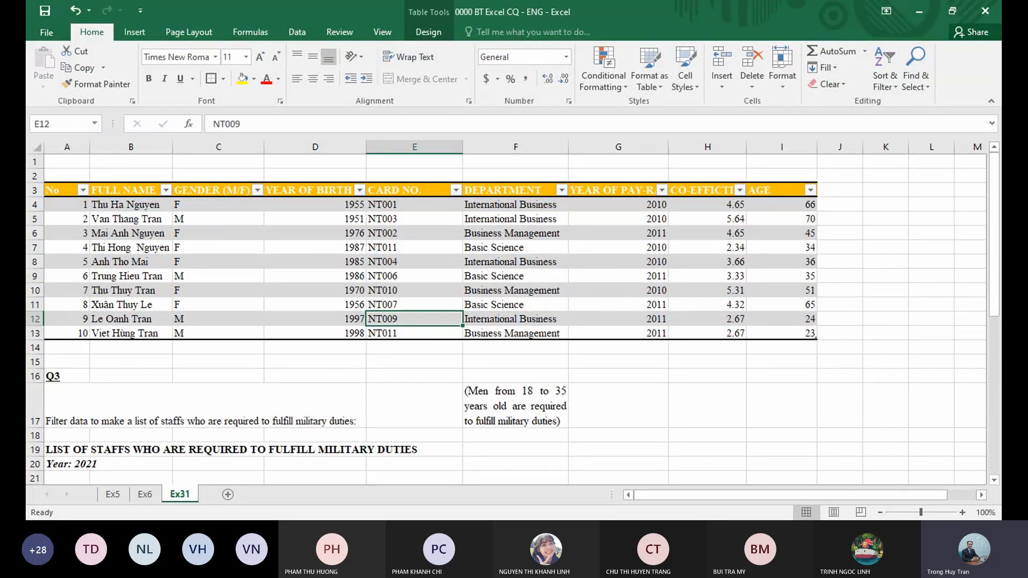
- Review the income tables and the pivot summary on the Ex6 sheet, and return to the Ex31 sheet
click(410, 371)
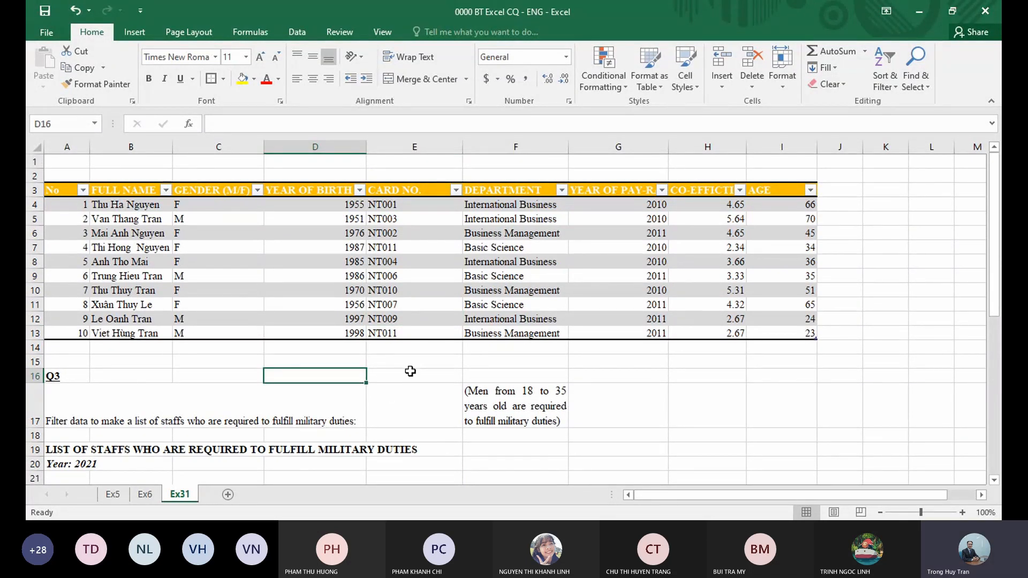
click(353, 261)
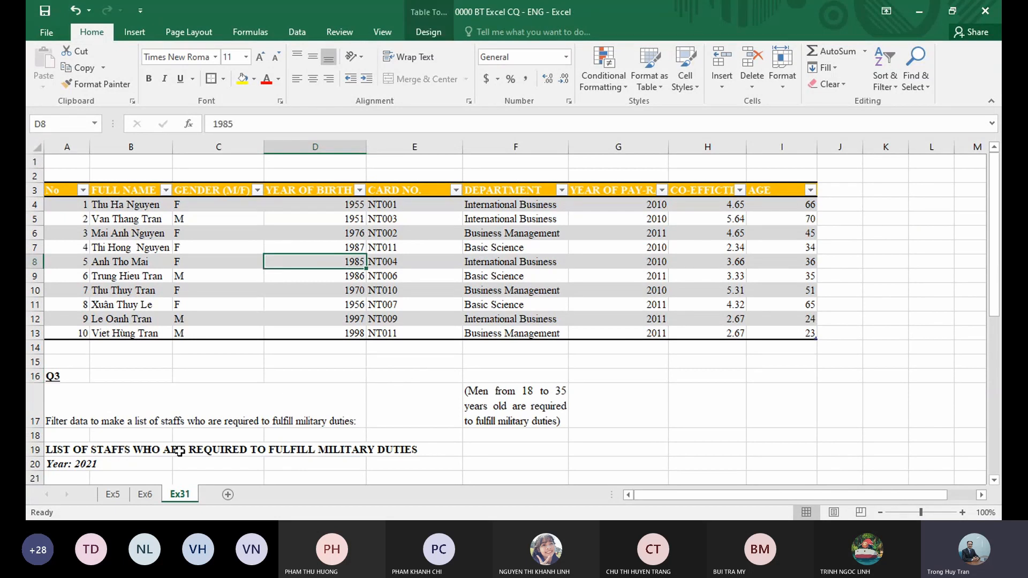
click(145, 494)
scroll(363, 408, down, 3)
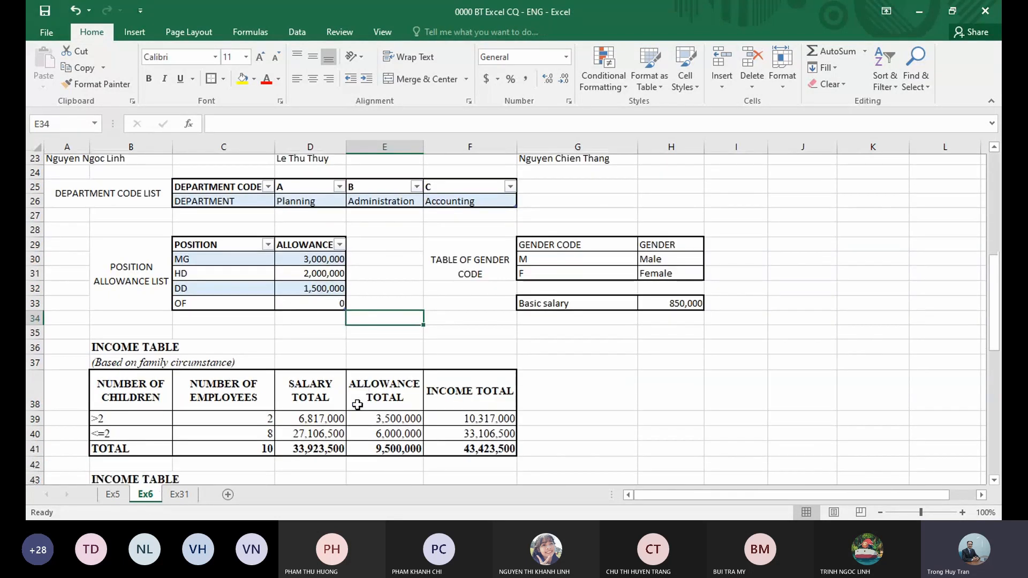
scroll(357, 405, down, 6)
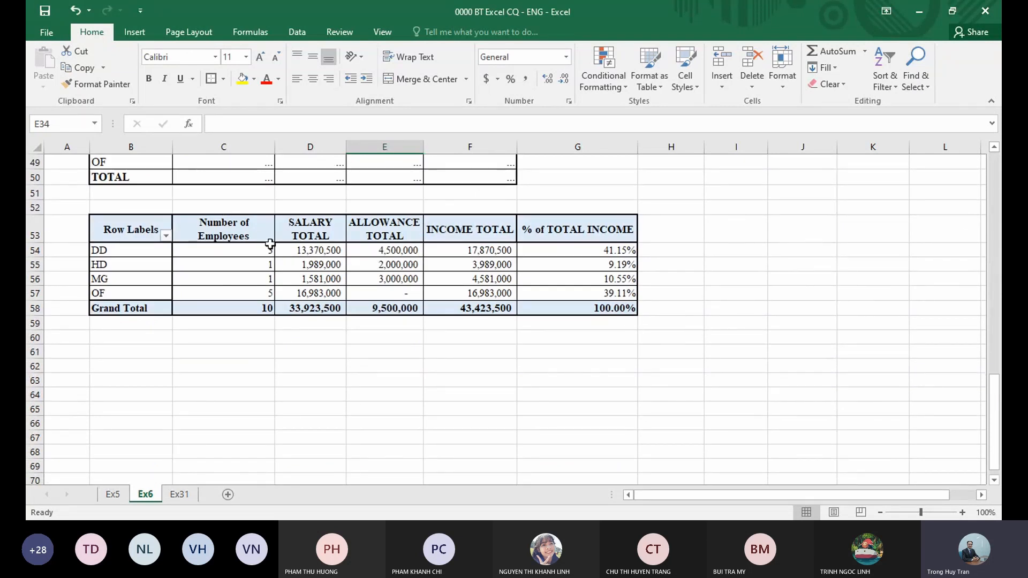
click(180, 493)
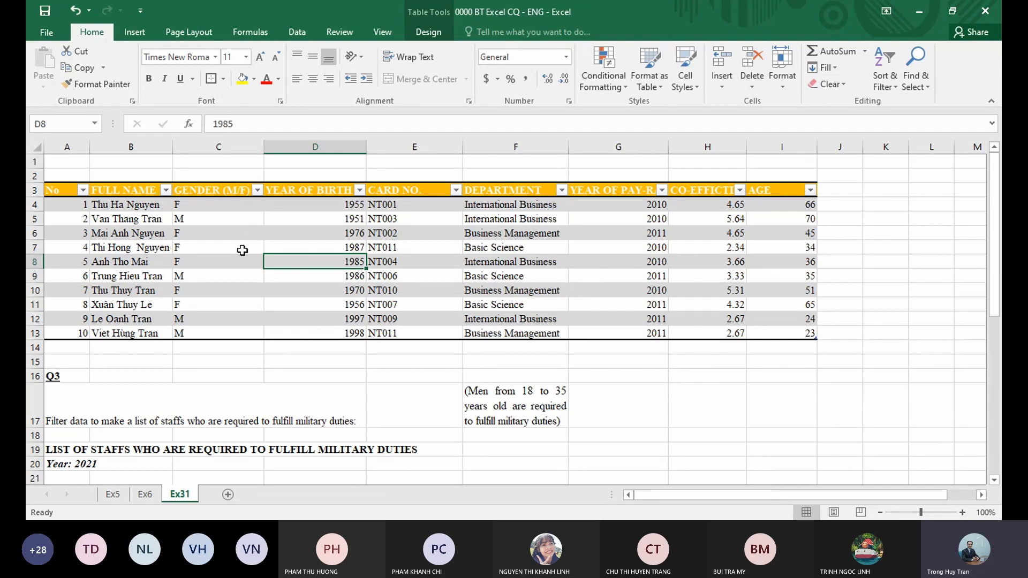
click(507, 261)
click(241, 266)
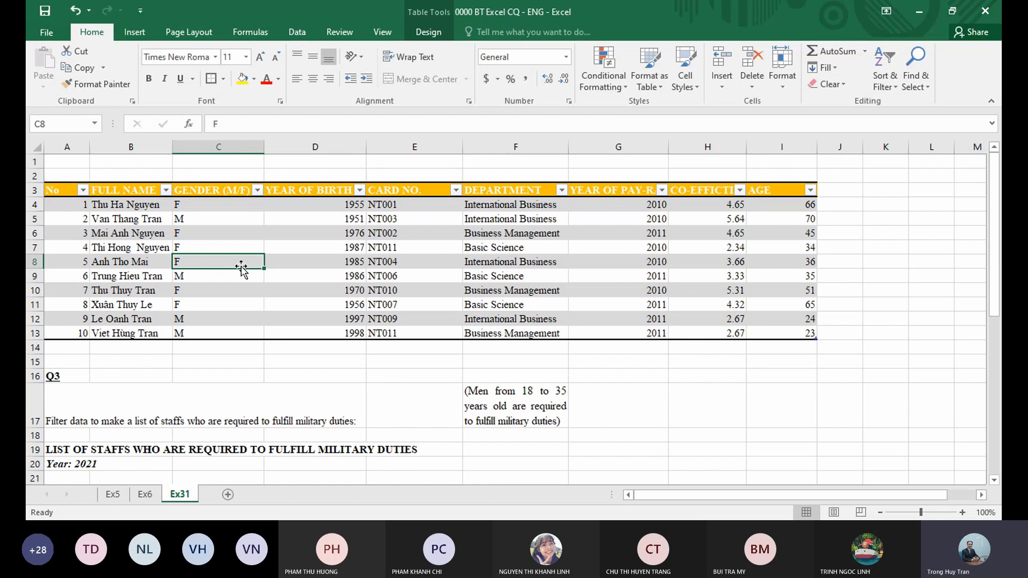
scroll(241, 269, down, 1)
scroll(241, 270, up, 1)
click(242, 271)
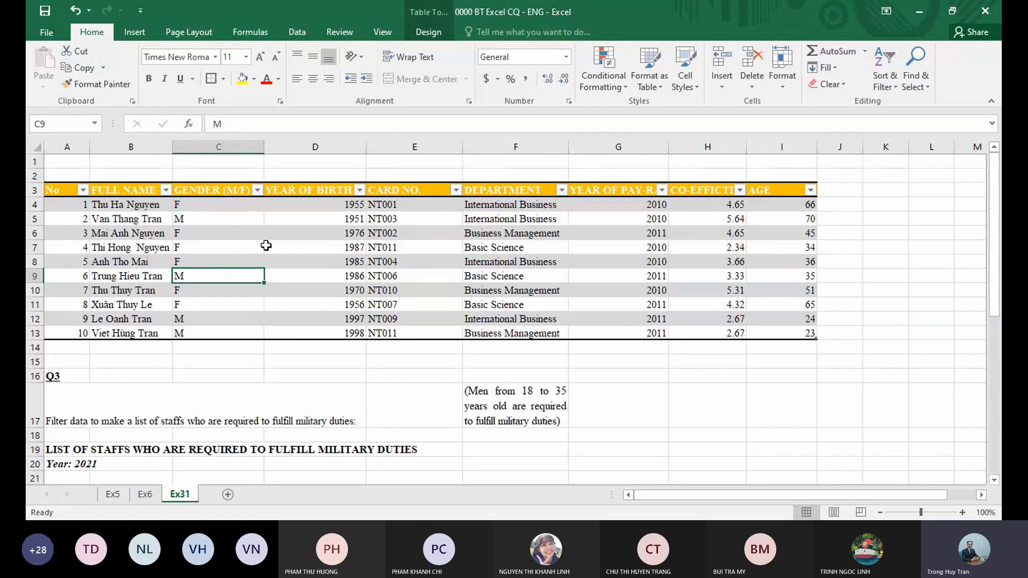
click(198, 248)
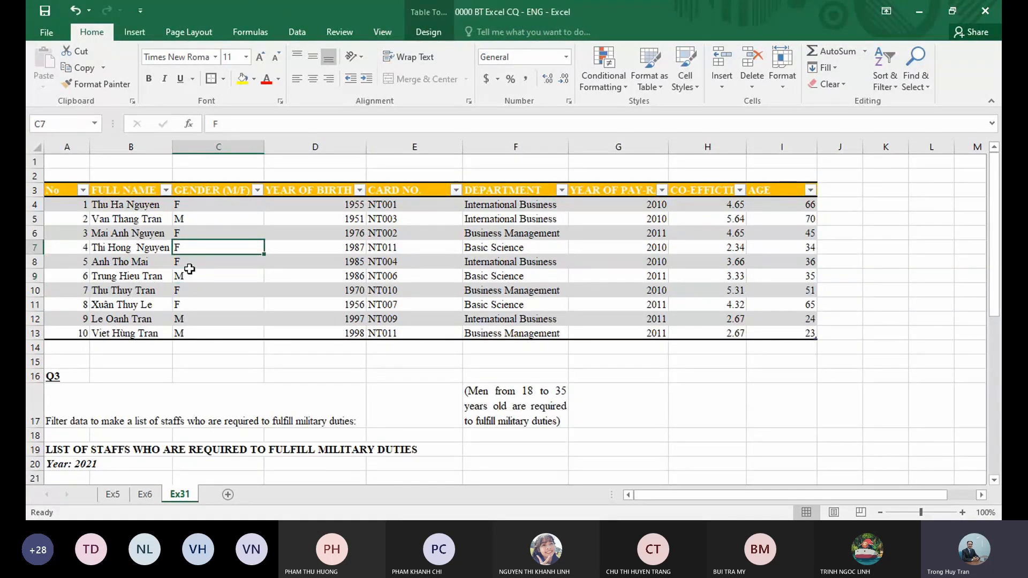
click(150, 274)
- Insert a PivotTable based on the main staff table (Table1) at cell B43 of the existing worksheet, below Q10
click(253, 275)
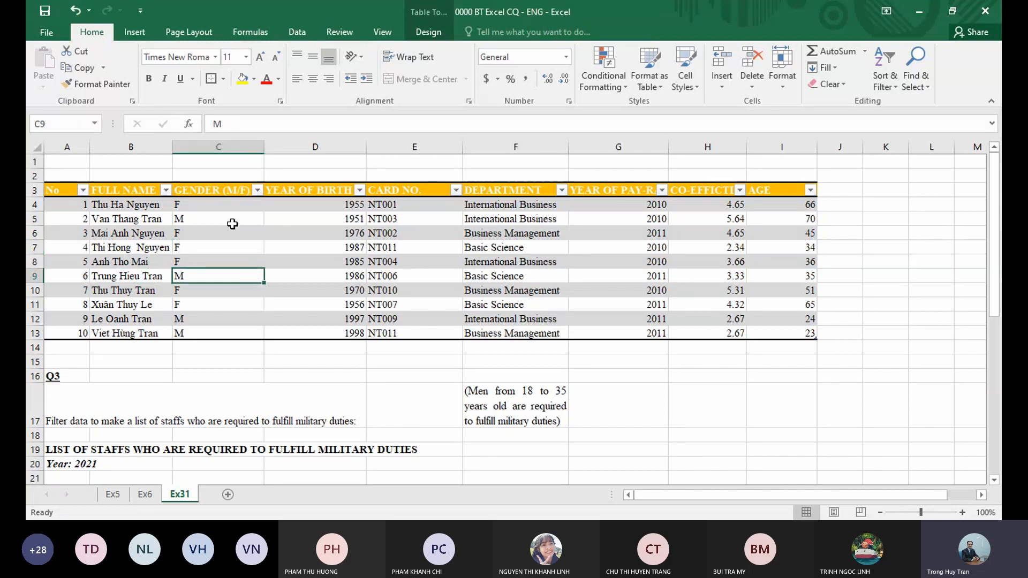
click(140, 33)
click(46, 76)
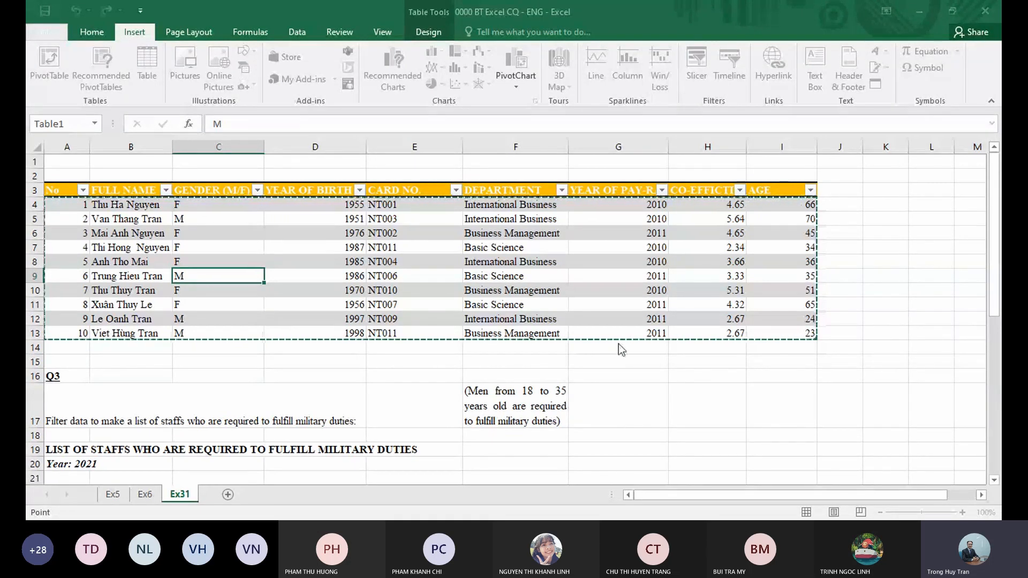
click(563, 371)
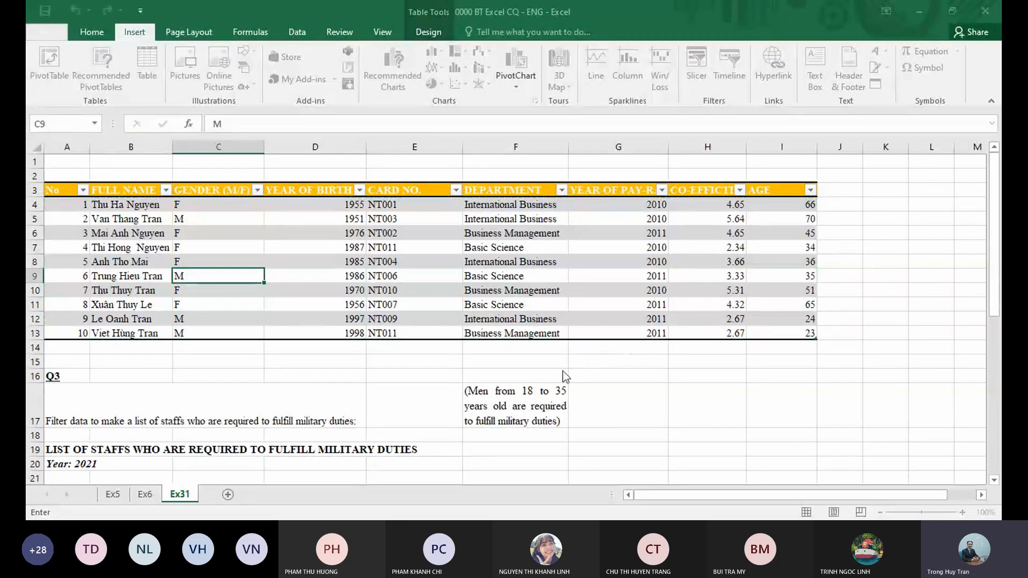
scroll(303, 372, down, 12)
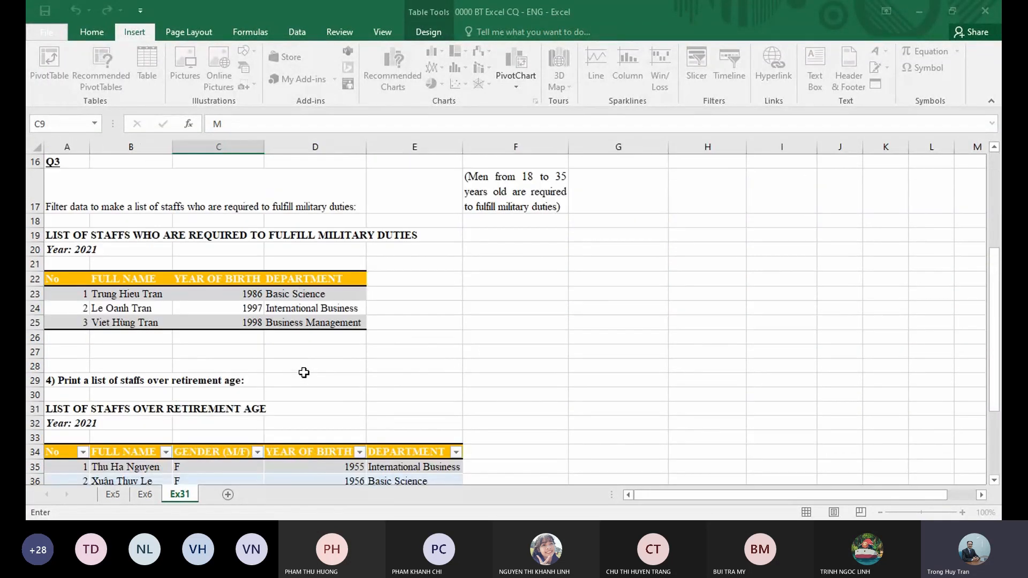
click(126, 249)
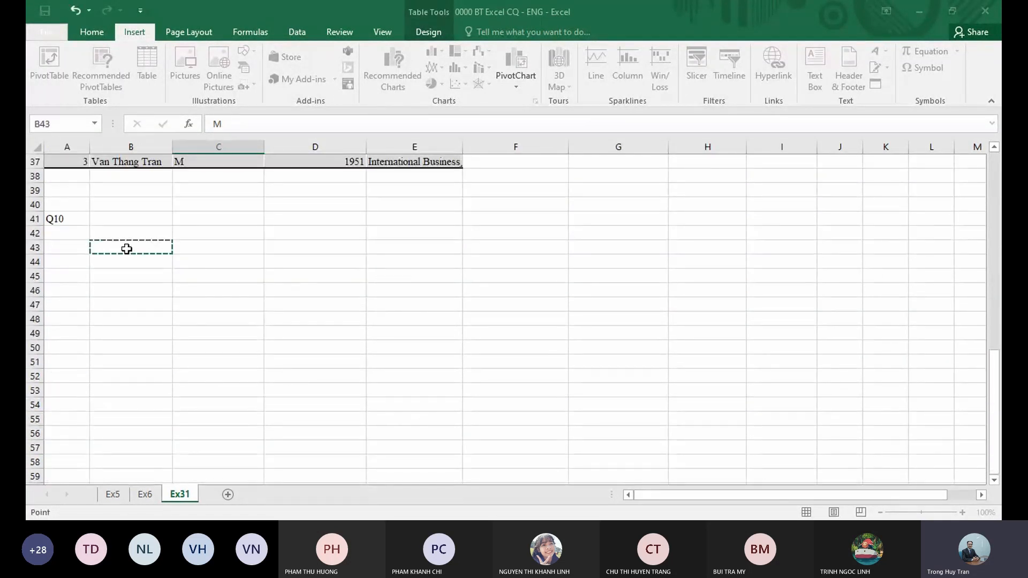
click(591, 430)
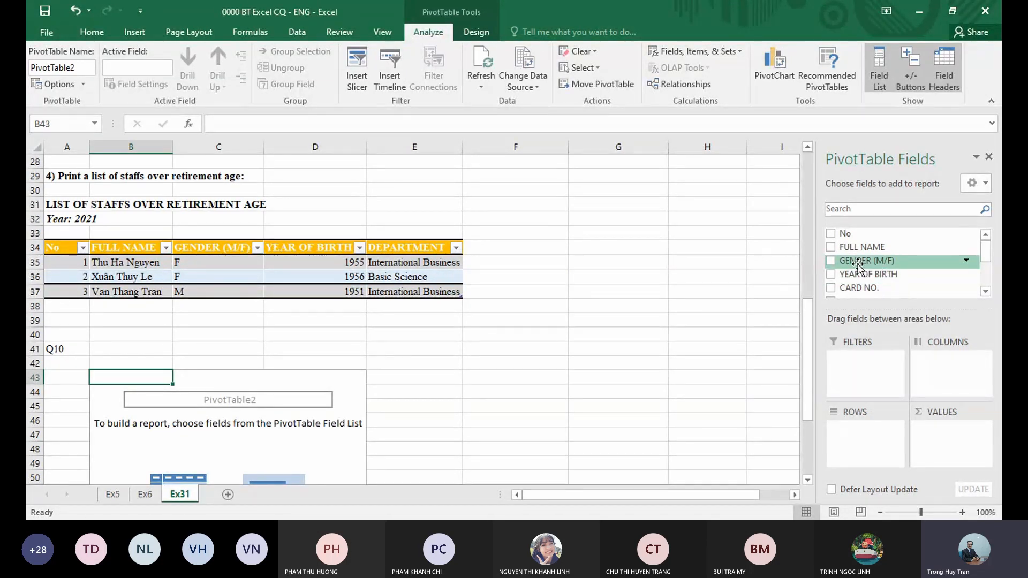
- Use GENDER (M/F) as the PivotTable's row field and add its count as the value field
drag(859, 265, 849, 428)
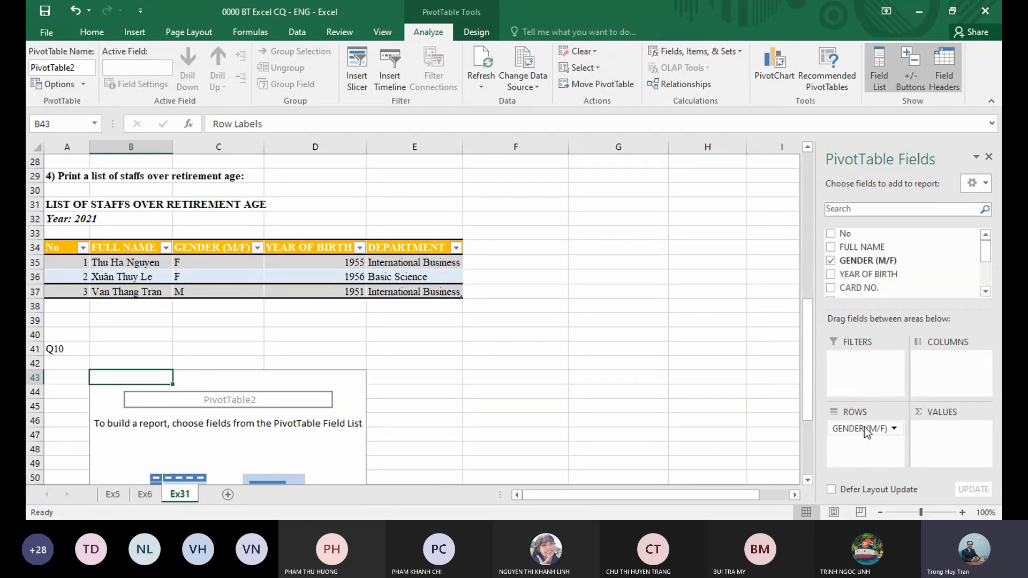
drag(857, 265, 953, 435)
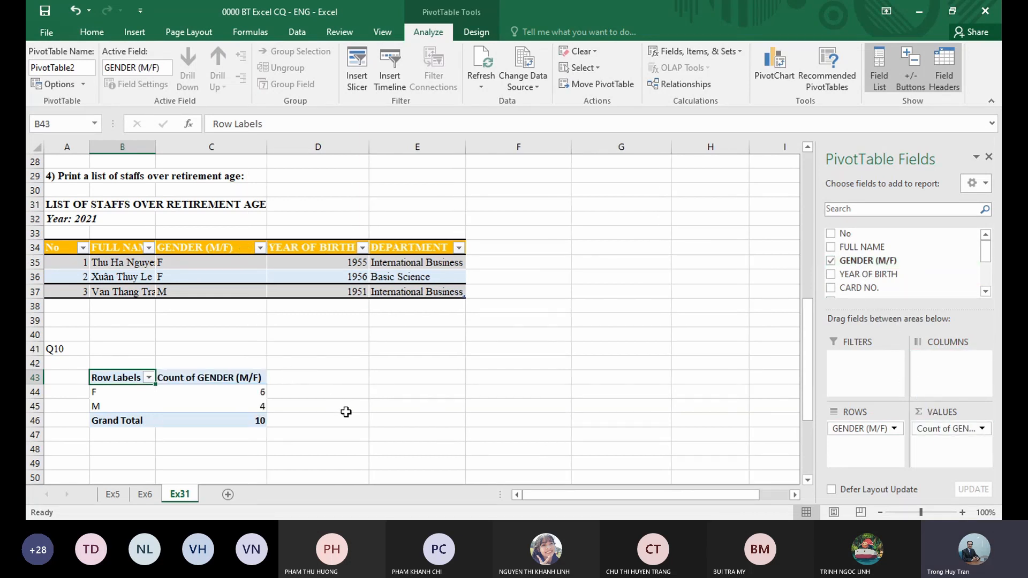
click(215, 393)
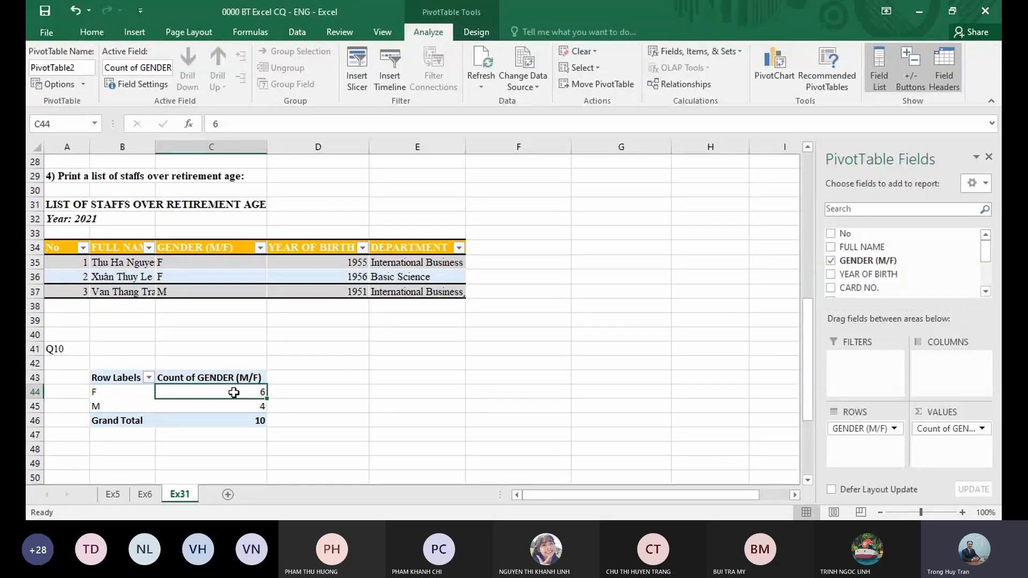
click(241, 406)
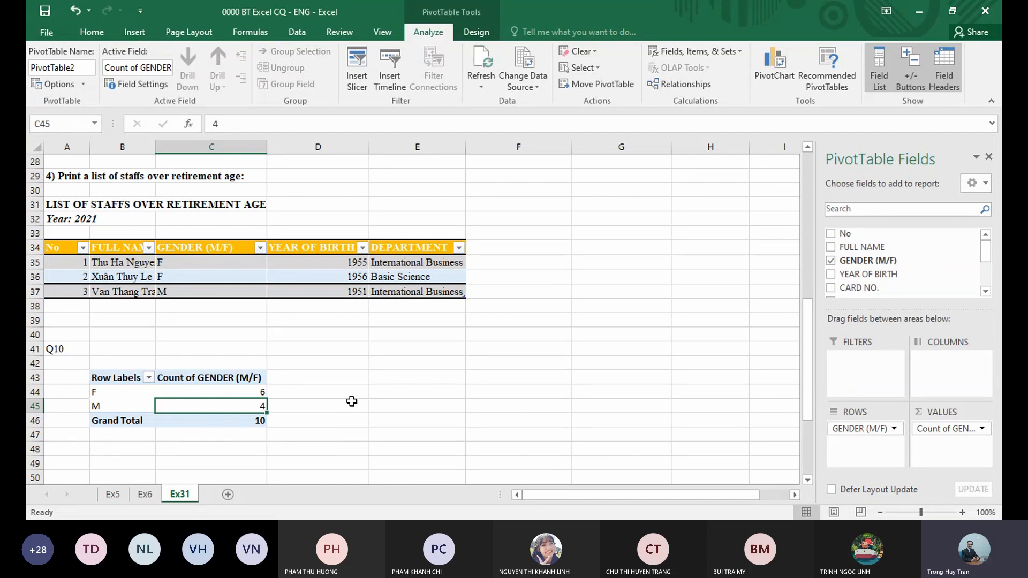
- Enter the label Q11 in cell A48 below the gender PivotTable
click(318, 449)
key(Home)
text(Q11)
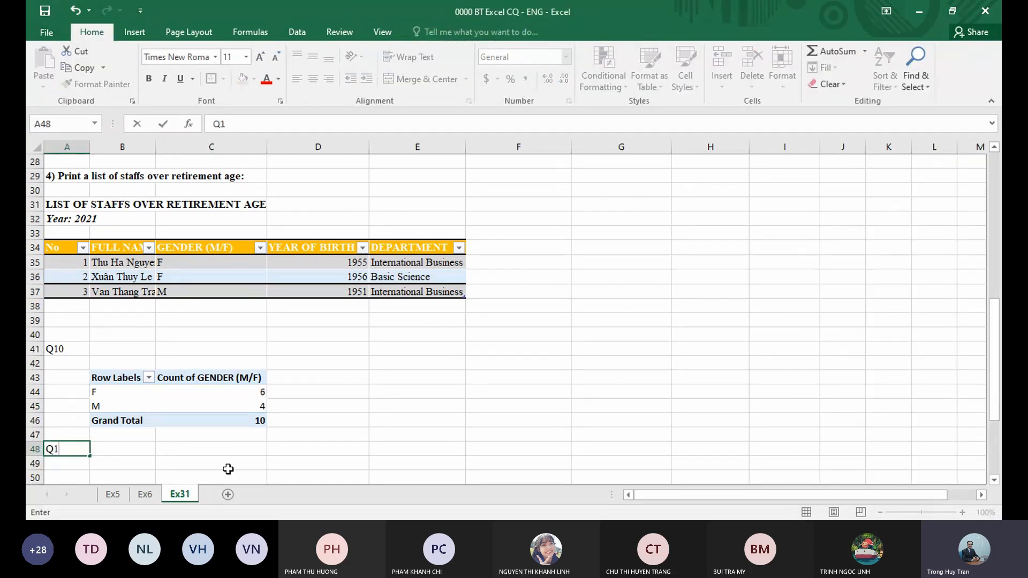
key(Return)
scroll(228, 469, down, 2)
- Examine the GENDER (M/F) and DEPARTMENT columns of the main staff table as source fields for Q11
click(135, 378)
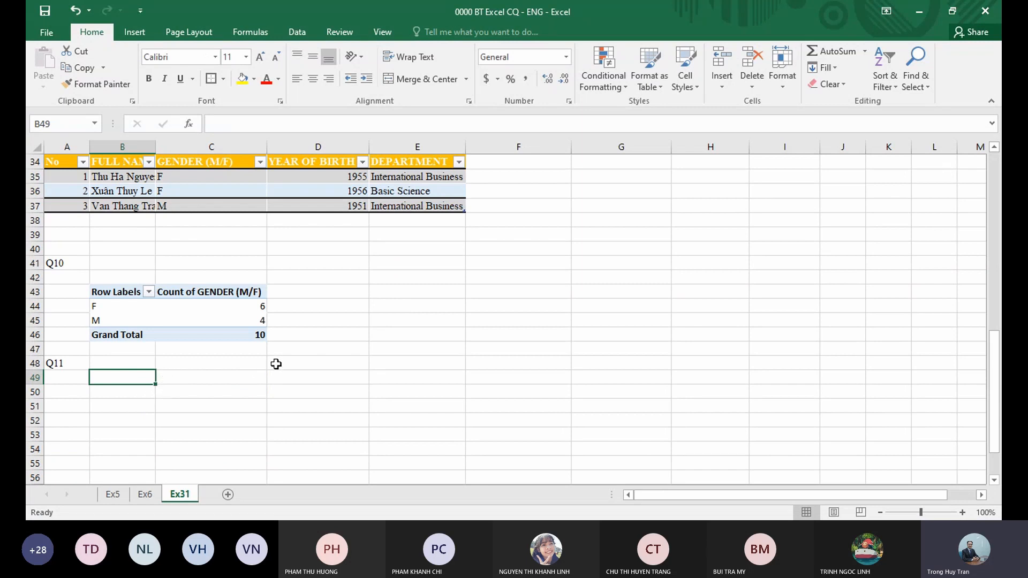
scroll(315, 368, up, 11)
click(205, 204)
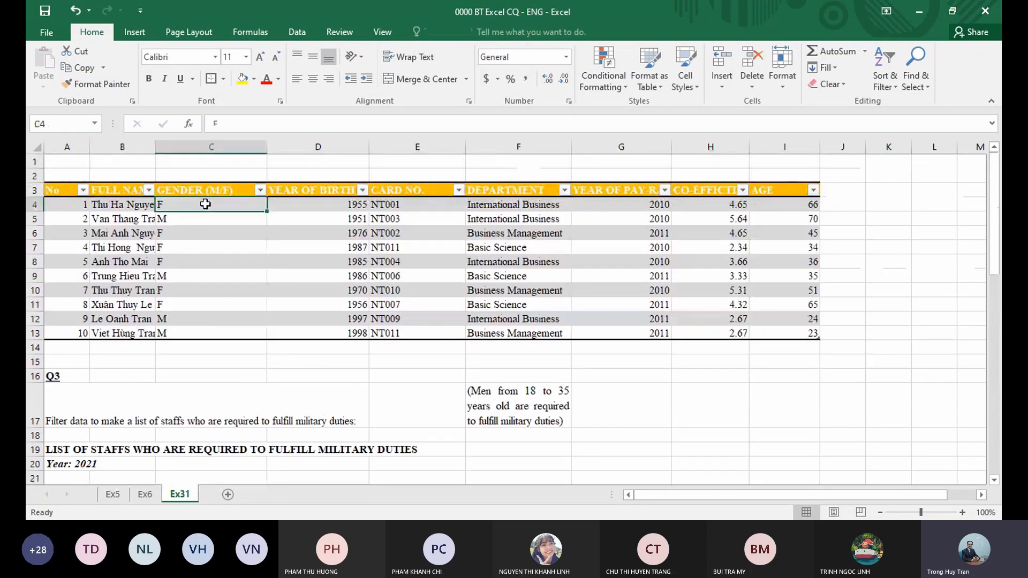
click(214, 260)
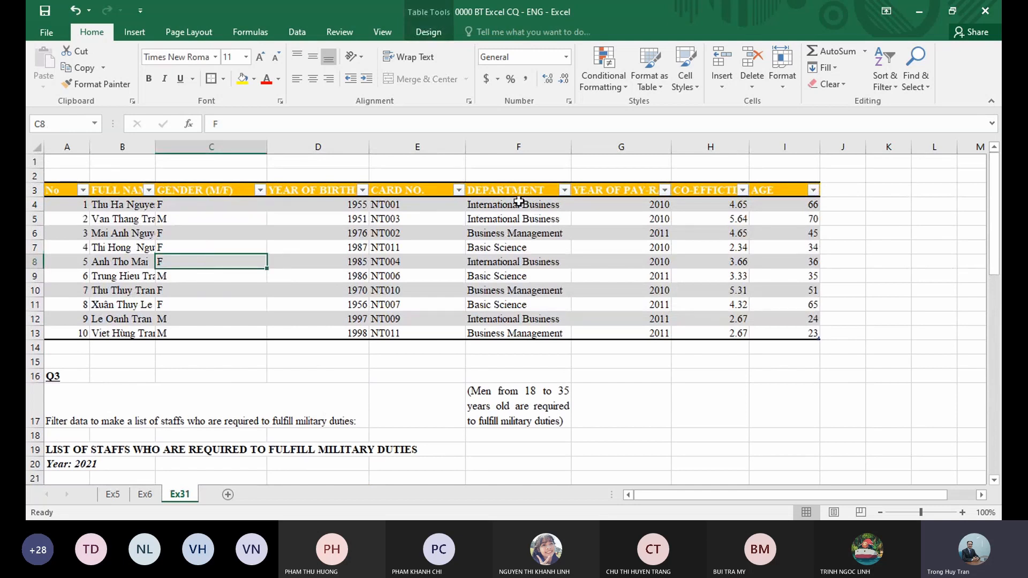
click(522, 236)
click(523, 306)
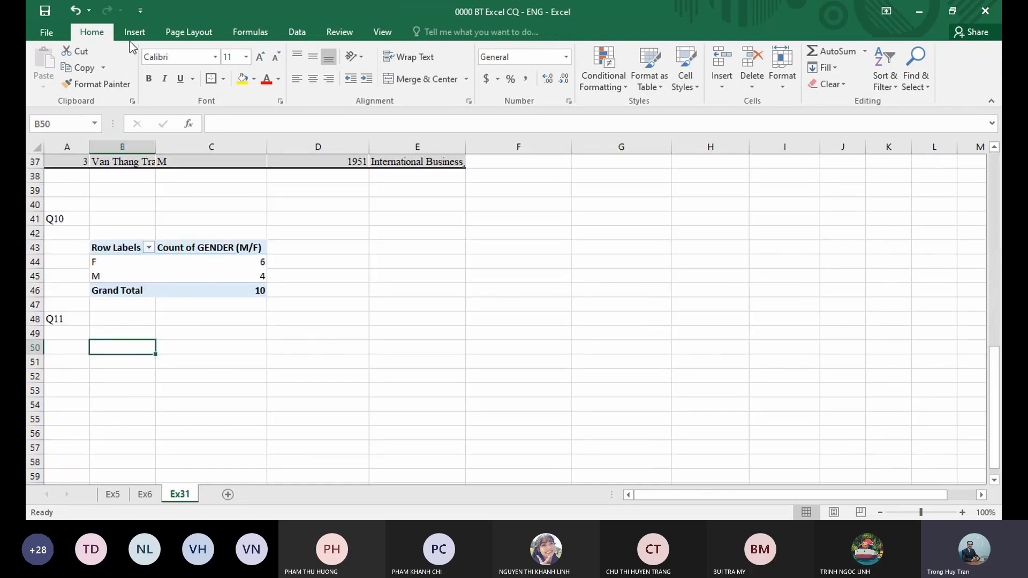
- Insert a PivotTable based on the main staff table at cell B50 of the existing worksheet, below Q11
click(135, 32)
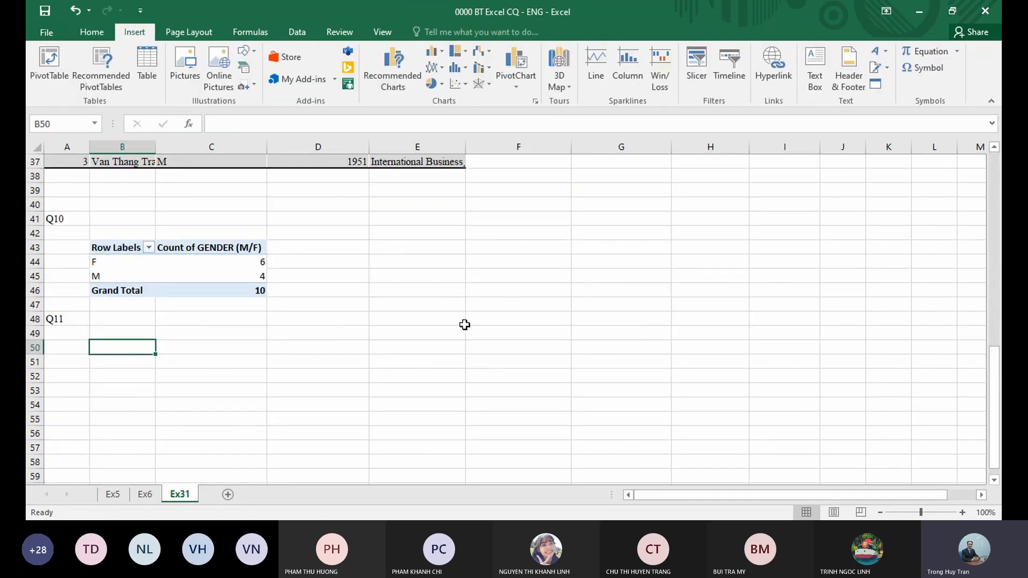
scroll(466, 296, up, 12)
click(257, 275)
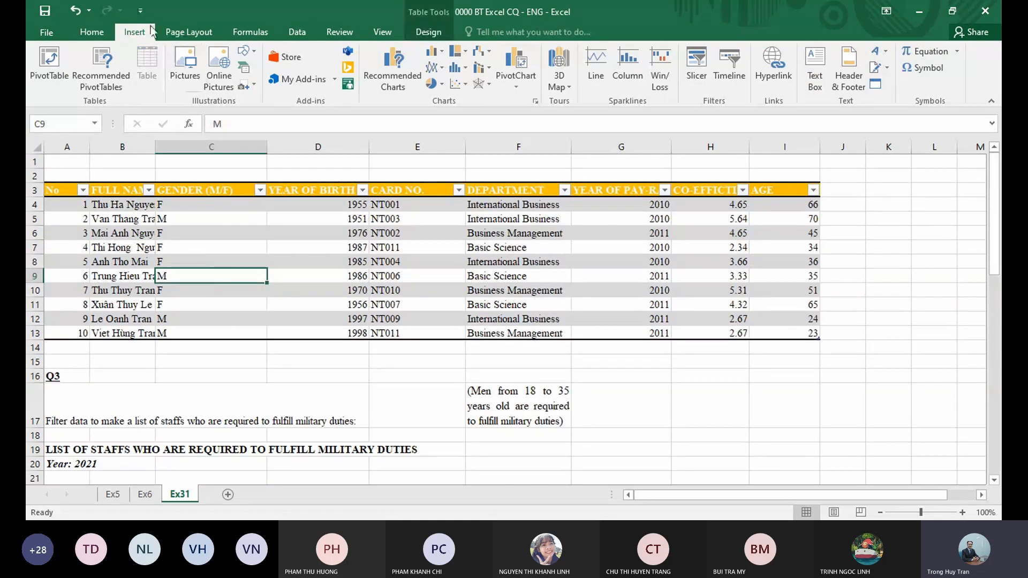
click(40, 67)
click(630, 381)
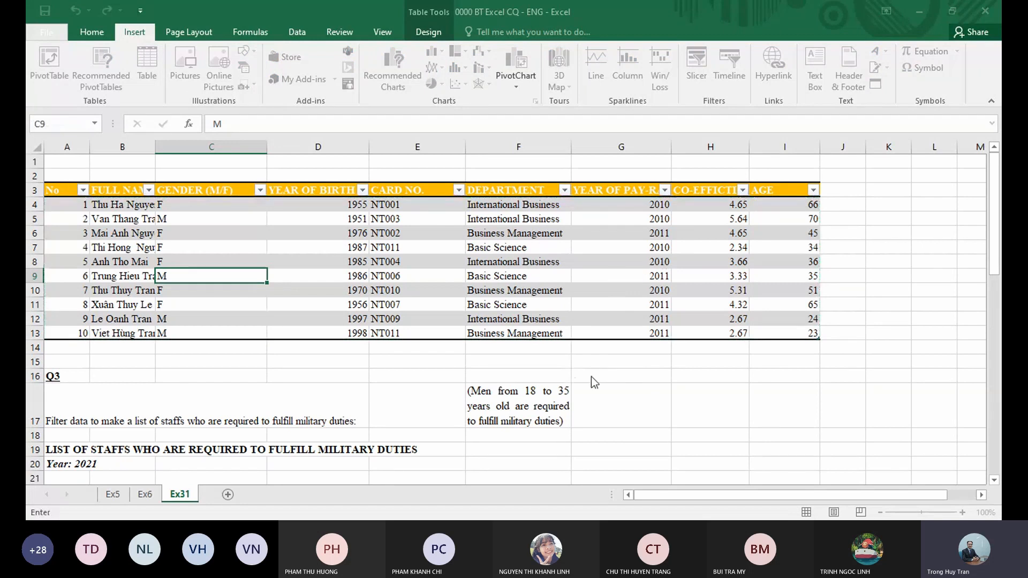
scroll(155, 385, down, 11)
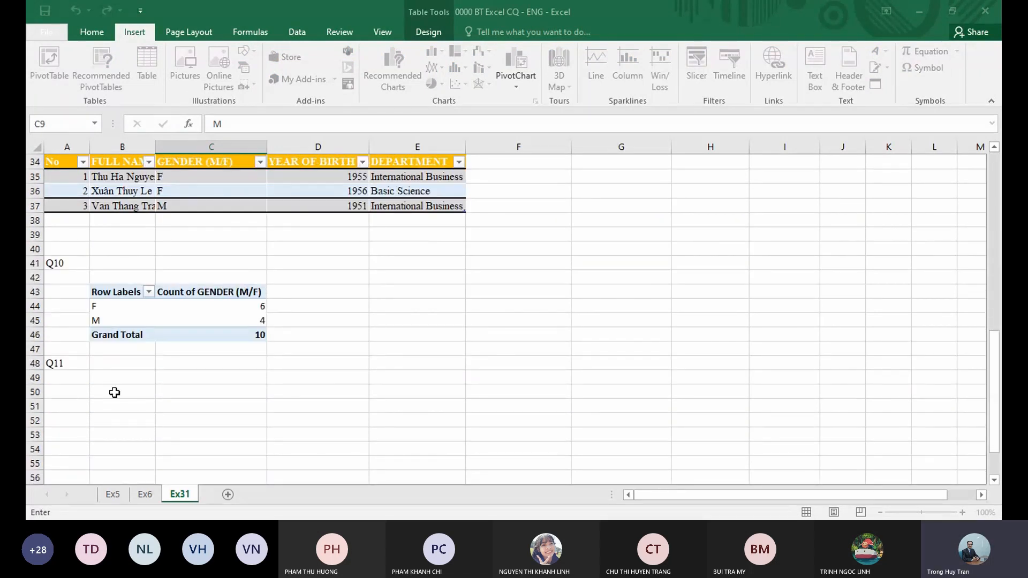
click(114, 392)
click(703, 430)
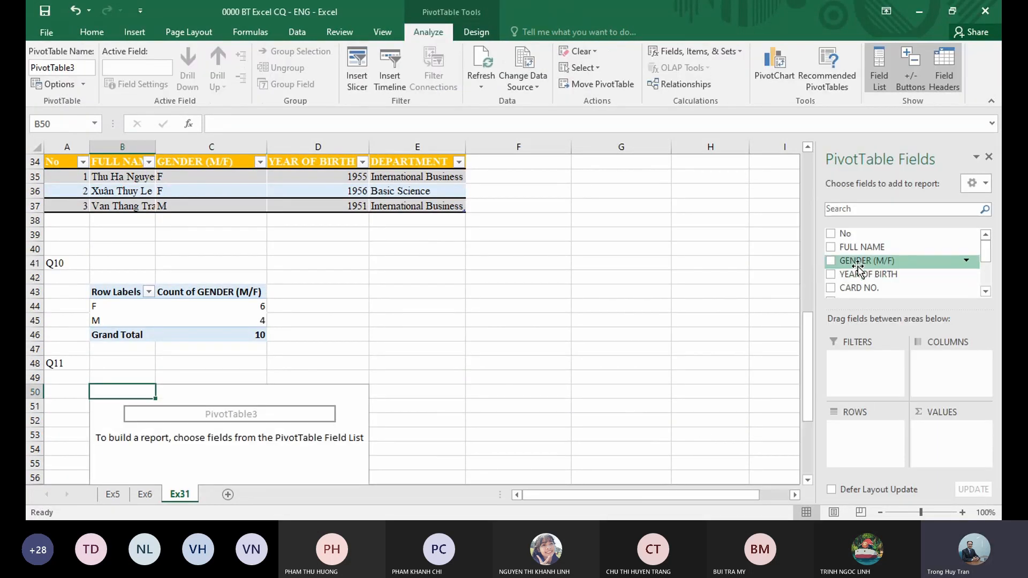
- Lay out the Q11 PivotTable with GENDER (M/F) as rows, its count as values and DEPARTMENT as columns
drag(857, 268, 930, 437)
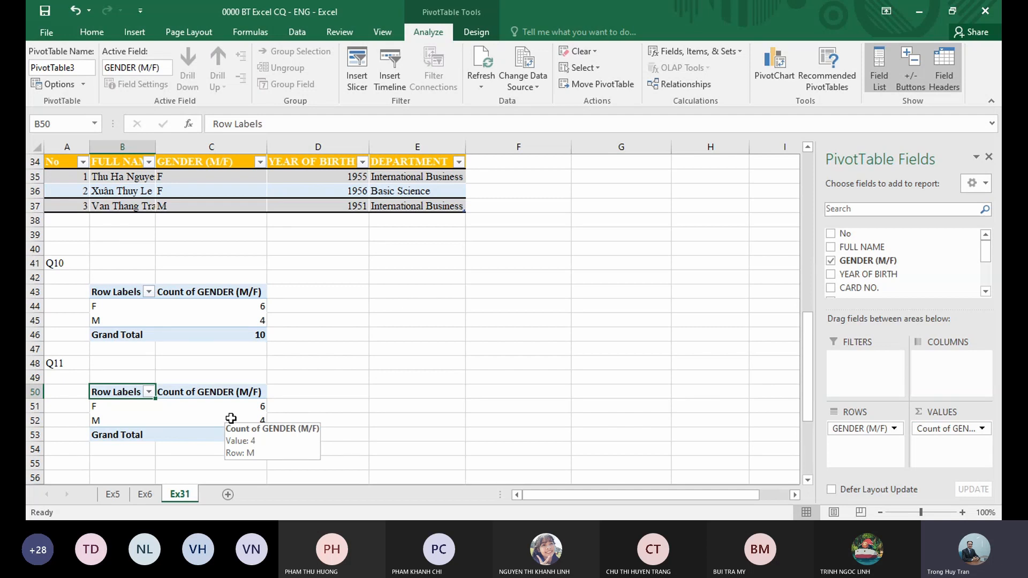
scroll(988, 283, down, 2)
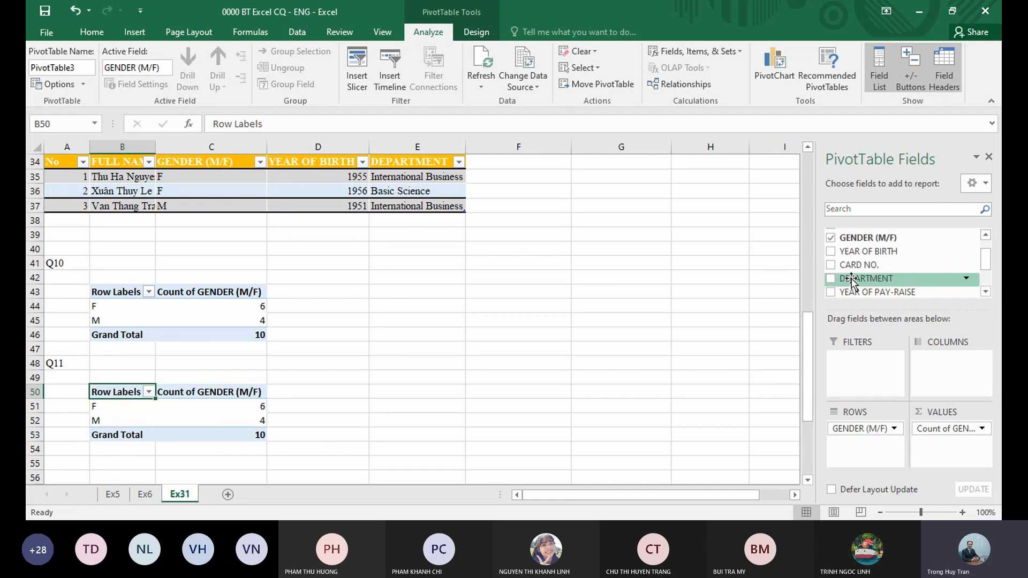
drag(851, 281, 937, 365)
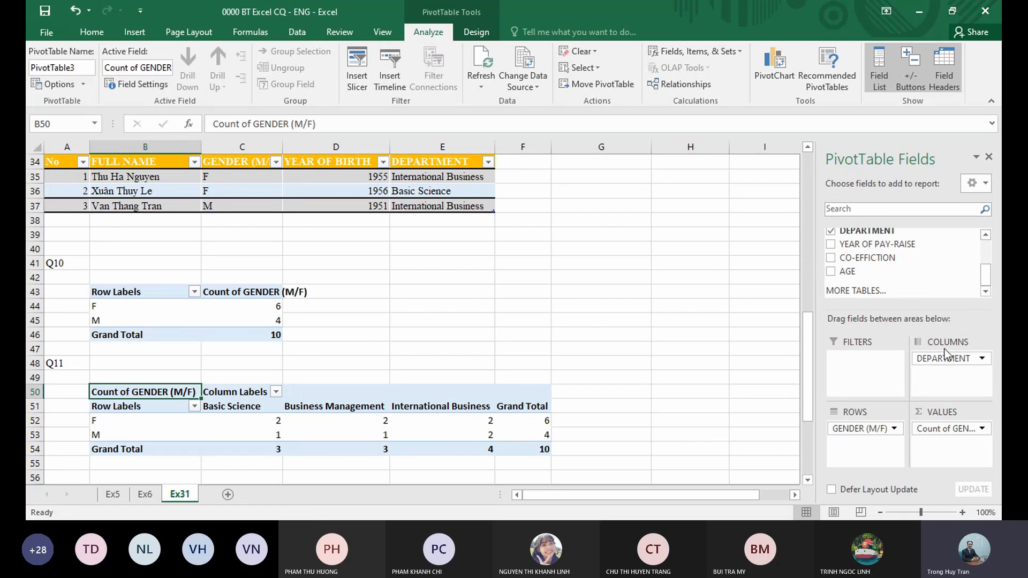
- Examine the department columns and gender counts in the Q11 PivotTable, and compare its field layout with the Q10 PivotTable
click(229, 405)
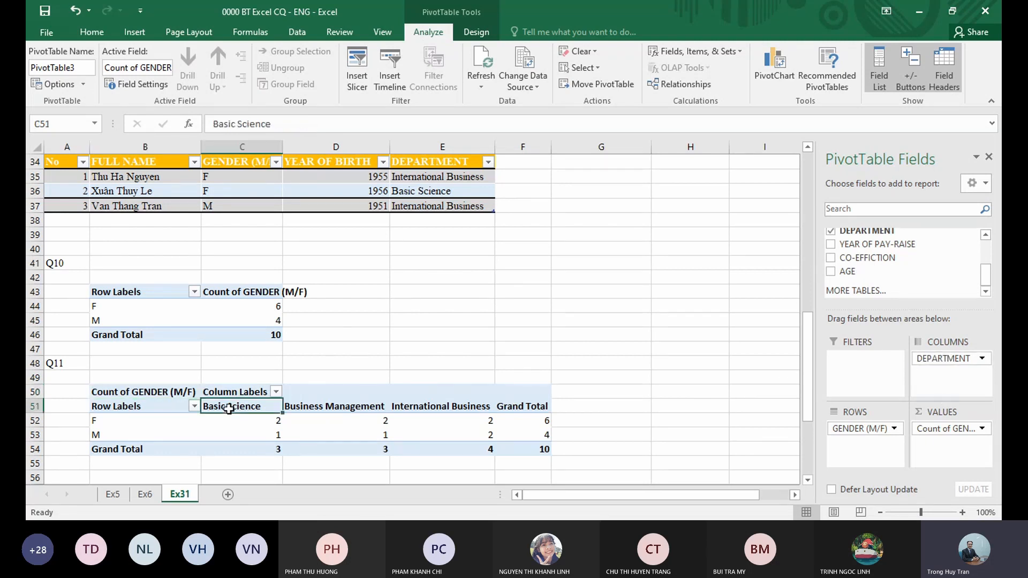
click(316, 406)
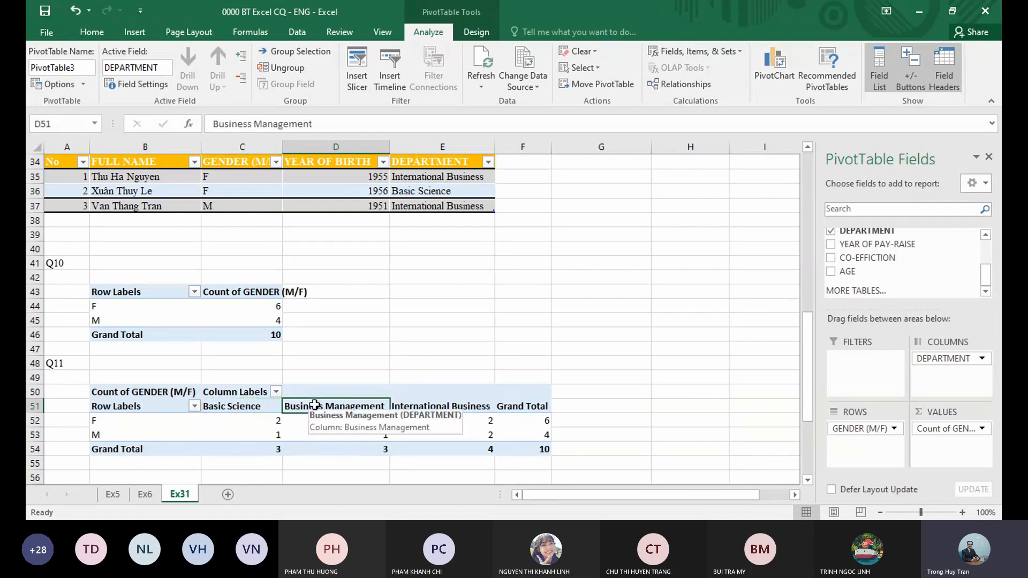
click(439, 406)
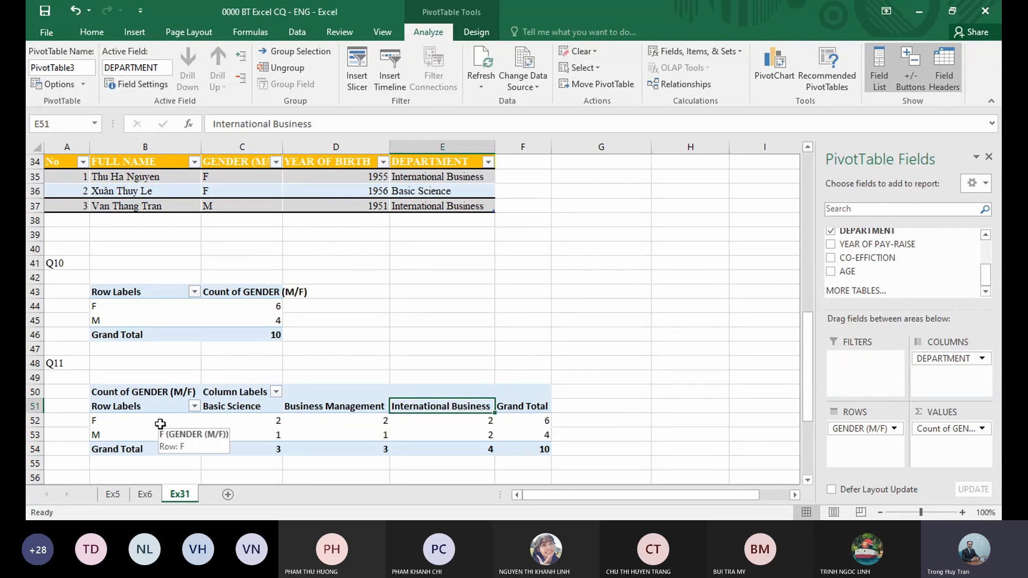
click(245, 422)
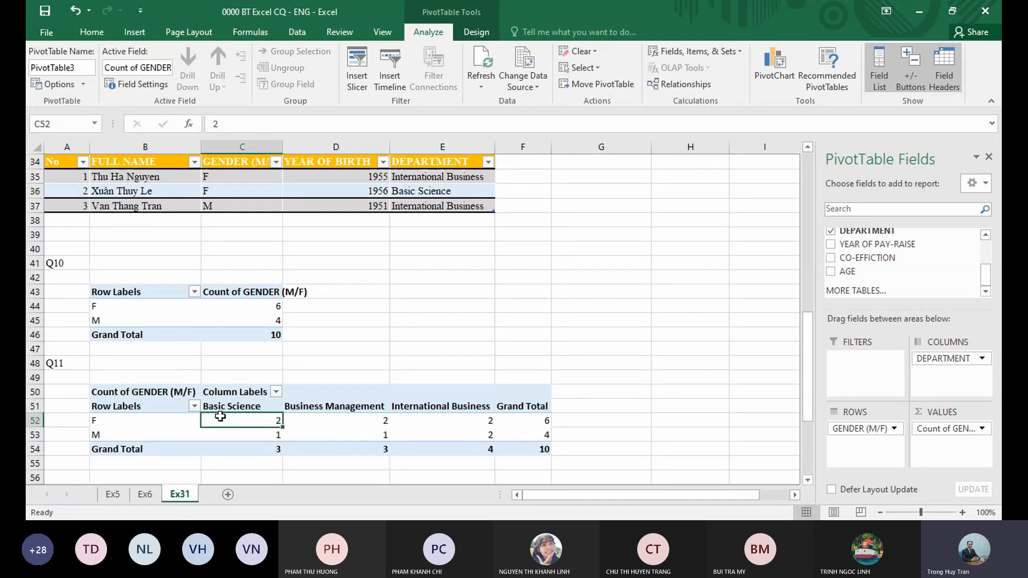
click(237, 435)
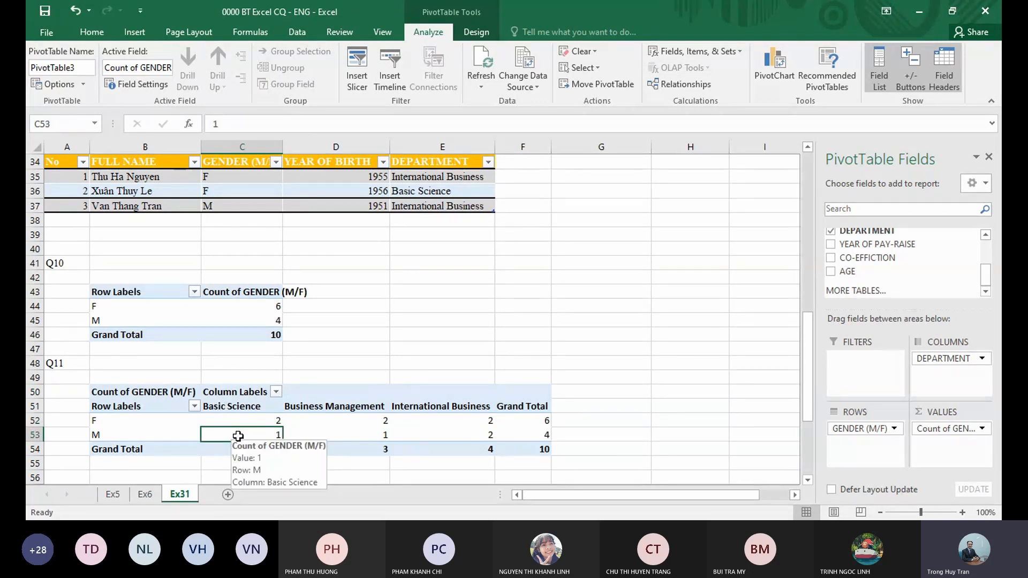
drag(144, 392, 523, 445)
drag(137, 293, 247, 336)
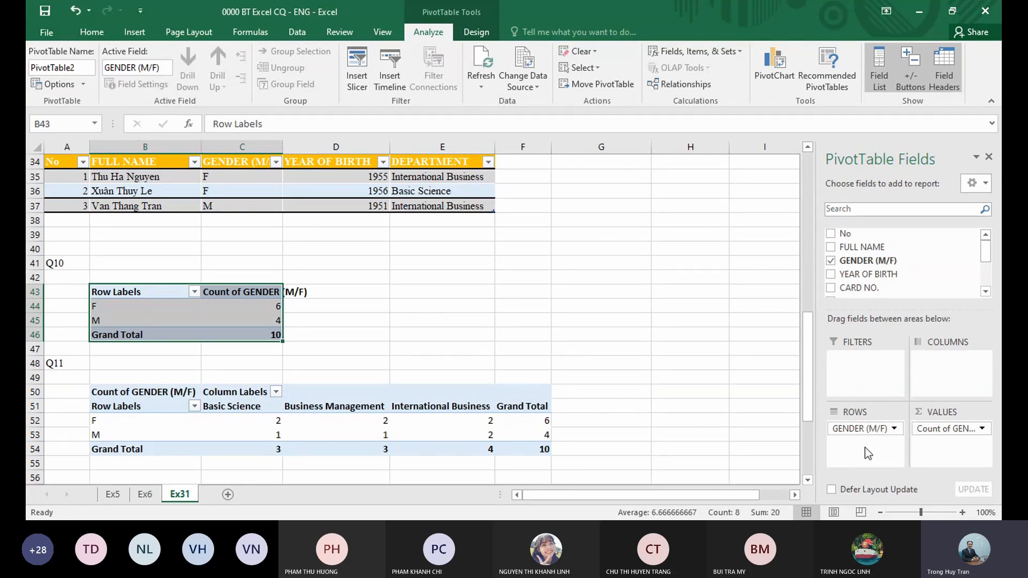
click(128, 392)
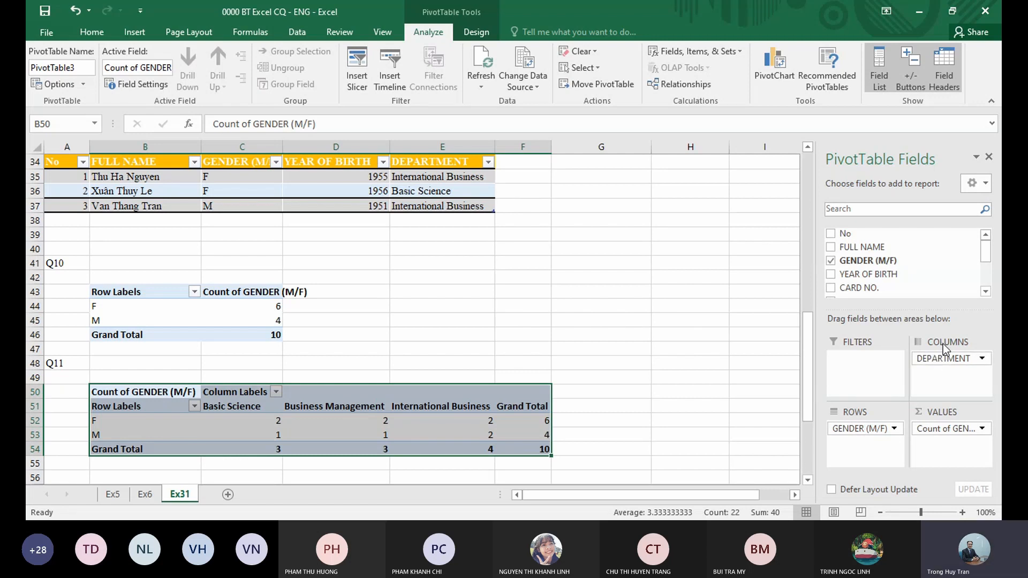
click(423, 341)
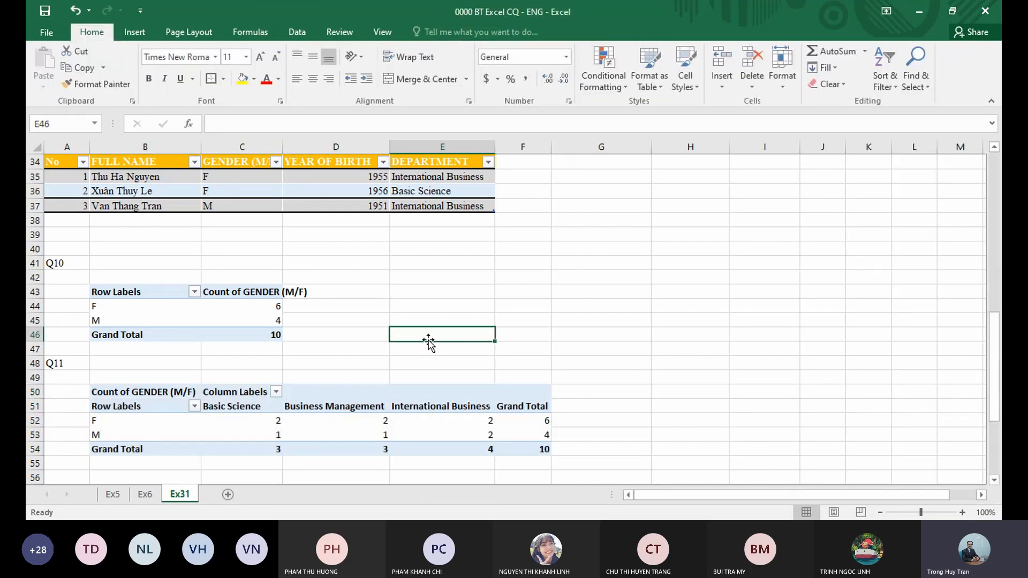
click(290, 419)
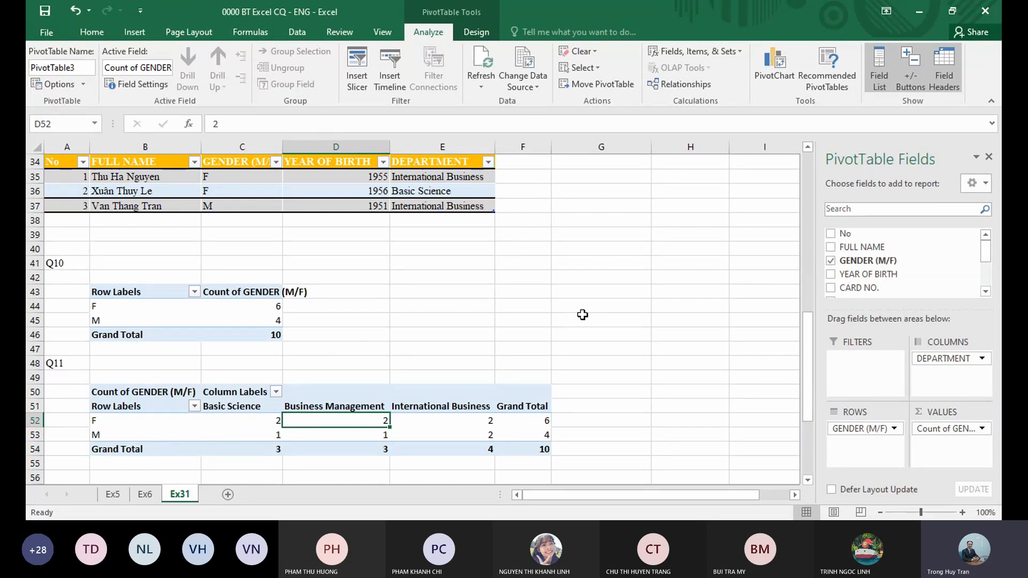
- Review the main staff table, the military-duty and retirement-age lists, and the Q10 PivotTable on the Ex31 sheet
scroll(583, 315, up, 4)
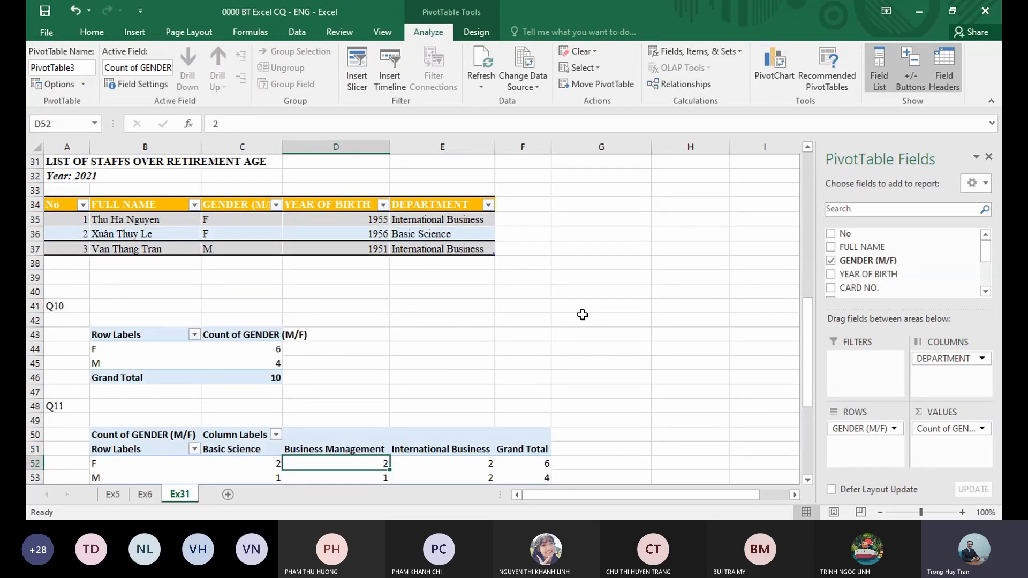
scroll(583, 315, up, 7)
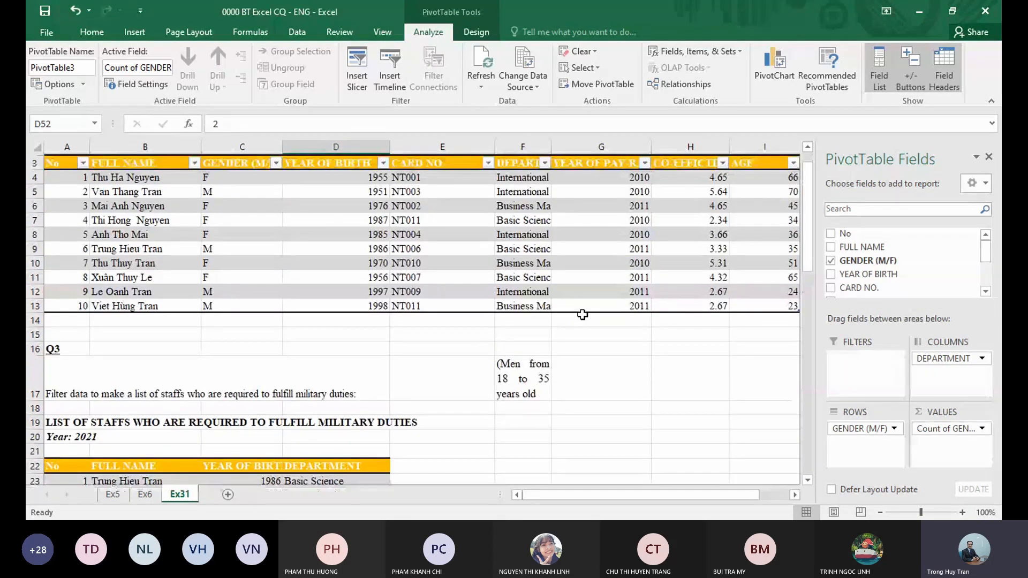
click(444, 234)
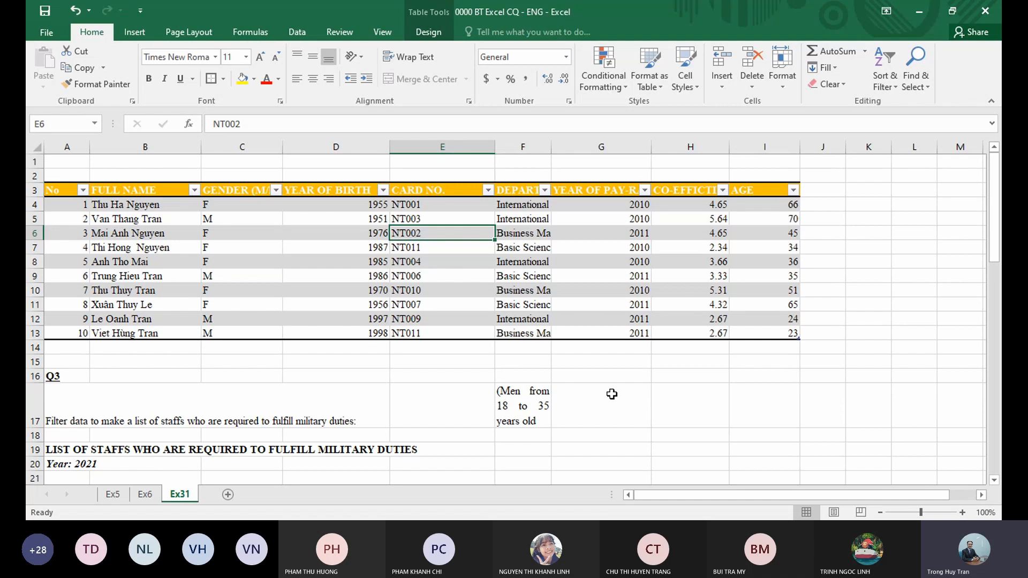
scroll(612, 395, down, 1)
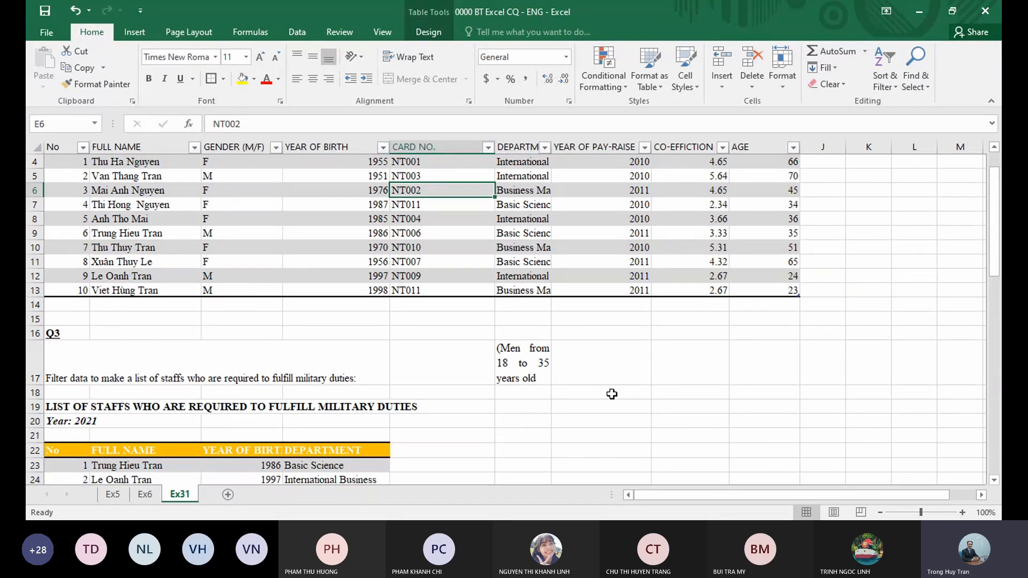
scroll(612, 394, down, 8)
click(427, 405)
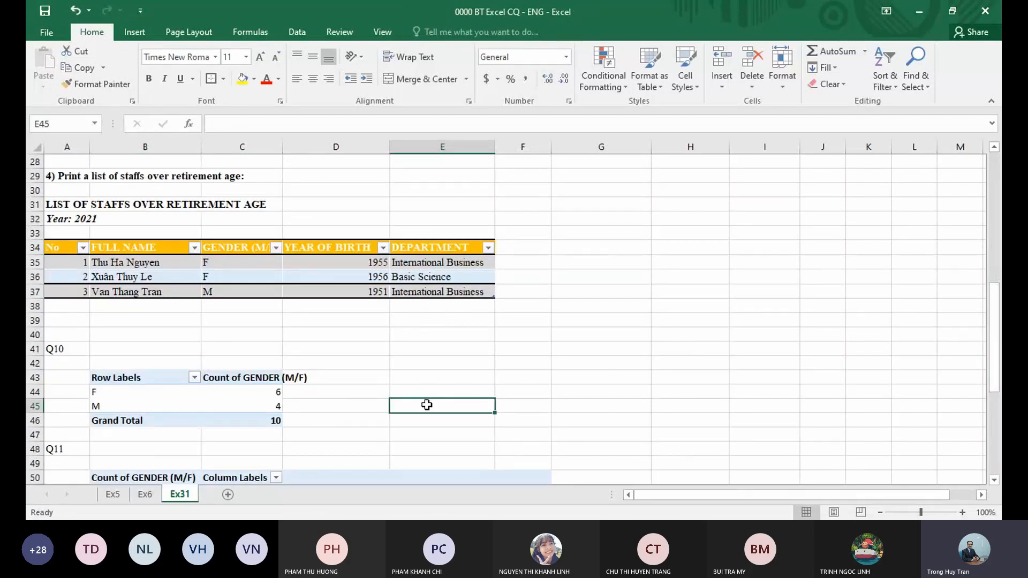
scroll(427, 405, up, 1)
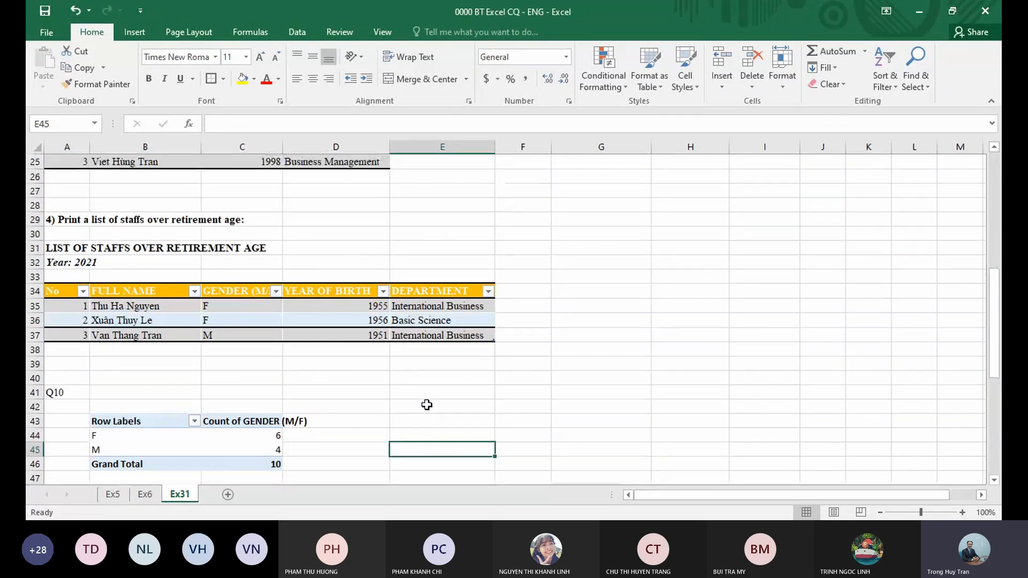
scroll(426, 405, up, 2)
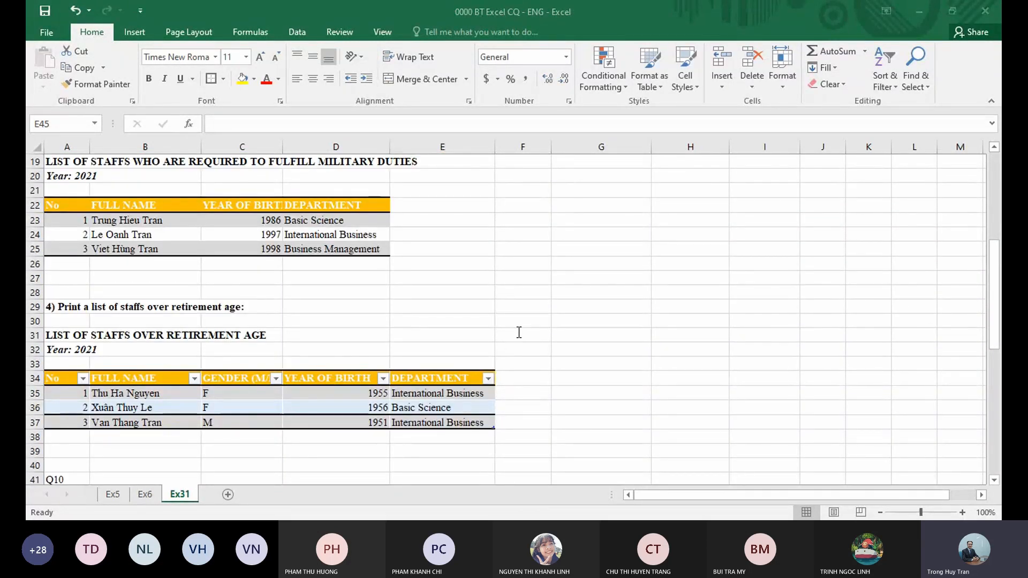